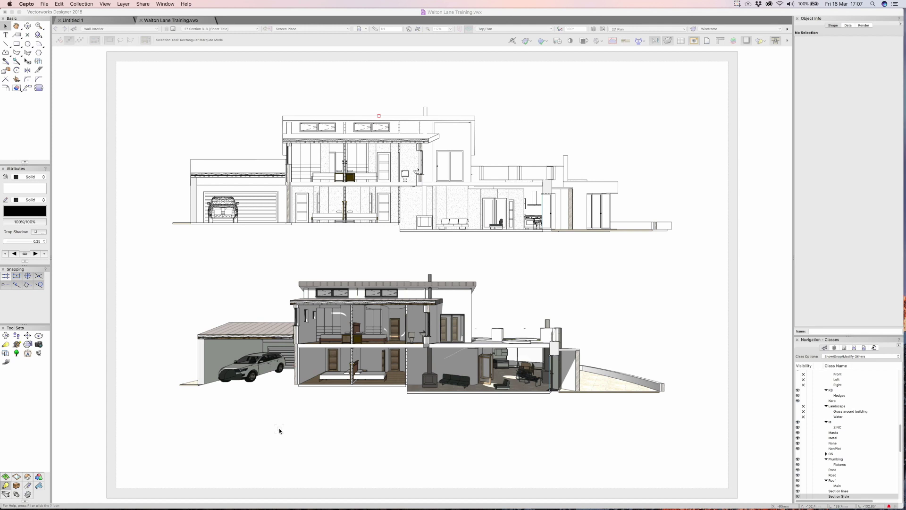
Switch the view to the Walton Lane ground-floor design layer
{"action": "left_click", "coordinate": [281, 430]}
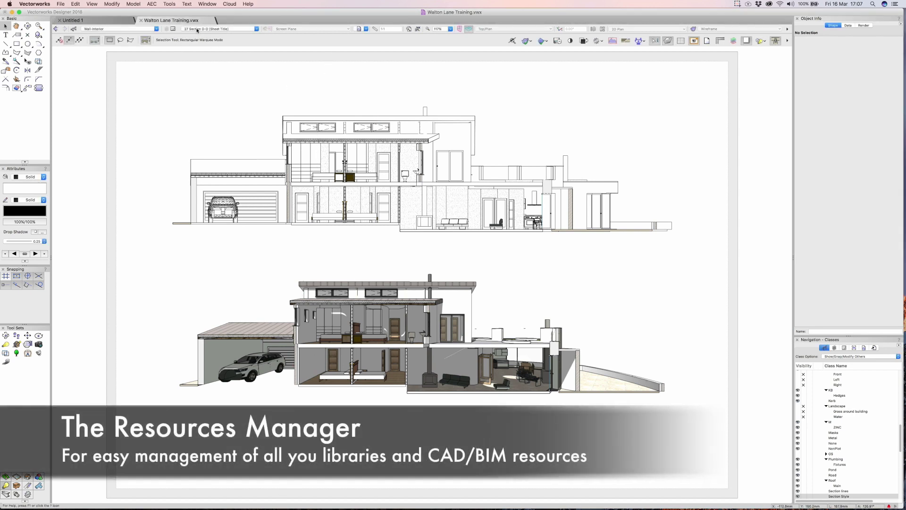
{"action": "left_click", "coordinate": [197, 30]}
{"action": "left_click", "coordinate": [305, 274]}
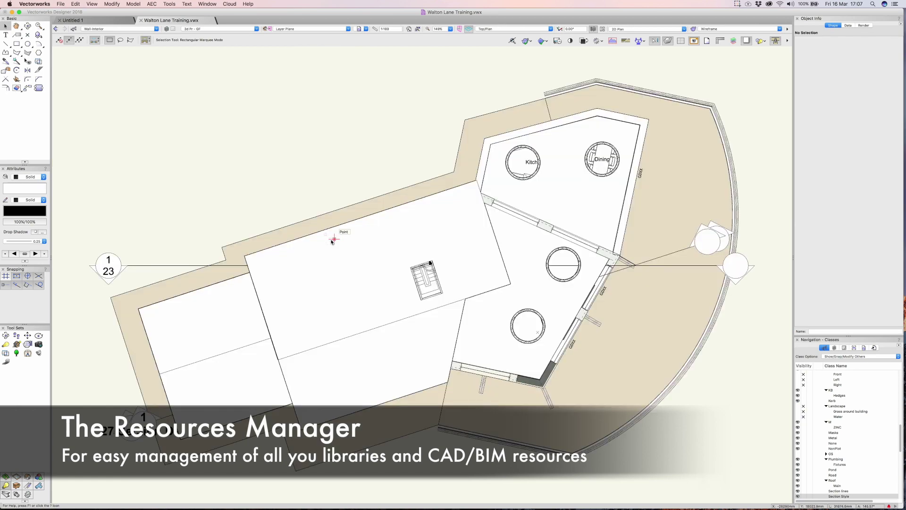
Zoom in on the Entrance and Living area and select the Living room couch
{"action": "key", "text": "c"}
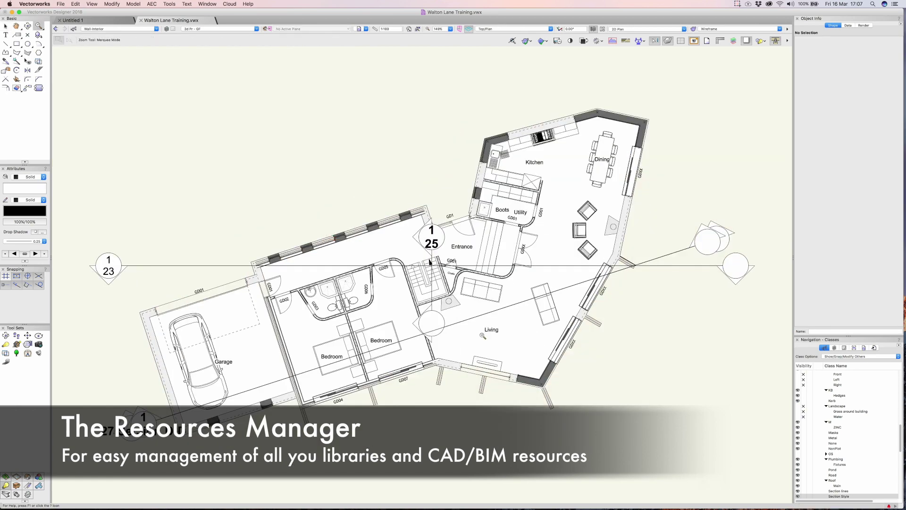
{"action": "left_click_drag", "start_coordinate": [351, 182], "coordinate": [618, 410]}
{"action": "key", "text": "x"}
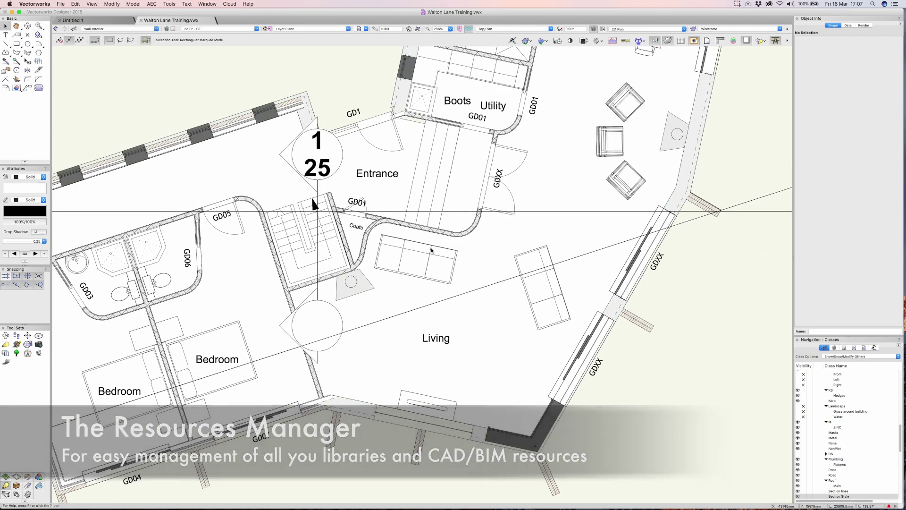
{"action": "left_click", "coordinate": [431, 250]}
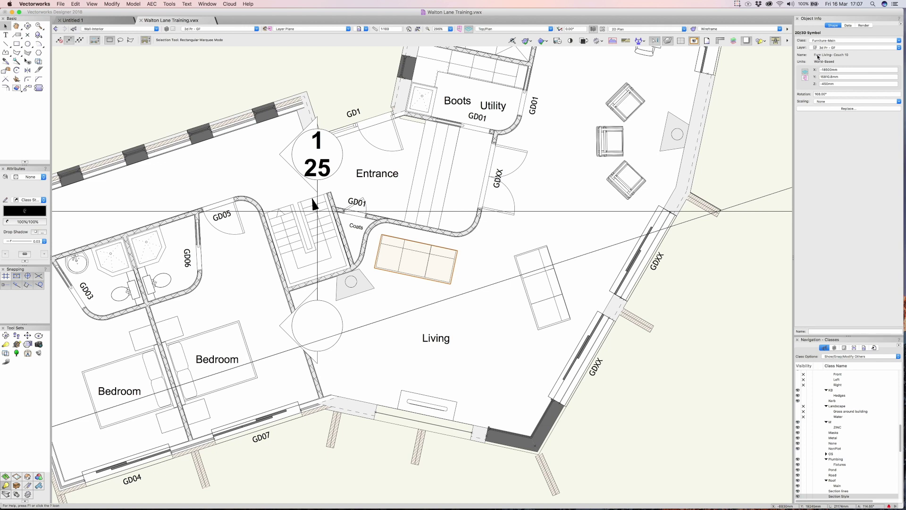
Locate the couch's Furn Living- Couch 10 symbol in the Resource Manager, then shrink the palette and move it right
{"action": "right_click", "coordinate": [420, 243]}
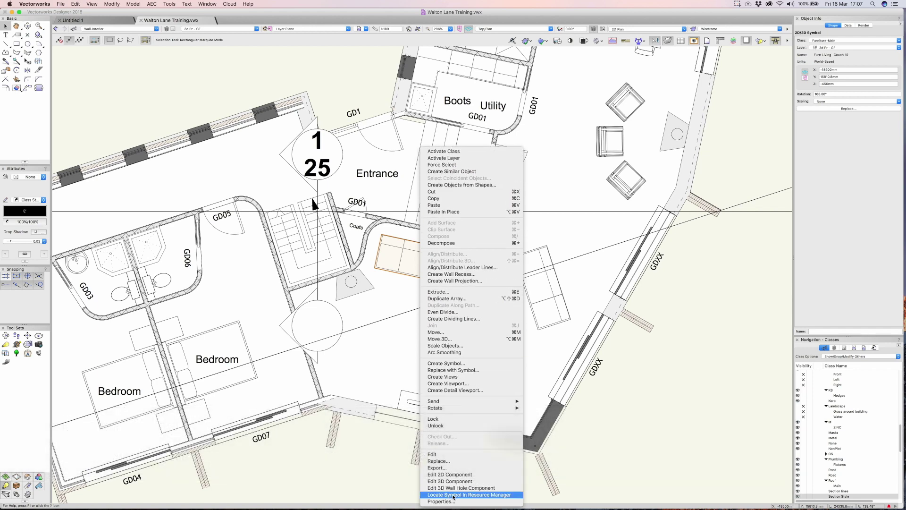
{"action": "left_click", "coordinate": [453, 495]}
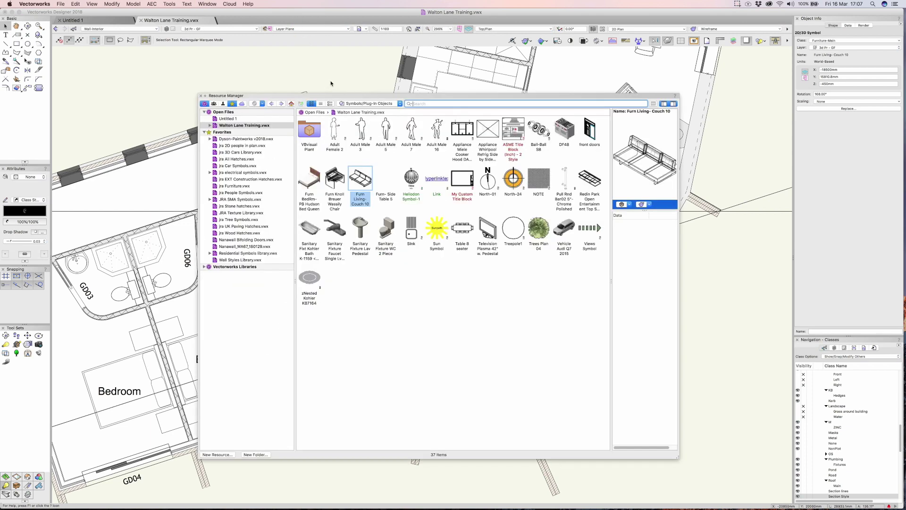
{"action": "mouse_move", "coordinate": [325, 99]}
{"action": "left_mouse_down"}
{"action": "mouse_move", "coordinate": [360, 92]}
{"action": "mouse_move", "coordinate": [417, 44]}
{"action": "left_mouse_up"}
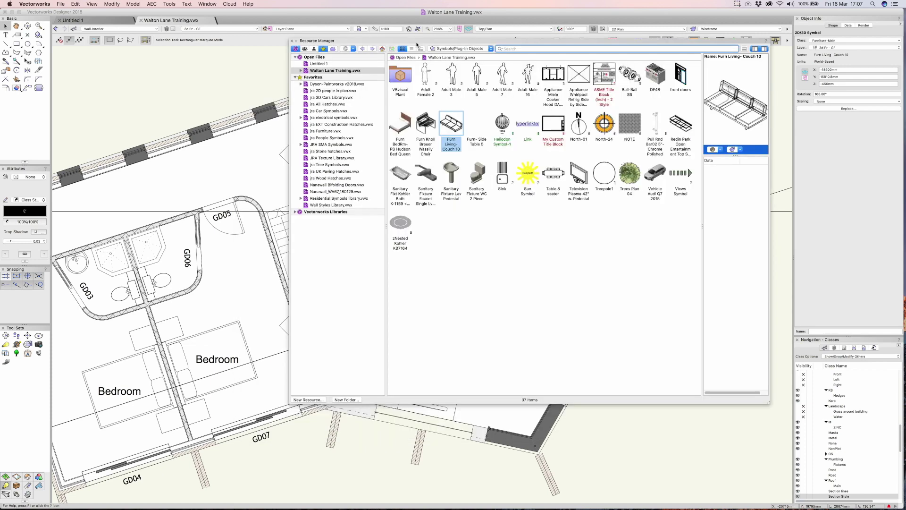
{"action": "left_click_drag", "start_coordinate": [769, 402], "coordinate": [590, 393]}
{"action": "left_click_drag", "start_coordinate": [361, 41], "coordinate": [558, 53]}
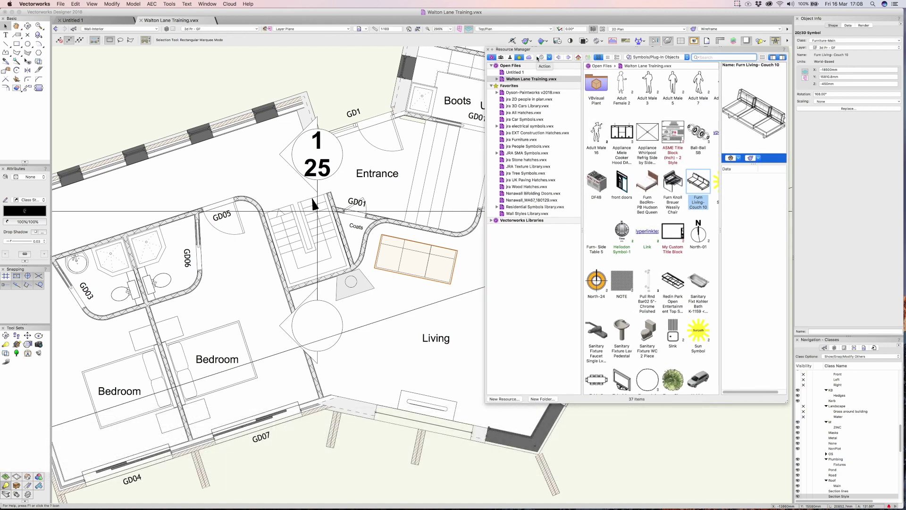
{"action": "key", "text": "super+r"}
{"action": "key", "text": "super+r"}
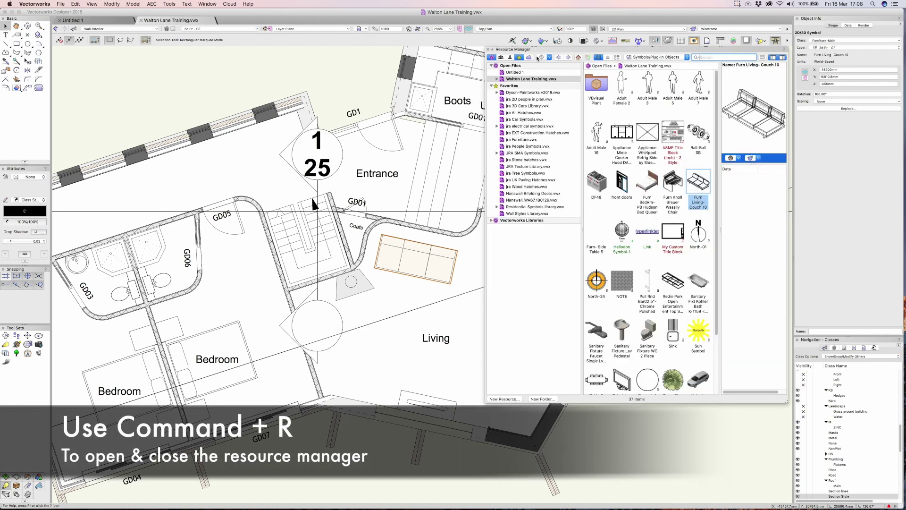
{"action": "key", "text": "super+r"}
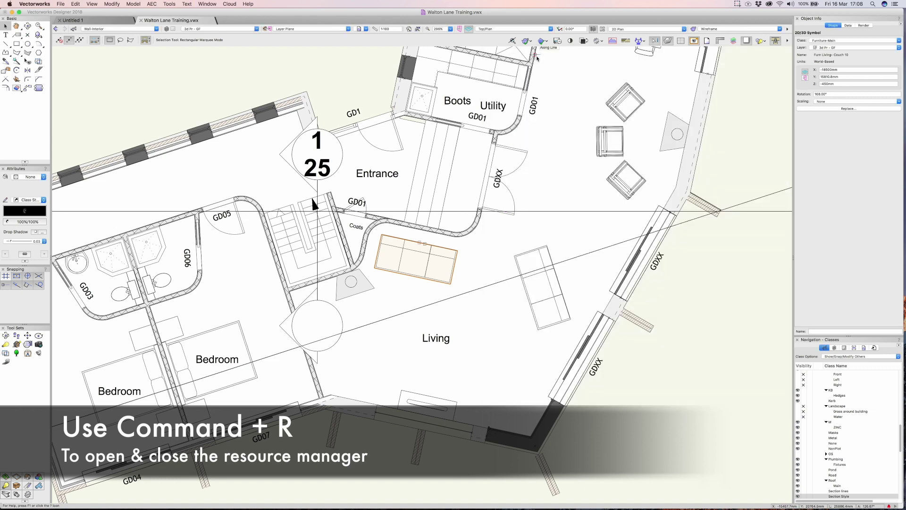
{"action": "key", "text": "super+r"}
{"action": "key", "text": "super+r"}
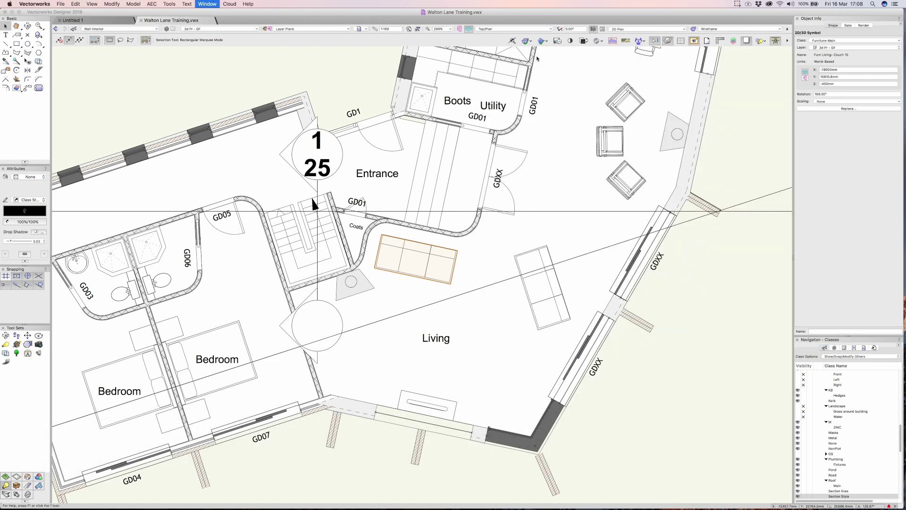
{"action": "key", "text": "super+r"}
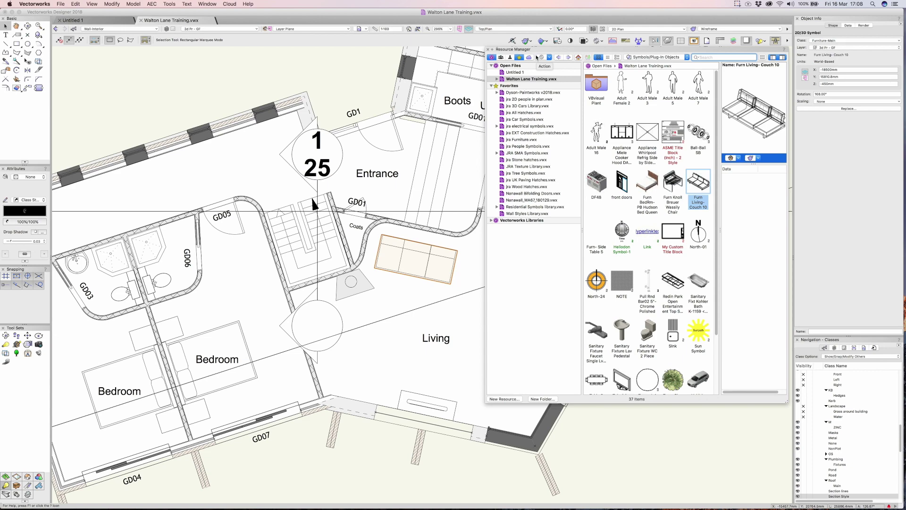
{"action": "key", "text": "super+r"}
{"action": "right_click", "coordinate": [424, 246]}
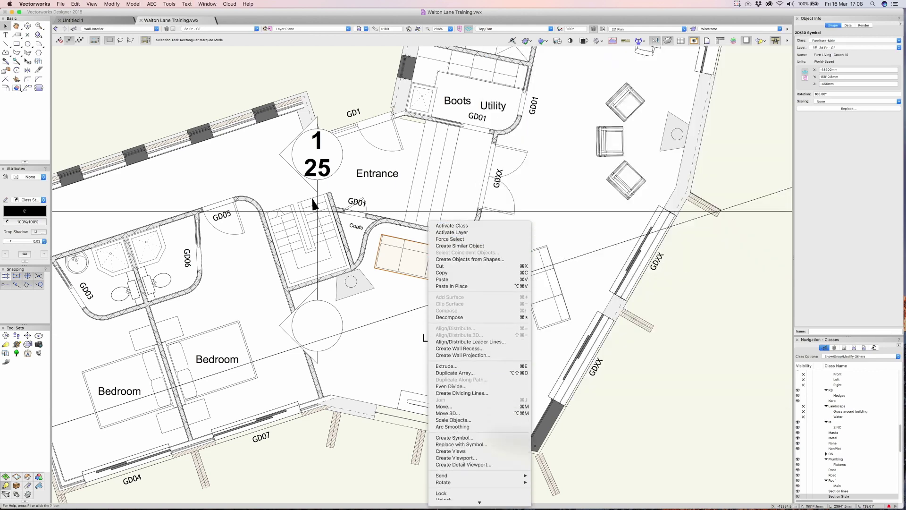
{"action": "left_click", "coordinate": [460, 492]}
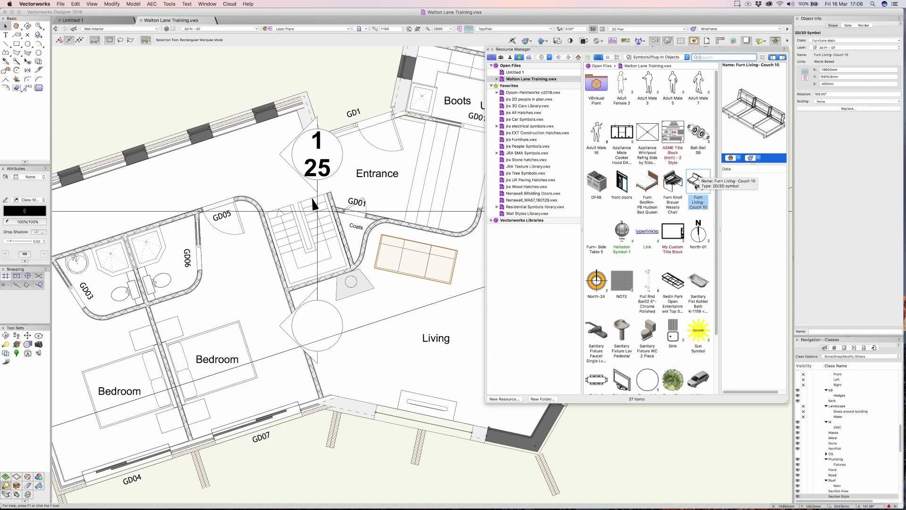
Select the curved wall and locate its wall style in the Resource Manager
{"action": "left_click", "coordinate": [435, 229]}
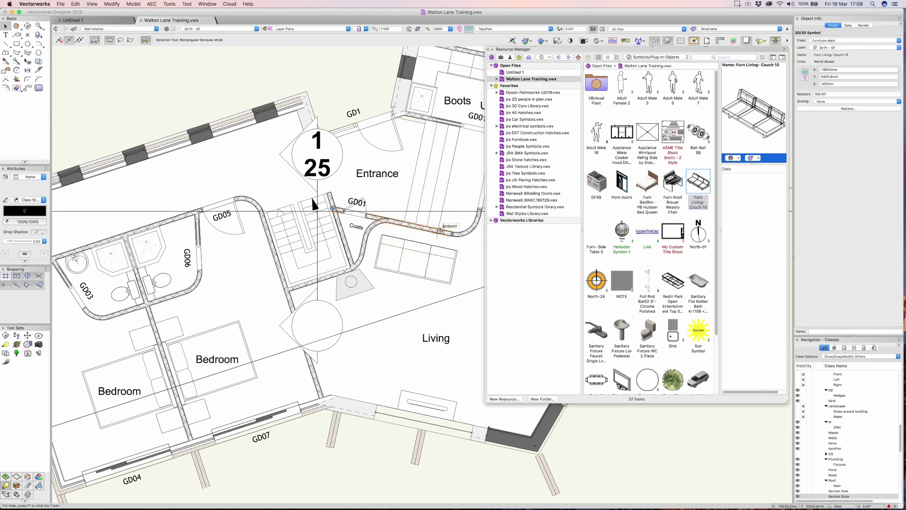
{"action": "left_click", "coordinate": [461, 234]}
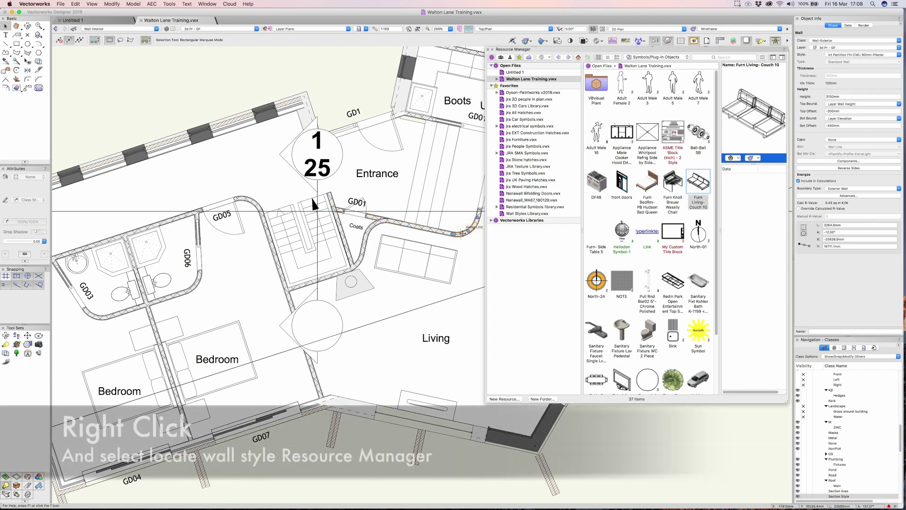
{"action": "right_click", "coordinate": [461, 234]}
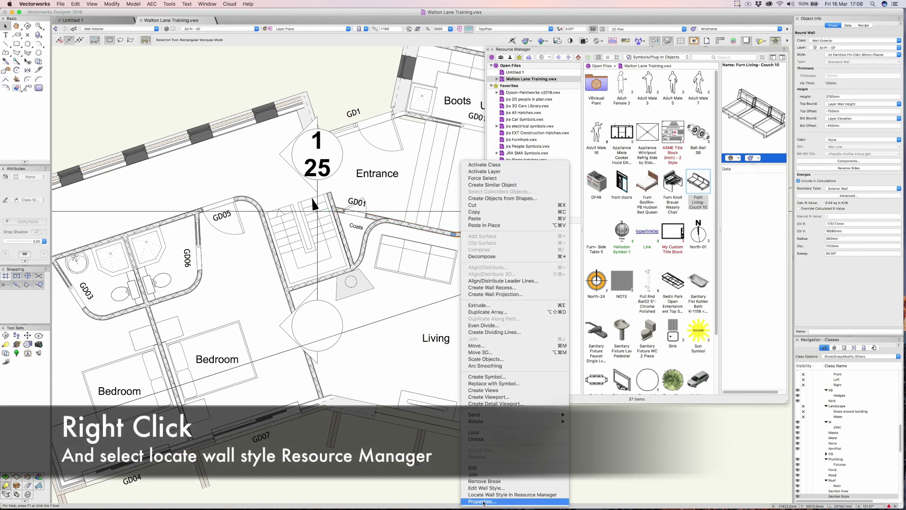
{"action": "left_click", "coordinate": [482, 495]}
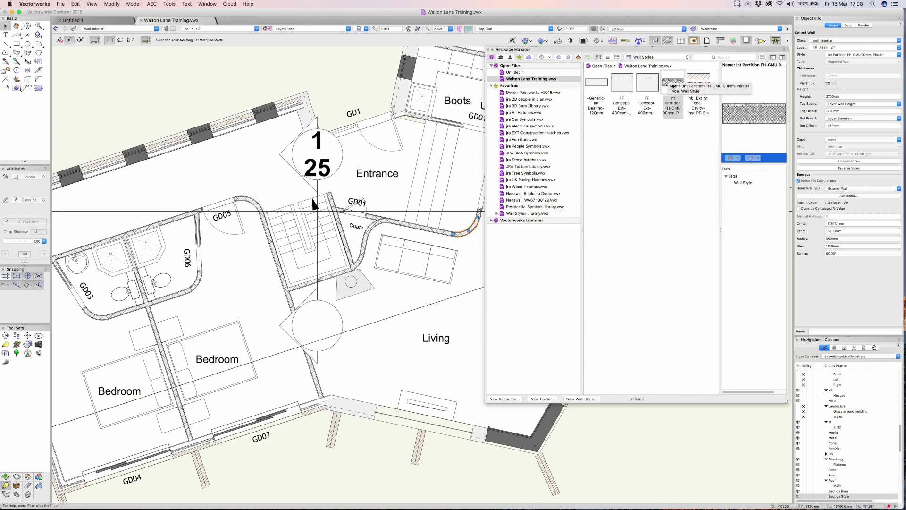
Open Edit for the Int Partition FH-CMU 90mm-Plaster style, then cancel without changes
{"action": "right_click", "coordinate": [672, 84]}
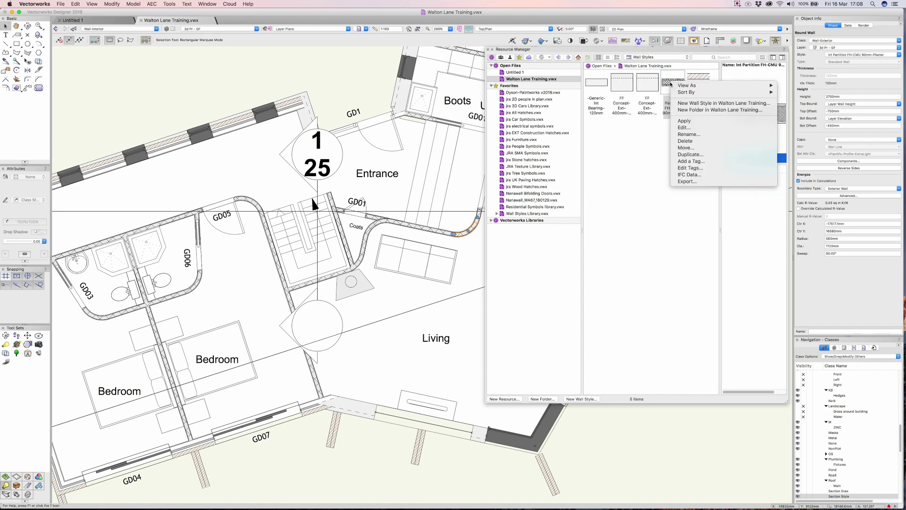
{"action": "left_click", "coordinate": [685, 129]}
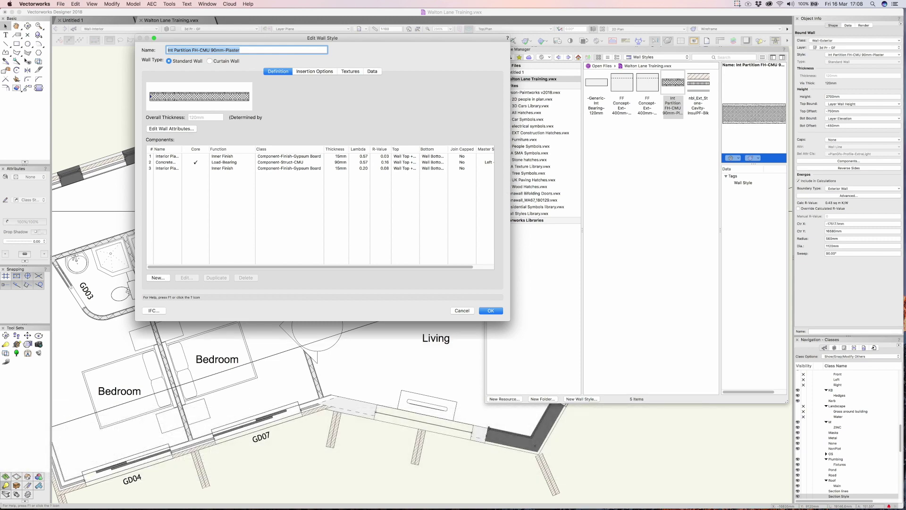
{"action": "key", "text": "Escape"}
Deselect the wall, select the Walton Lane Training file, and shift the Resource Manager left and down
{"action": "left_click", "coordinate": [312, 204]}
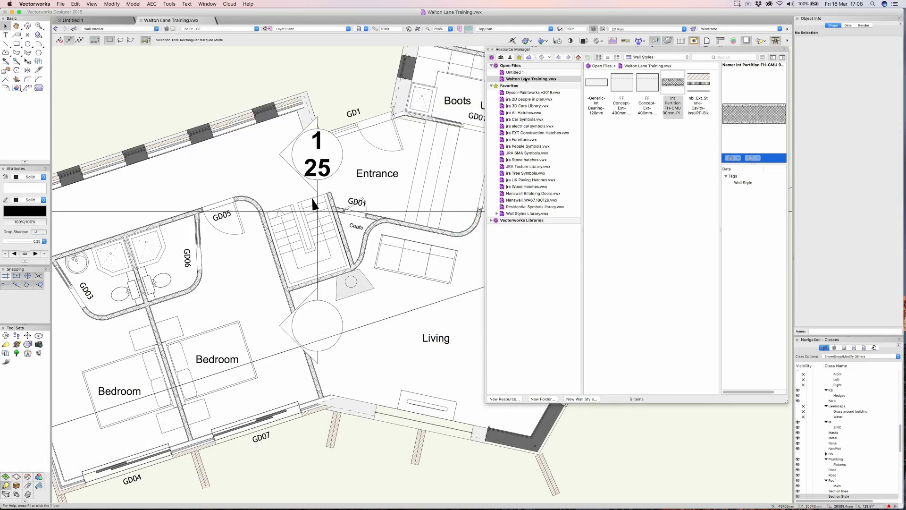
{"action": "left_click", "coordinate": [602, 67]}
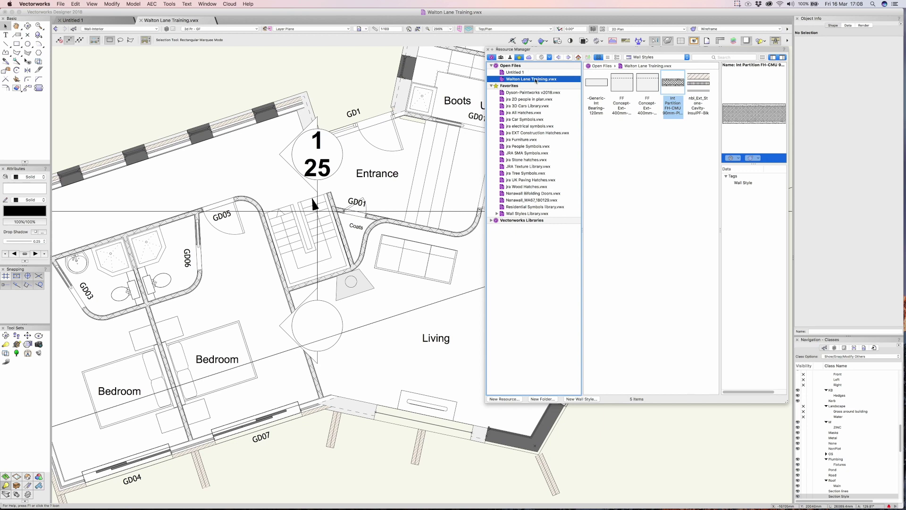
{"action": "left_click_drag", "start_coordinate": [544, 50], "coordinate": [540, 49]}
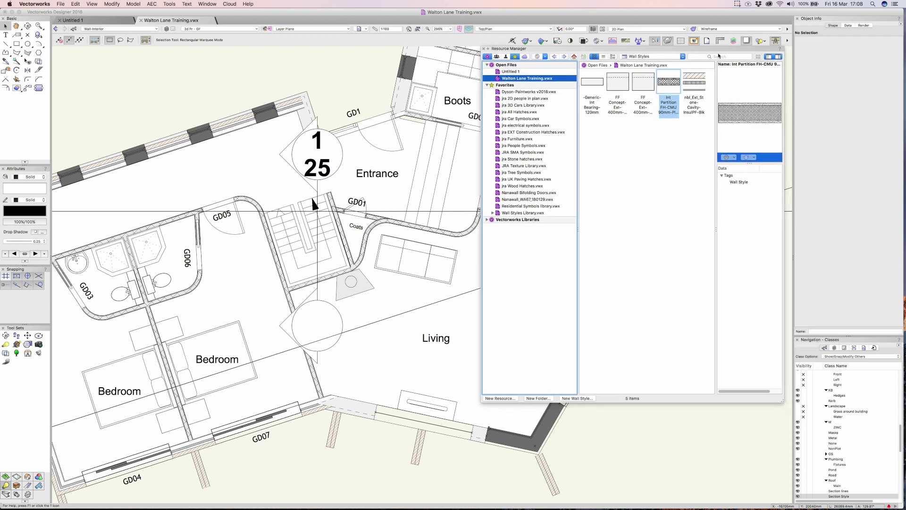
{"action": "left_click_drag", "start_coordinate": [719, 49], "coordinate": [680, 59]}
Hide the file browser and preview panes, then drag both back open
{"action": "left_click", "coordinate": [730, 66]}
{"action": "left_click", "coordinate": [740, 66]}
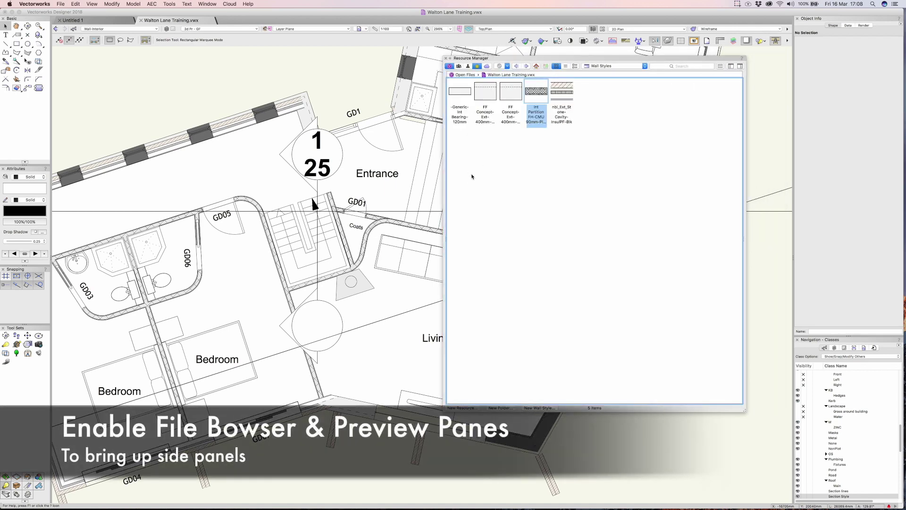
{"action": "left_click_drag", "start_coordinate": [445, 230], "coordinate": [540, 210]}
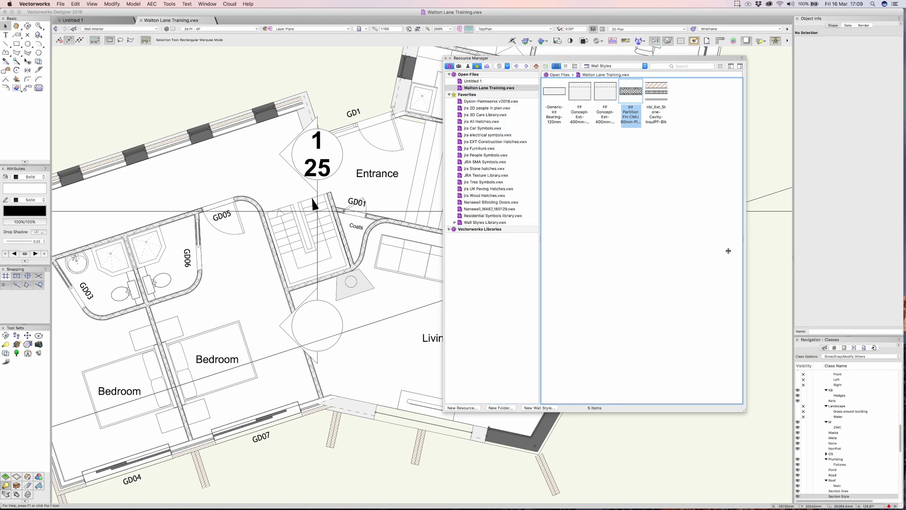
{"action": "left_click_drag", "start_coordinate": [717, 239], "coordinate": [683, 234]}
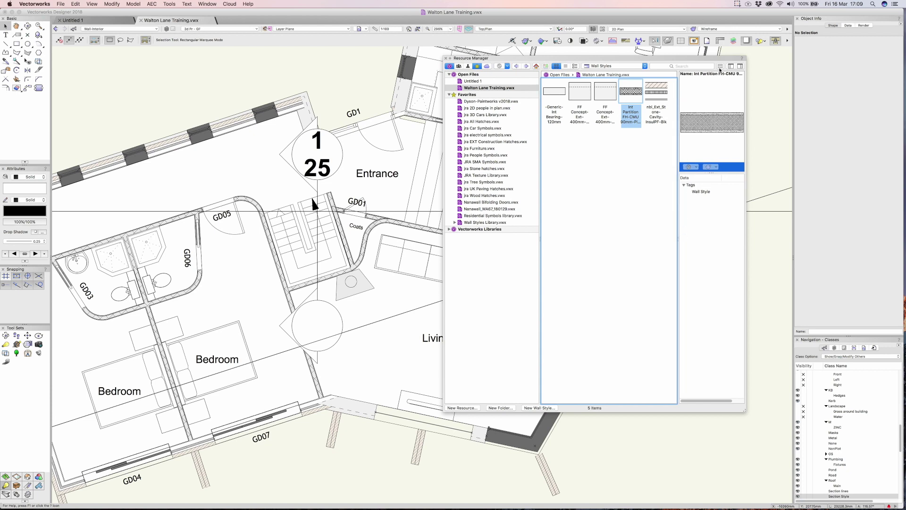
Flip the Resource Manager to vertical layout, resize the file list and tag data panes, and dock it on the right
{"action": "left_click", "coordinate": [720, 66]}
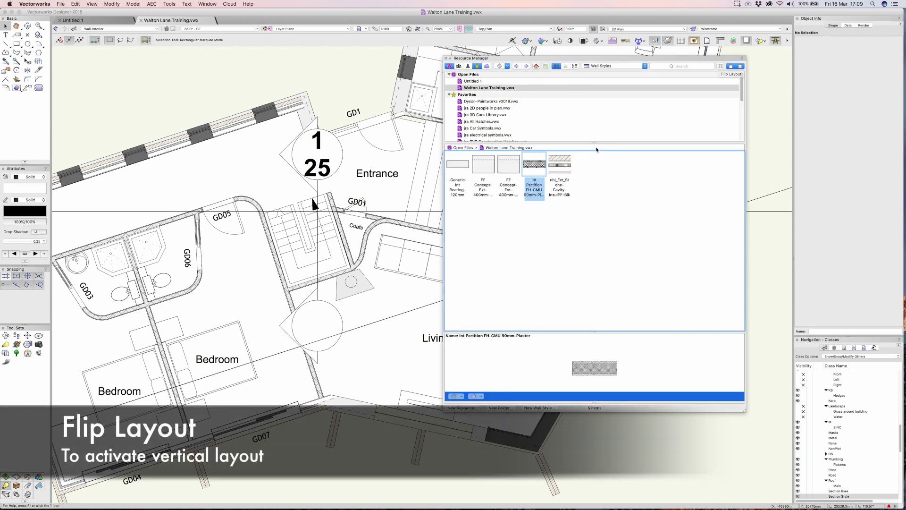
{"action": "left_click_drag", "start_coordinate": [593, 142], "coordinate": [594, 190]}
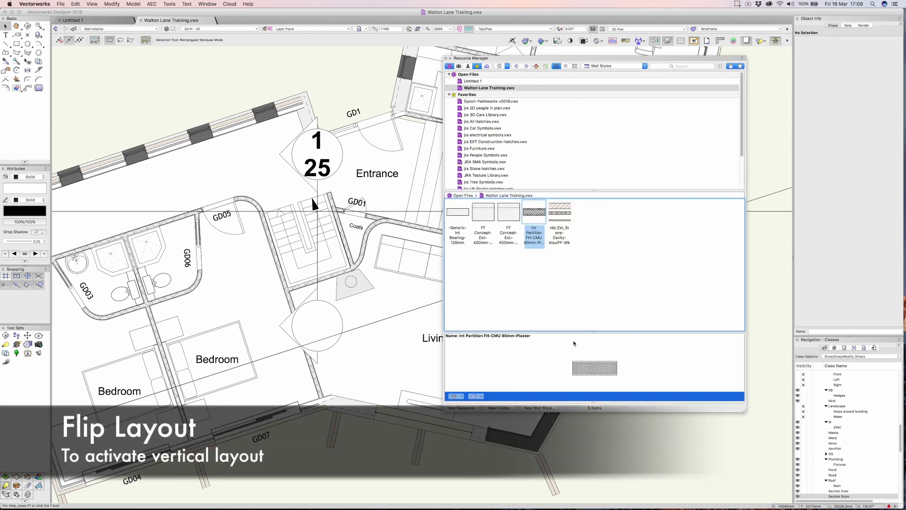
{"action": "left_click_drag", "start_coordinate": [592, 332], "coordinate": [589, 313]}
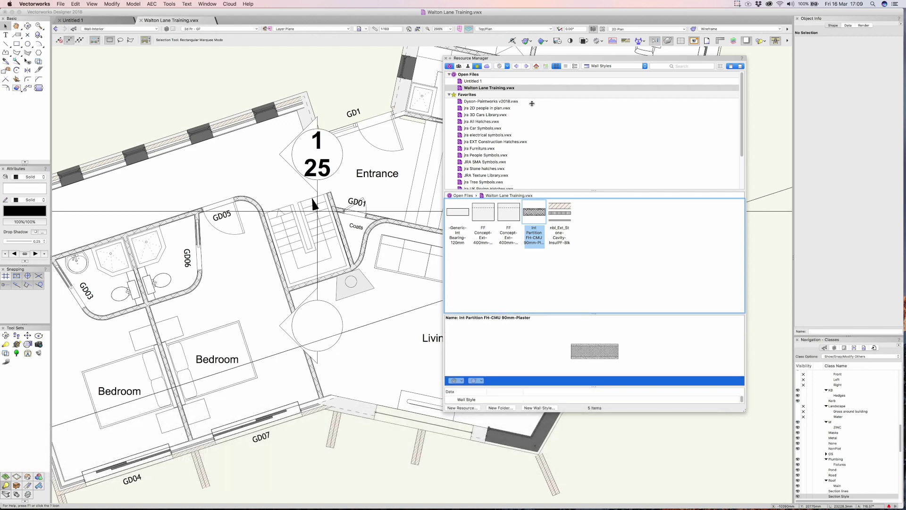
{"action": "left_click_drag", "start_coordinate": [497, 58], "coordinate": [816, 337]}
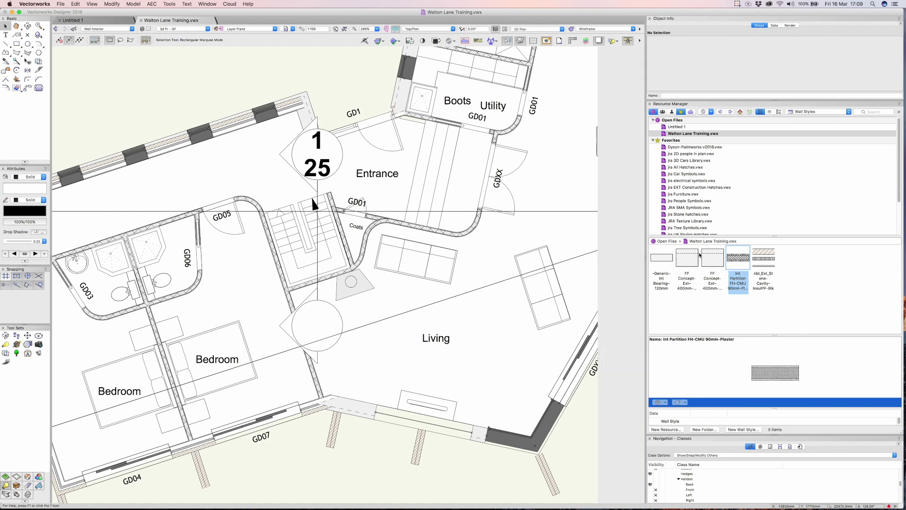
Undock the Resource Manager into a floating window, toggle thumbnails-only and back, and raise it
{"action": "double_click", "coordinate": [757, 104]}
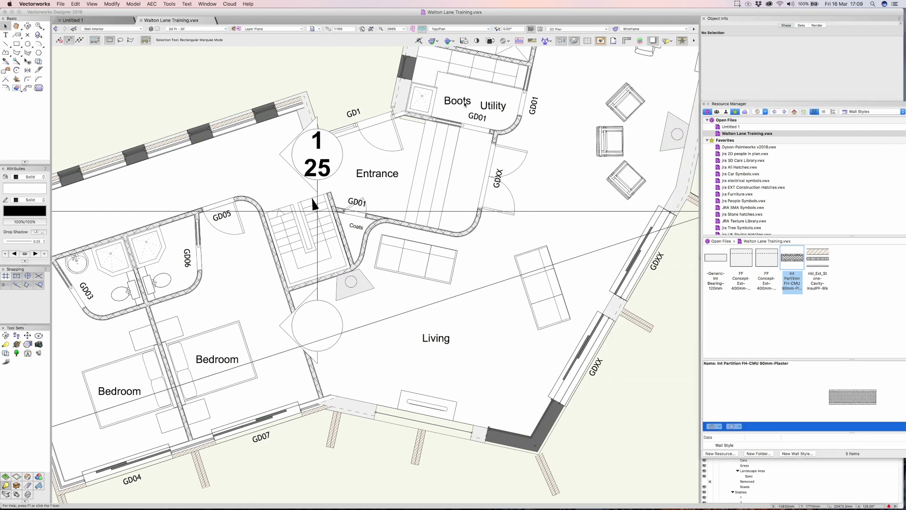
{"action": "left_click", "coordinate": [660, 104]}
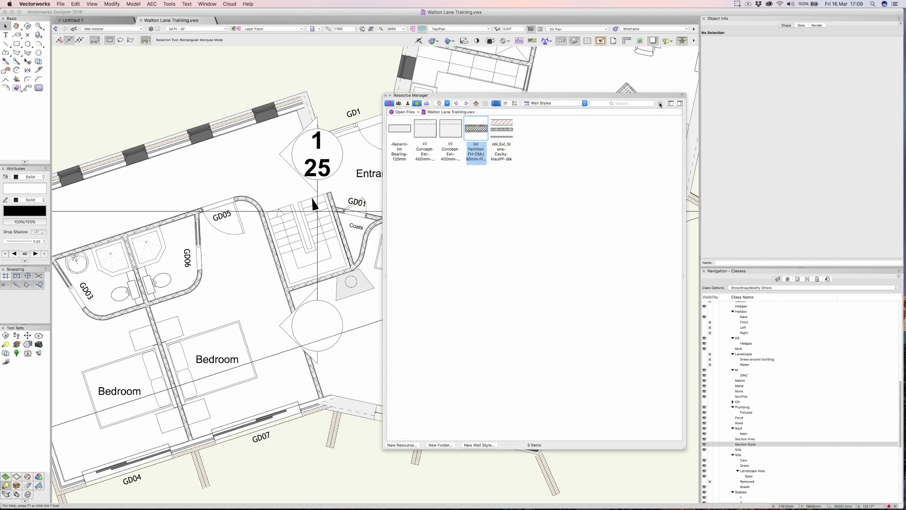
{"action": "left_click", "coordinate": [672, 104]}
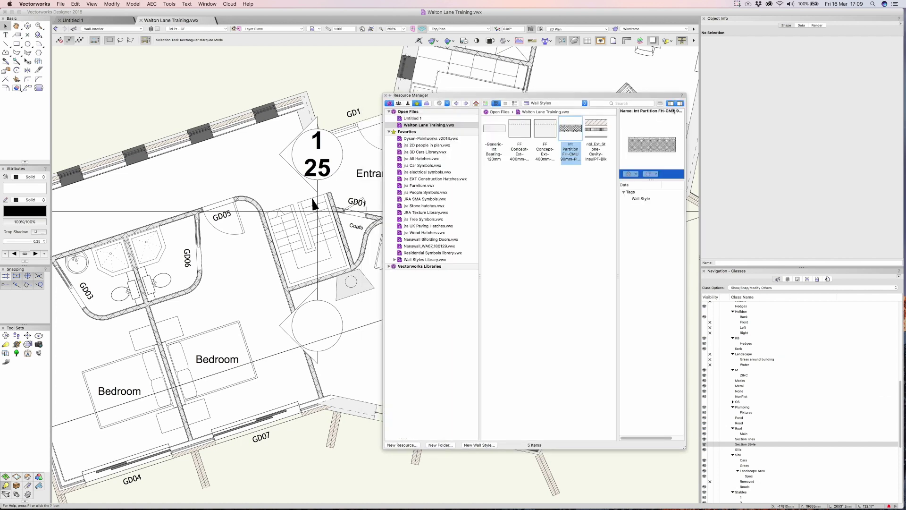
{"action": "left_click_drag", "start_coordinate": [577, 95], "coordinate": [577, 67]}
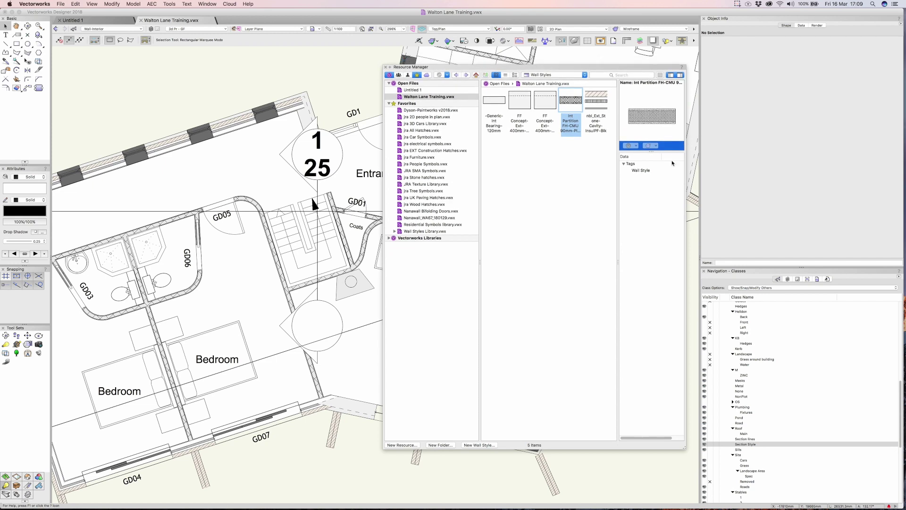
Move the floating browser aside to reveal the plan, and hide the Favorites and Vectorworks Libraries groups
{"action": "left_click", "coordinate": [701, 259]}
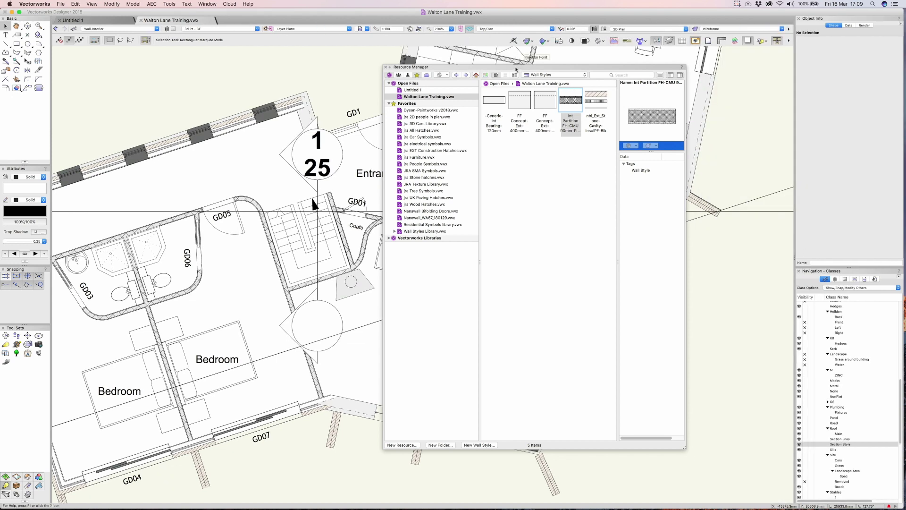
{"action": "left_click_drag", "start_coordinate": [517, 68], "coordinate": [617, 55]}
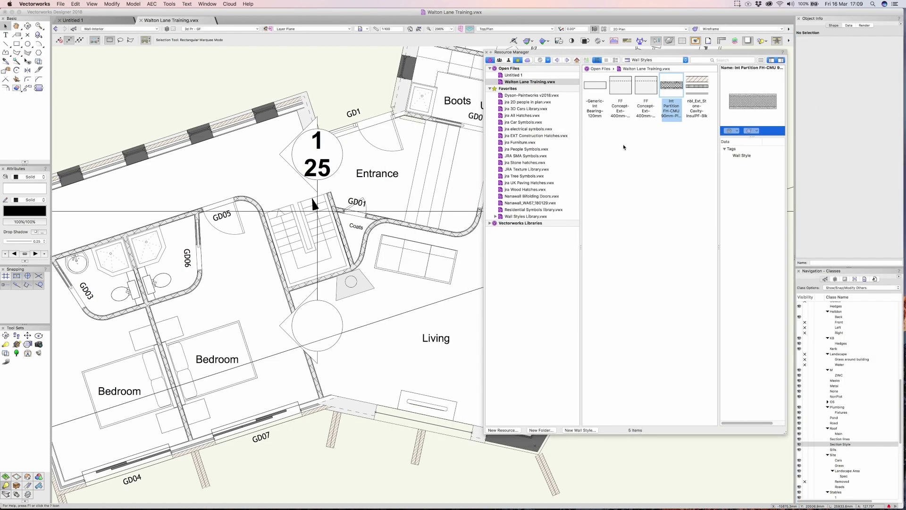
{"action": "left_click", "coordinate": [517, 60]}
{"action": "left_click", "coordinate": [490, 60]}
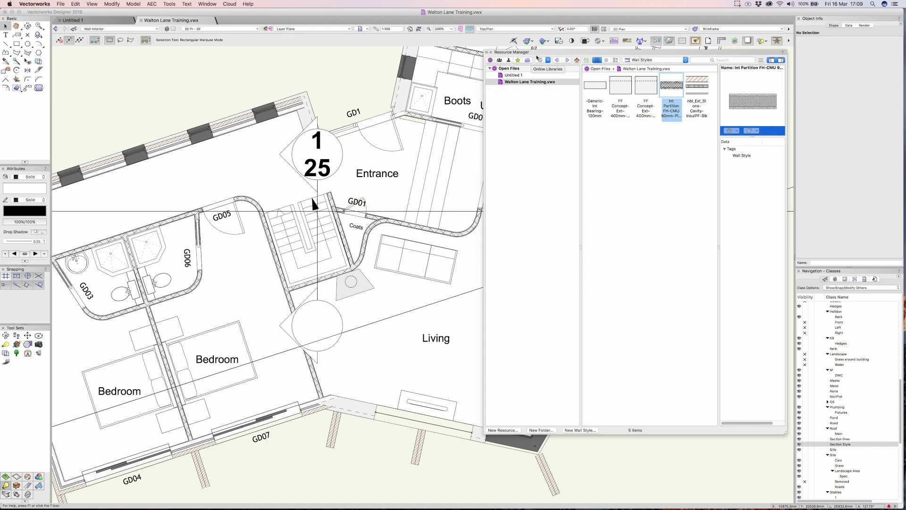
Show the Favorites group in the file tree again, collapsing and re-expanding its list
{"action": "left_click_drag", "start_coordinate": [536, 53], "coordinate": [534, 54]}
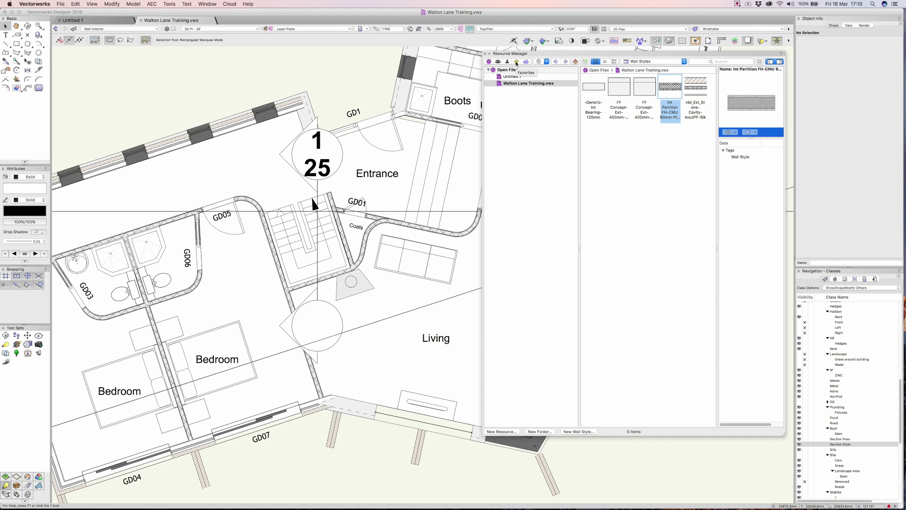
{"action": "left_click", "coordinate": [516, 63]}
{"action": "left_click", "coordinate": [489, 90]}
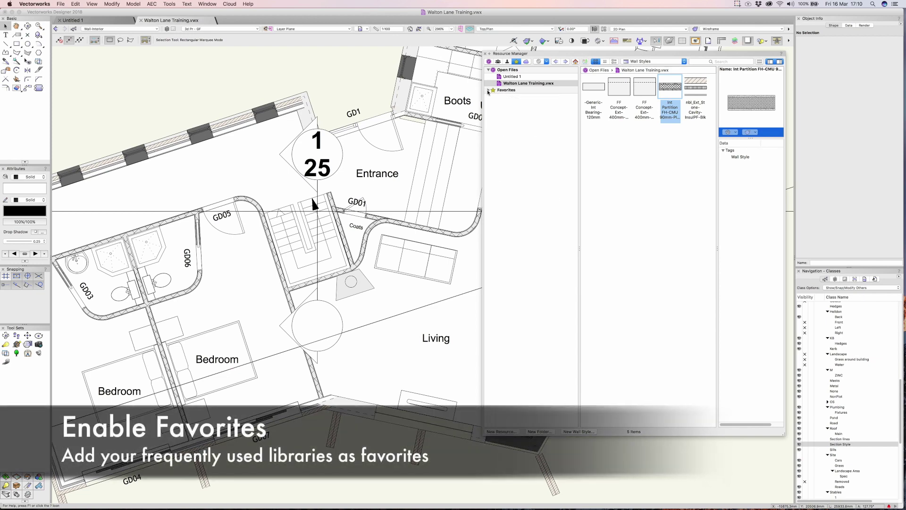
{"action": "left_click", "coordinate": [488, 90]}
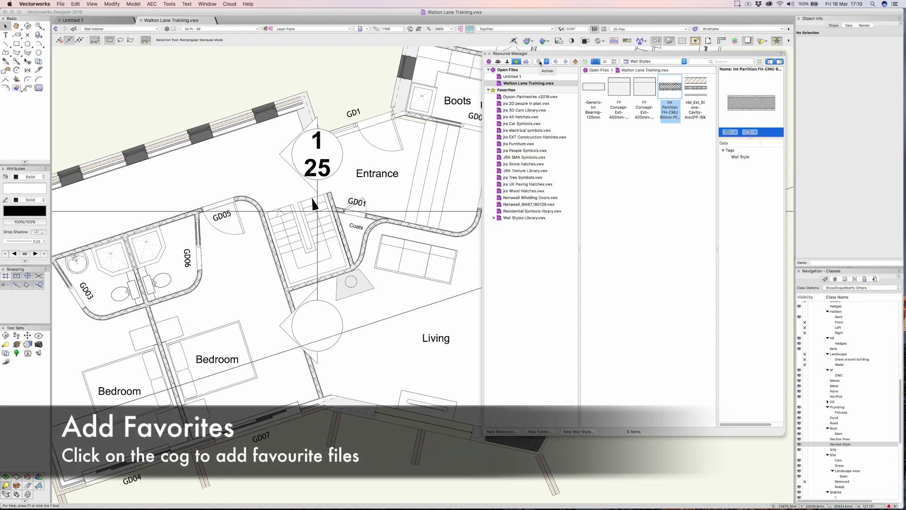
{"action": "left_click", "coordinate": [546, 63]}
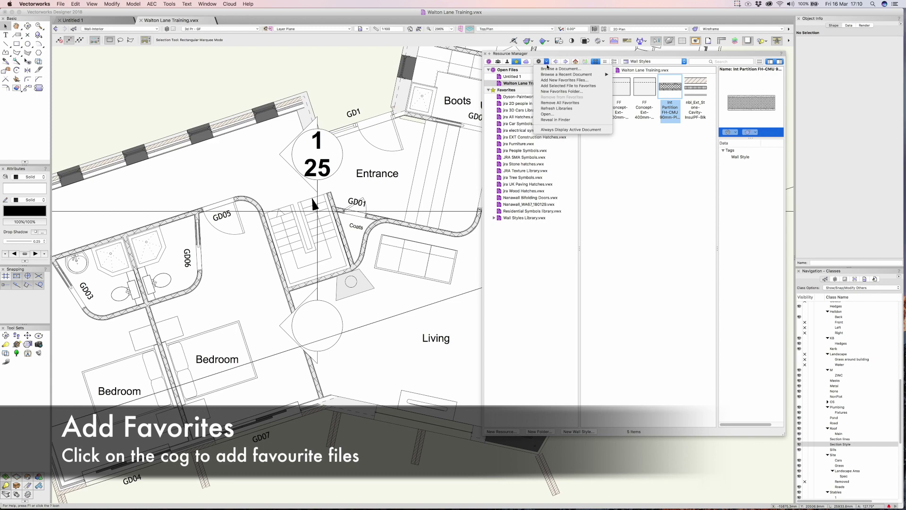
Cancel an accidental add of the selected file, then choose Add New Favorites Files
{"action": "left_click", "coordinate": [554, 86]}
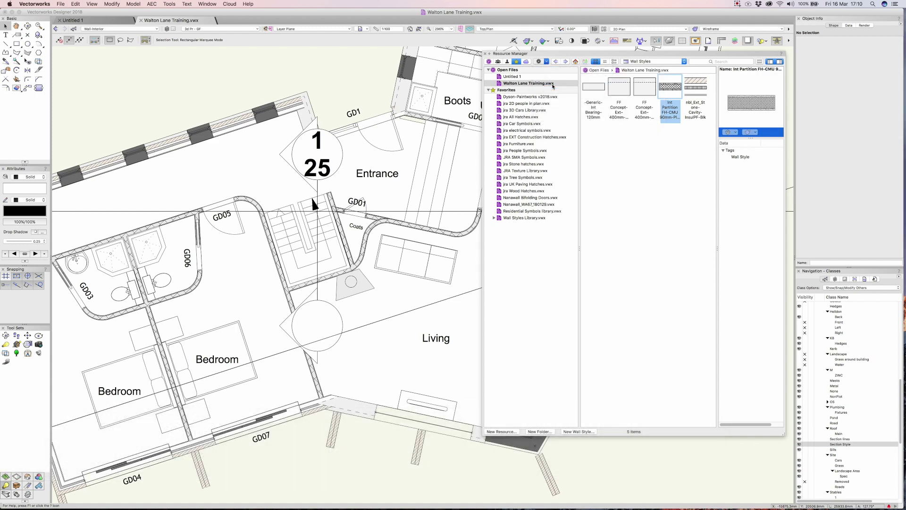
{"action": "key", "text": "Return"}
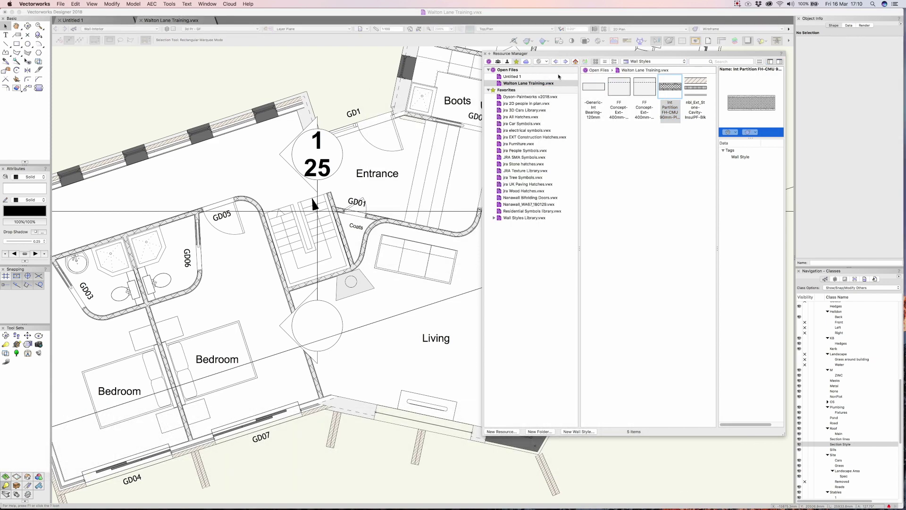
{"action": "left_click", "coordinate": [542, 61]}
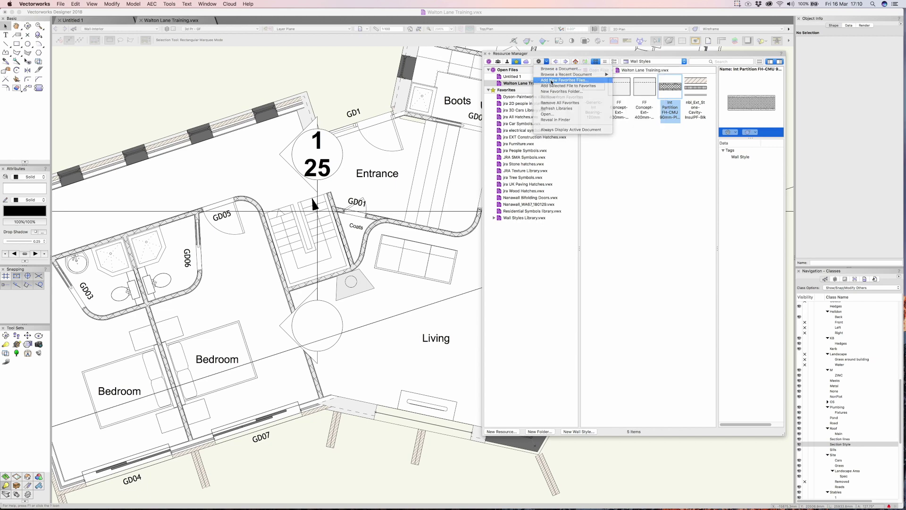
{"action": "left_click", "coordinate": [551, 81]}
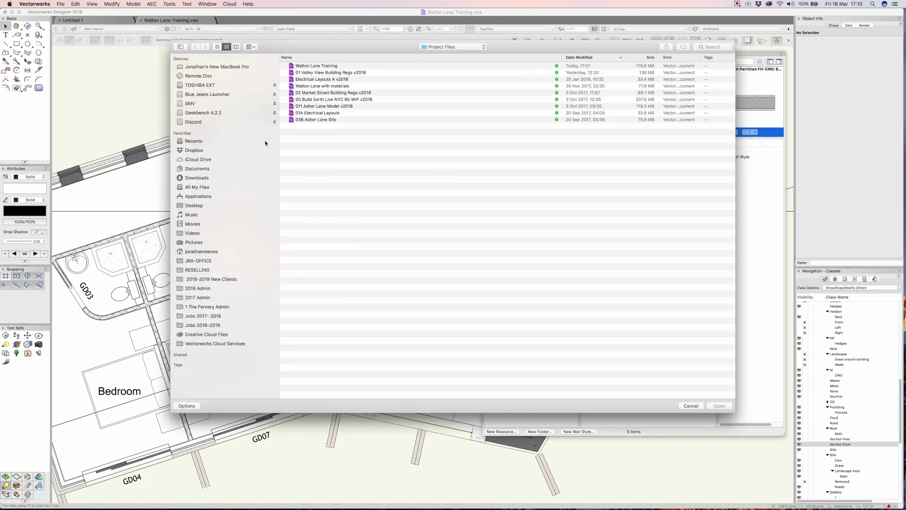
Preview 038 Asher Lane Site and 01A Electrical Layouts, then add 01A Electrical Layouts.vwx to Favorites at Root
{"action": "left_click", "coordinate": [308, 120]}
{"action": "key", "text": "space"}
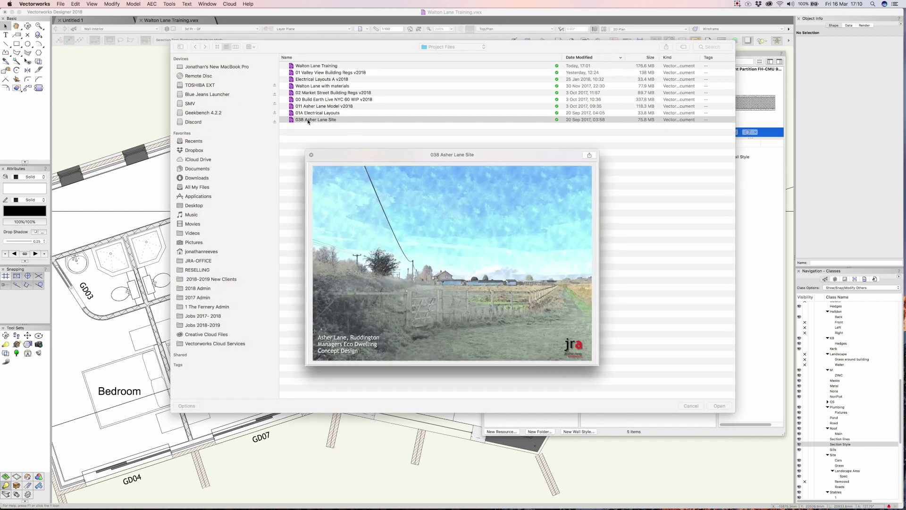
{"action": "key", "text": "space"}
{"action": "left_click", "coordinate": [308, 114]}
{"action": "key", "text": "space"}
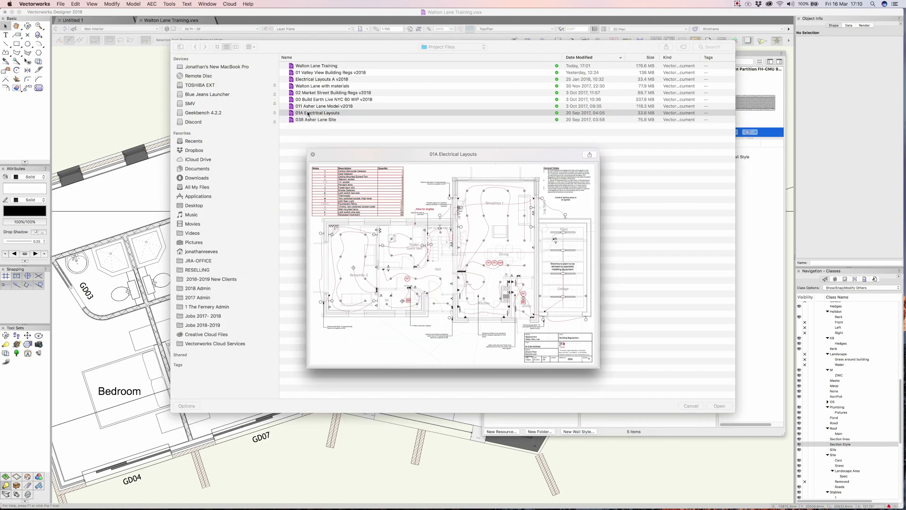
{"action": "key", "text": "space"}
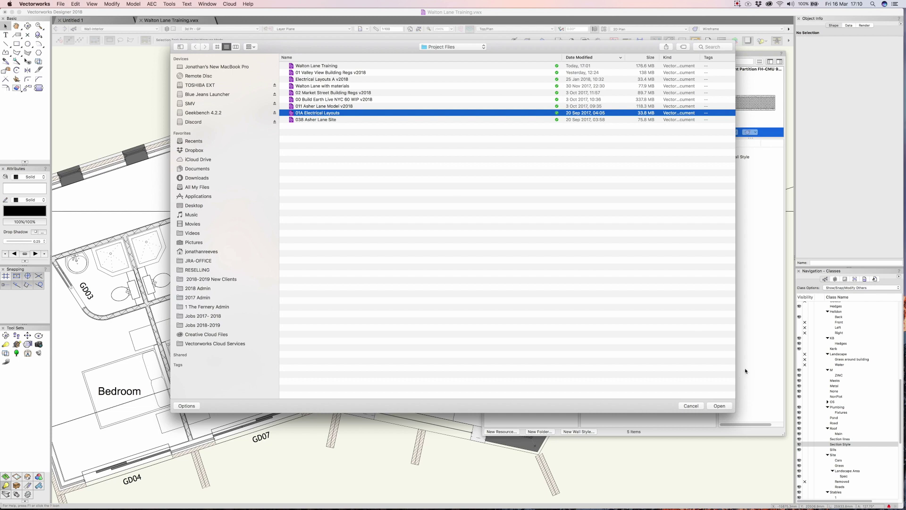
{"action": "left_click", "coordinate": [719, 405]}
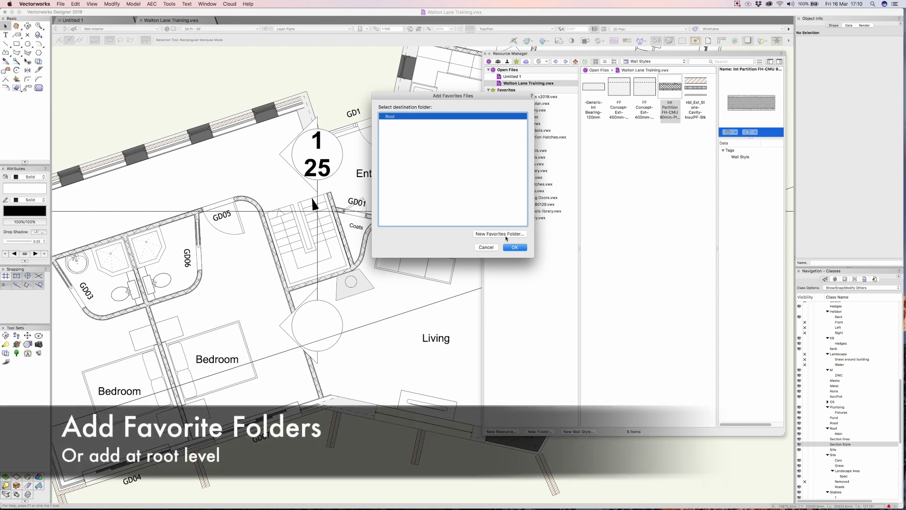
{"action": "left_click", "coordinate": [515, 248]}
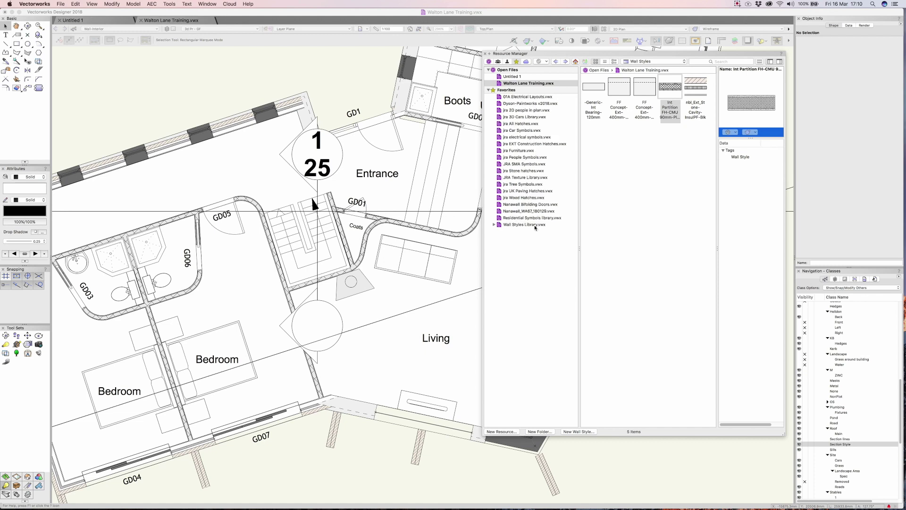
Show All Resources of 01A Electrical Layouts.vwx, preview Electrical Notes and the door entry symbols, and enlarge the preview
{"action": "left_click", "coordinate": [520, 97]}
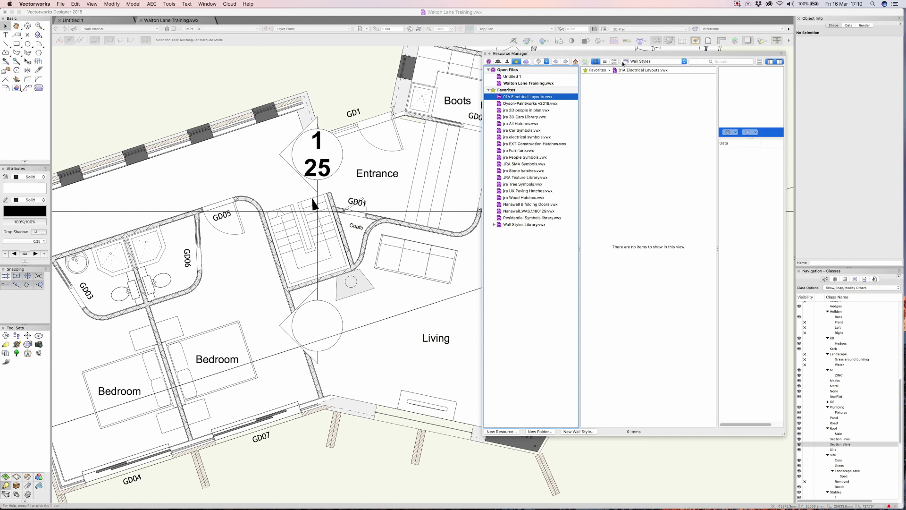
{"action": "left_click", "coordinate": [647, 62]}
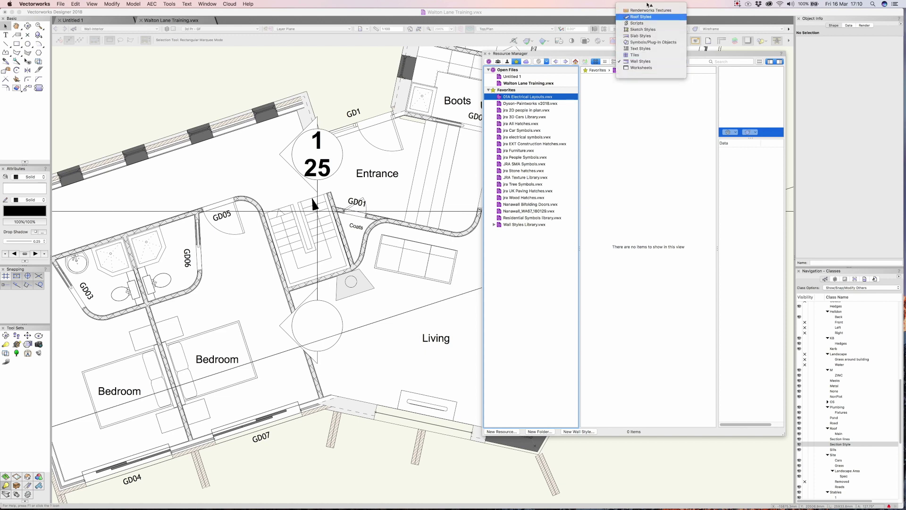
{"action": "left_click", "coordinate": [645, 6]}
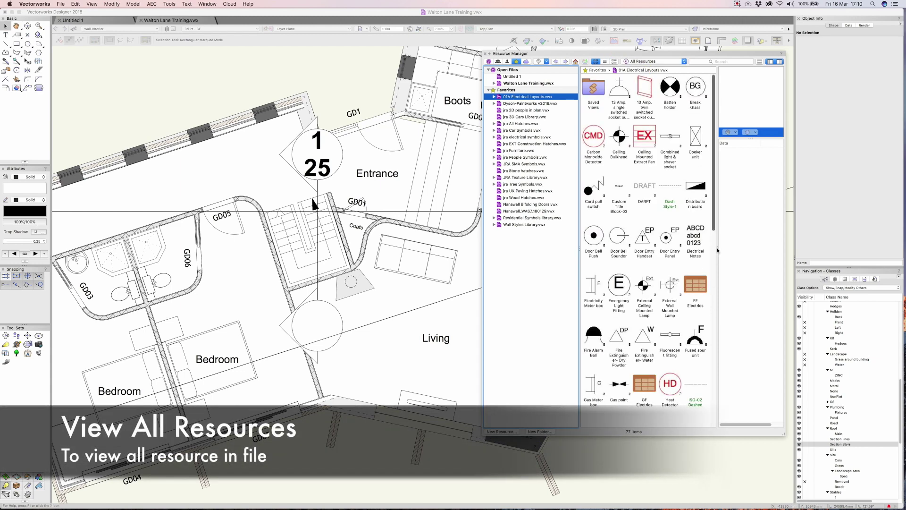
{"action": "left_click", "coordinate": [693, 238]}
{"action": "left_click", "coordinate": [666, 241]}
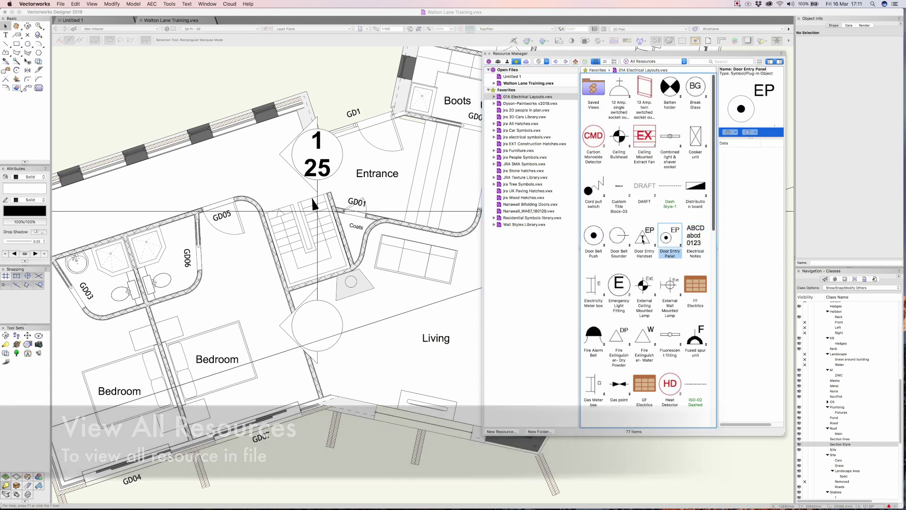
{"action": "left_click", "coordinate": [640, 249]}
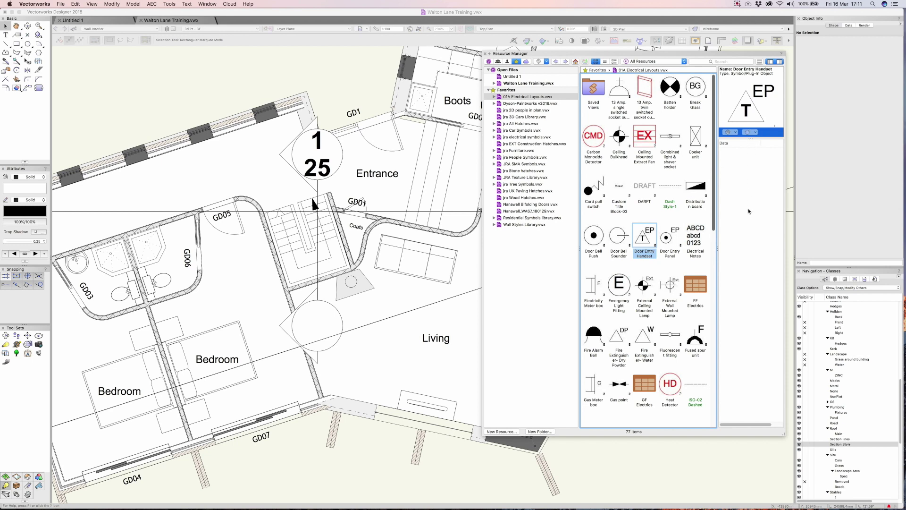
{"action": "left_click_drag", "start_coordinate": [750, 140], "coordinate": [750, 224]}
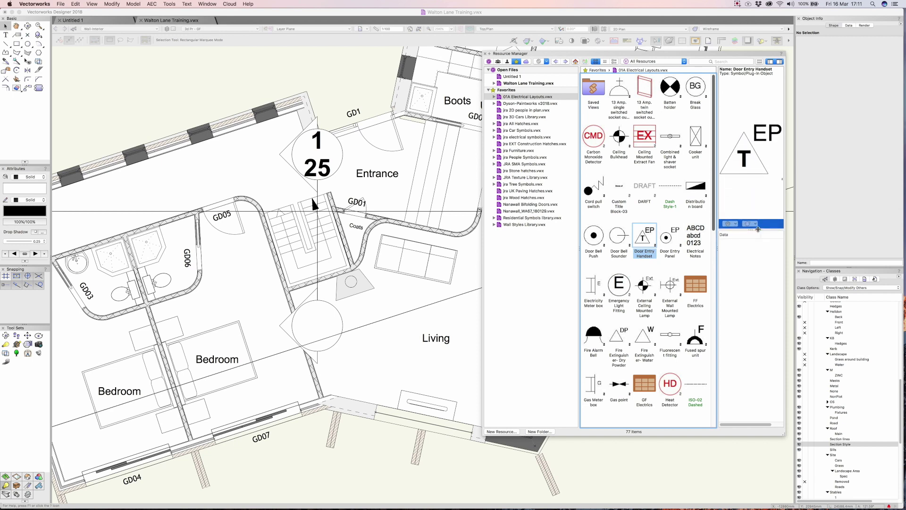
Preview Door Bell Push, External Wall Mounted Lamp, FF and GF Electrics worksheets, and Heat Detector
{"action": "left_click", "coordinate": [599, 238]}
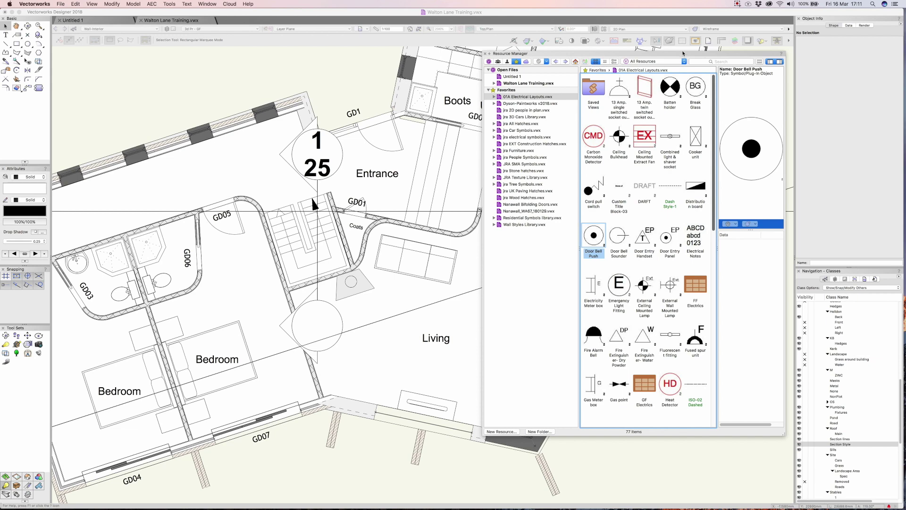
{"action": "left_click_drag", "start_coordinate": [682, 53], "coordinate": [642, 48]}
{"action": "left_click", "coordinate": [625, 232]}
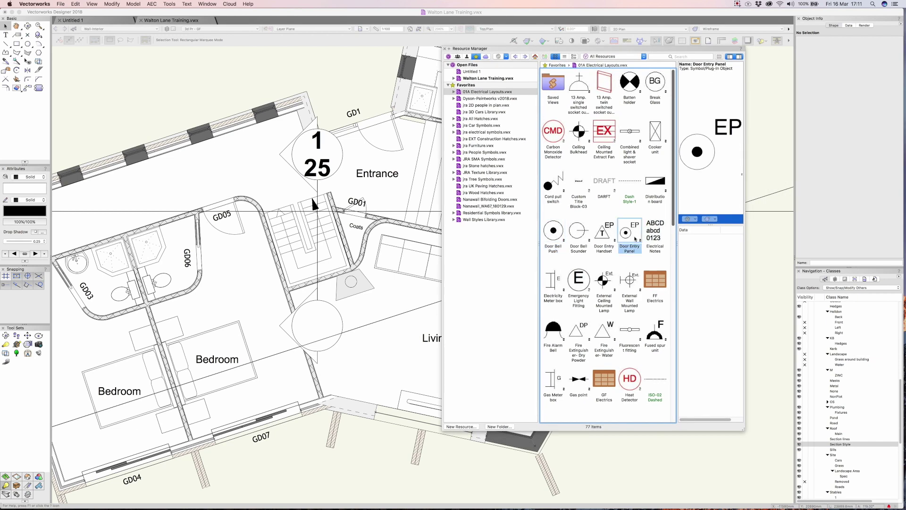
{"action": "left_click", "coordinate": [654, 231]}
{"action": "left_click", "coordinate": [634, 282]}
{"action": "left_click", "coordinate": [658, 286]}
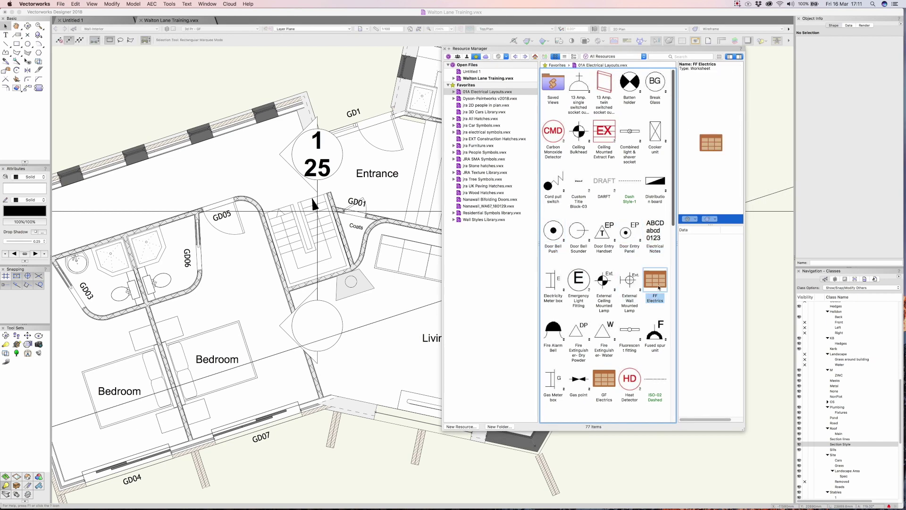
{"action": "left_click", "coordinate": [604, 379]}
{"action": "left_click", "coordinate": [630, 379]}
{"action": "left_click", "coordinate": [652, 236]}
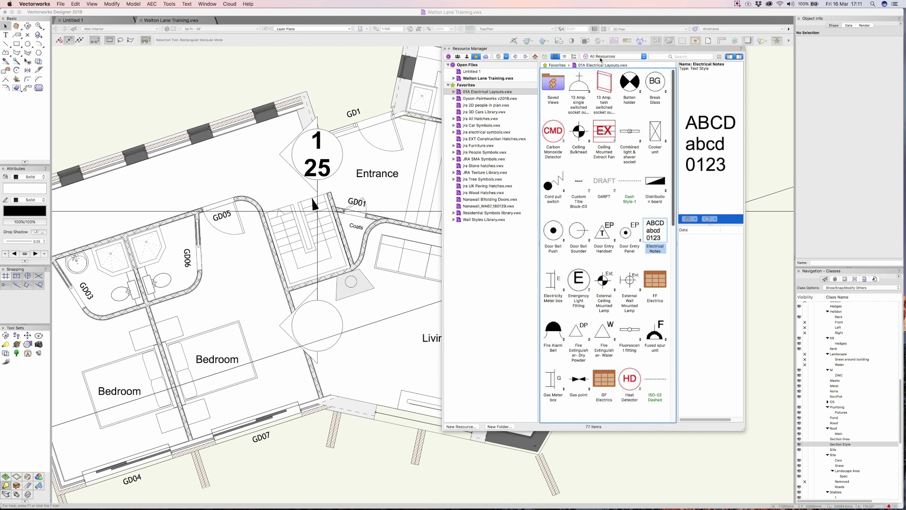
{"action": "left_click", "coordinate": [600, 58]}
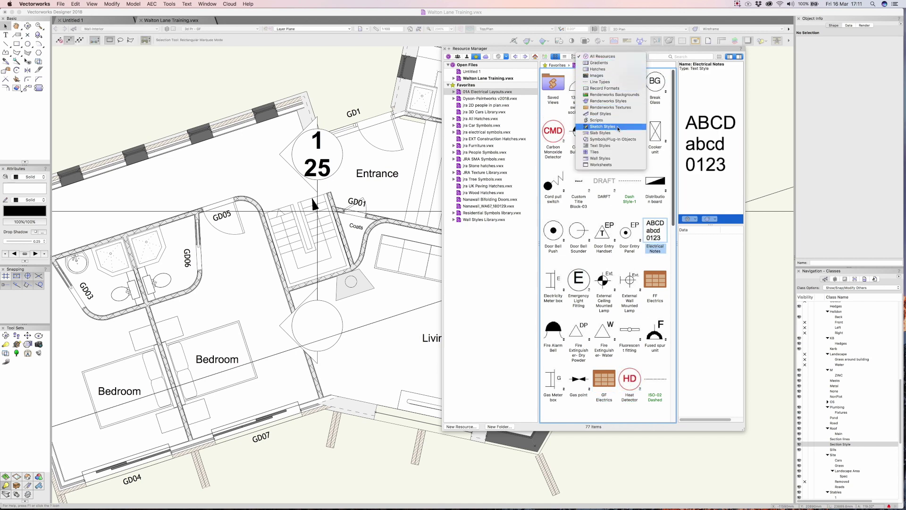
Filter to Symbols/Plug-in Objects, scroll the grid, and browse Dyson-Paintworks v2018.vwx's 20 symbols
{"action": "left_click", "coordinate": [612, 139]}
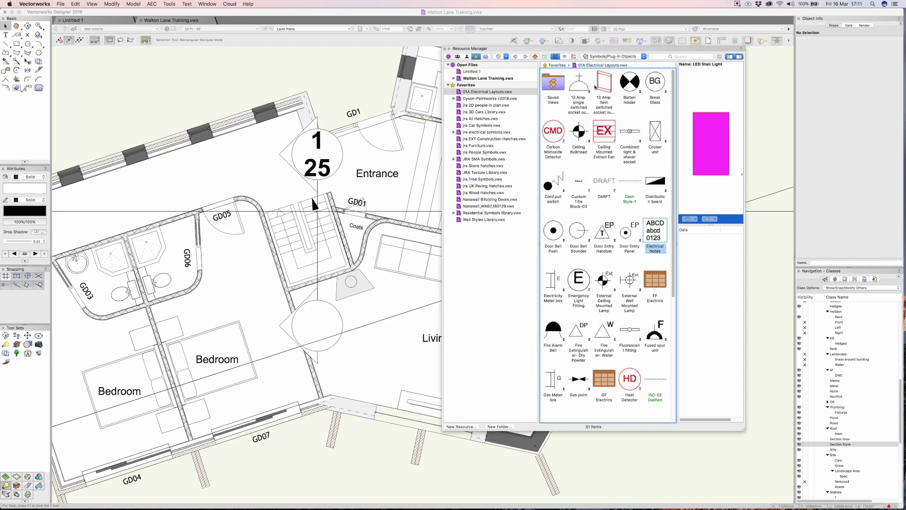
{"action": "scroll", "coordinate": [572, 100], "scroll_direction": "down", "scroll_amount": 3}
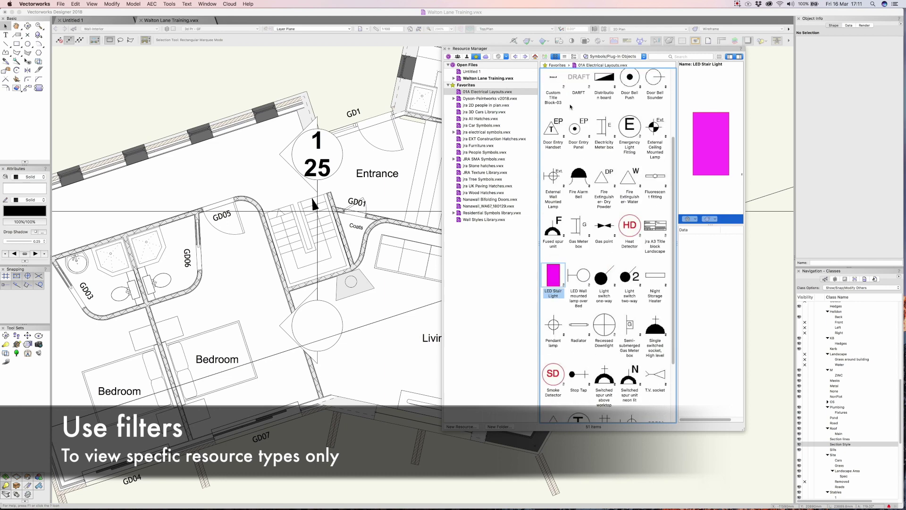
{"action": "scroll", "coordinate": [569, 94], "scroll_direction": "up", "scroll_amount": 3}
{"action": "scroll", "coordinate": [598, 101], "scroll_direction": "down", "scroll_amount": 10}
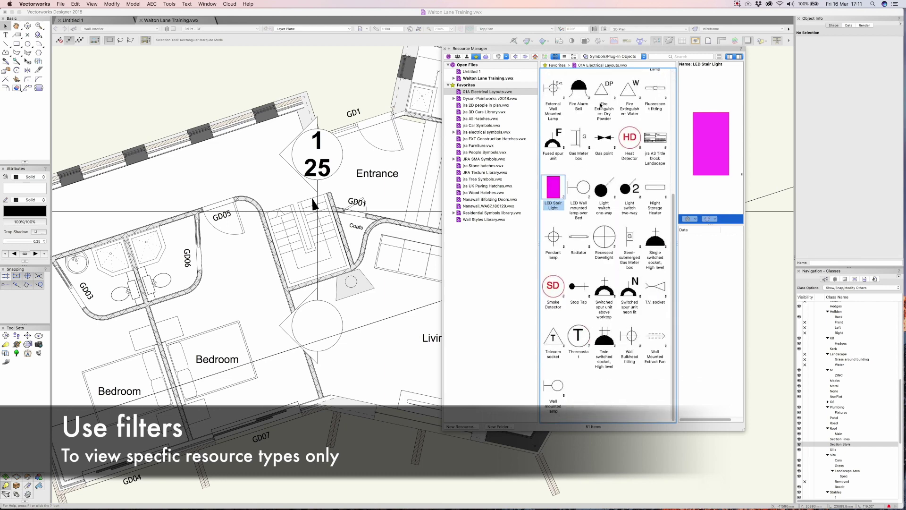
{"action": "scroll", "coordinate": [603, 114], "scroll_direction": "up", "scroll_amount": 10}
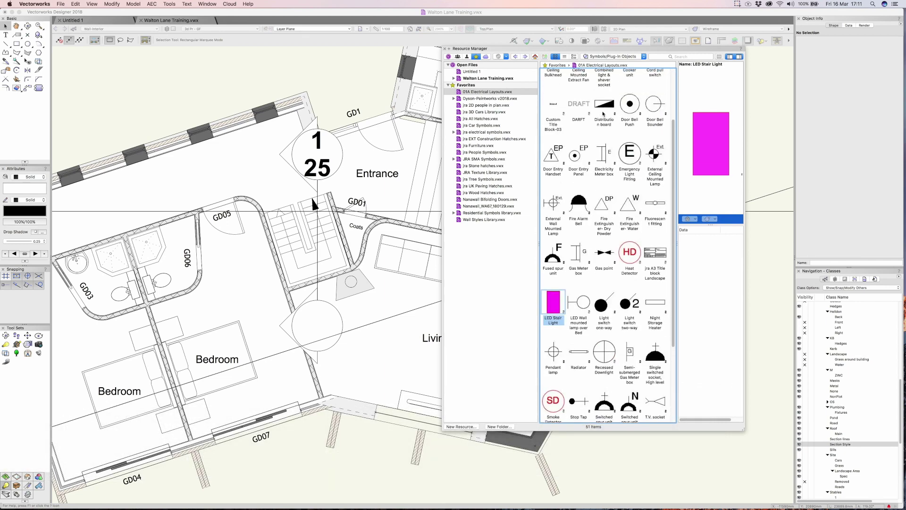
{"action": "left_click", "coordinate": [494, 99]}
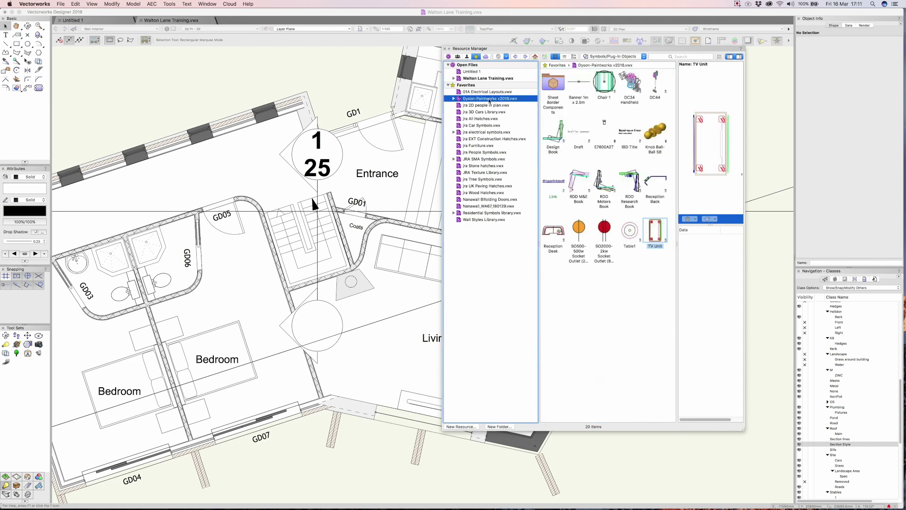
Browse the jra favourite libraries, from 2D people in plan through 3D Cars, Hatches, Furniture and People Symbols
{"action": "left_click", "coordinate": [489, 106]}
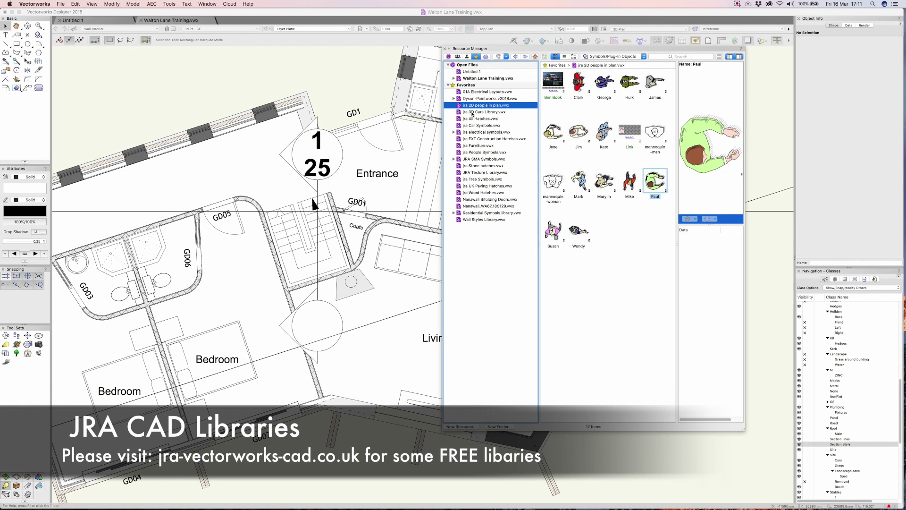
{"action": "left_click", "coordinate": [474, 113]}
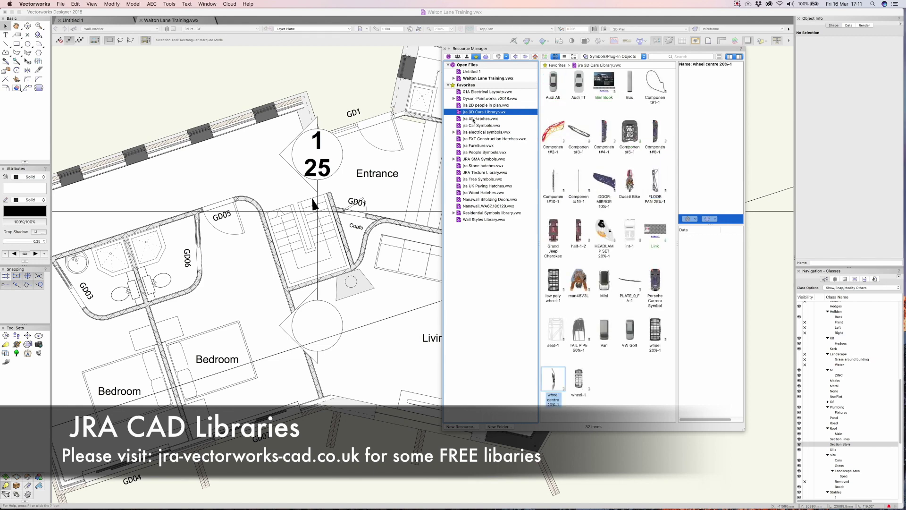
{"action": "left_click", "coordinate": [474, 119]}
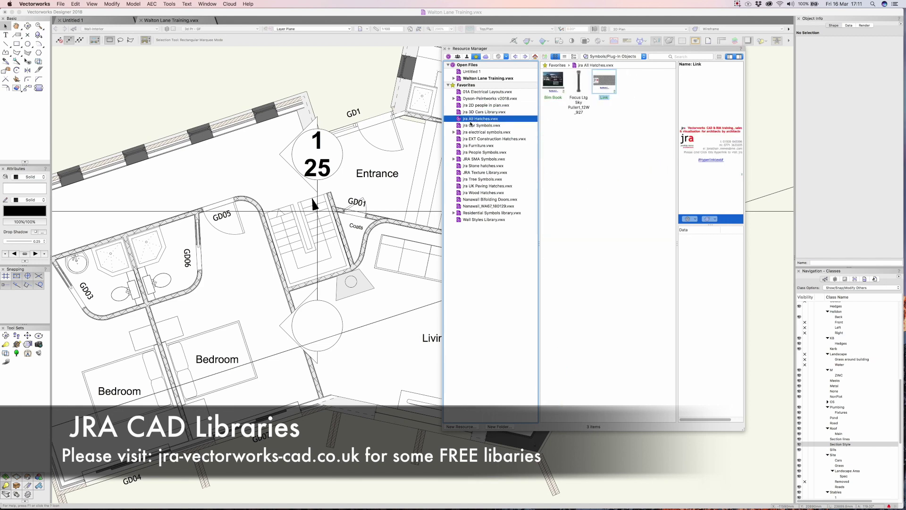
{"action": "left_click", "coordinate": [476, 126]}
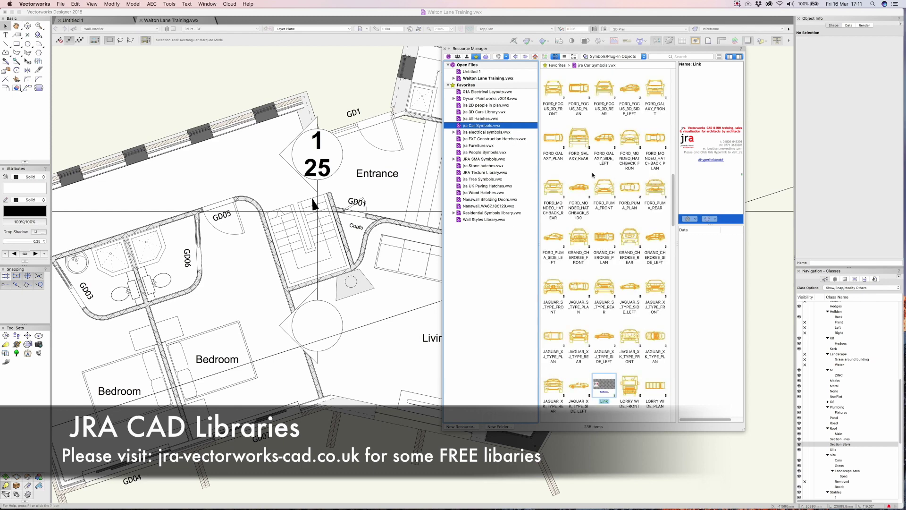
{"action": "left_click_drag", "start_coordinate": [676, 242], "coordinate": [684, 242]}
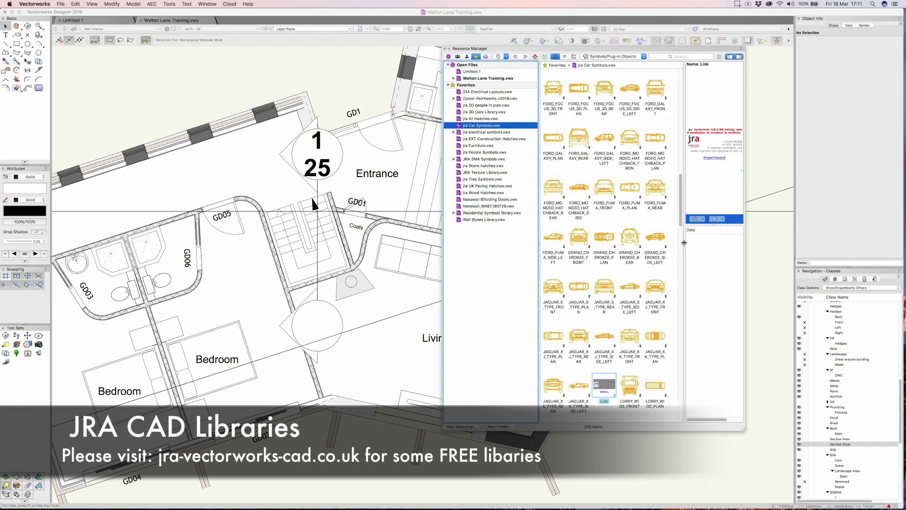
{"action": "left_click", "coordinate": [480, 132]}
{"action": "left_click", "coordinate": [479, 139]}
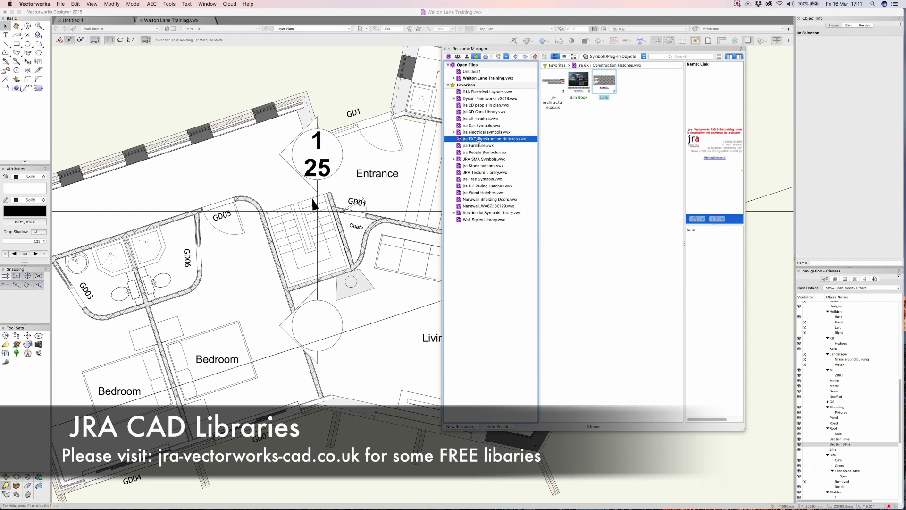
{"action": "left_click", "coordinate": [478, 146]}
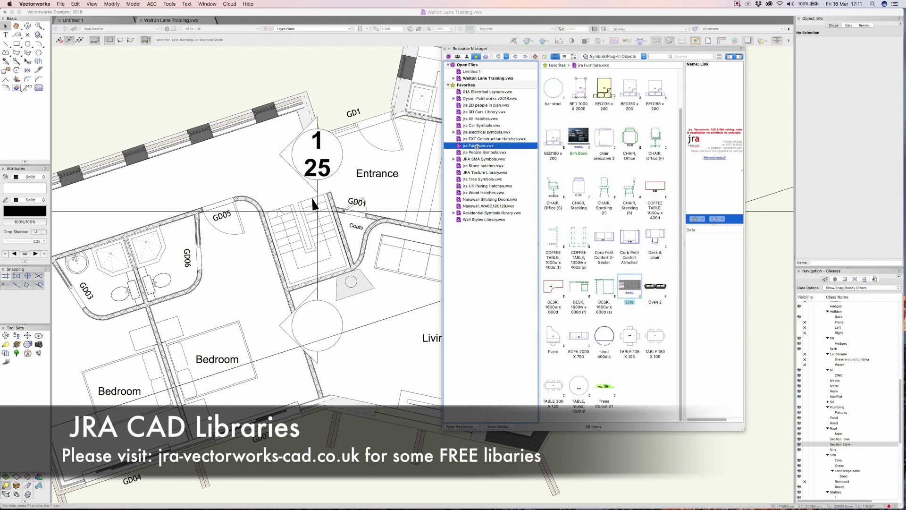
{"action": "left_click", "coordinate": [491, 152]}
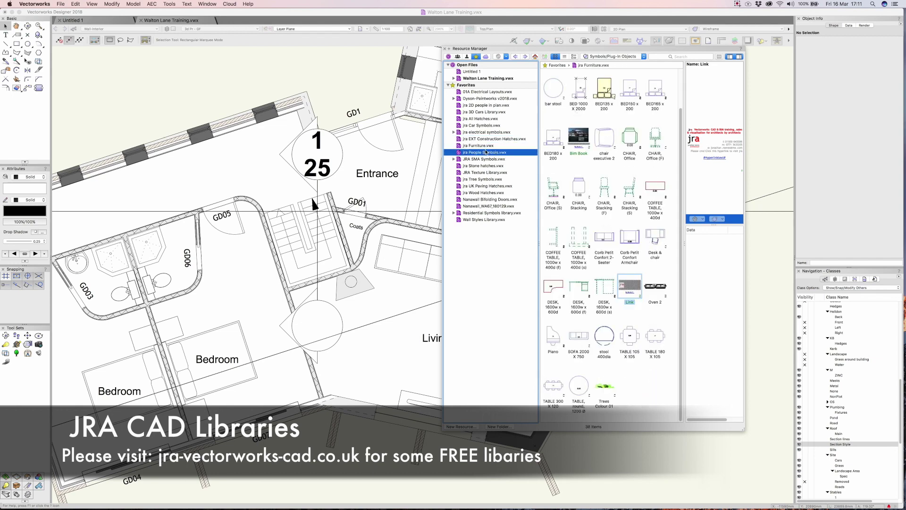
{"action": "scroll", "coordinate": [590, 151], "scroll_direction": "down", "scroll_amount": 5}
{"action": "scroll", "coordinate": [591, 151], "scroll_direction": "down", "scroll_amount": 4}
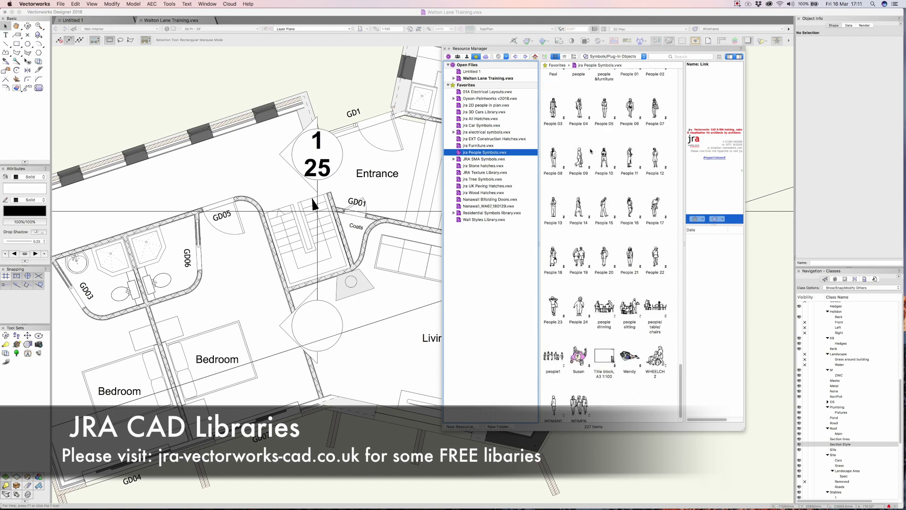
Select jra Stone hatches.vwx and filter to All Resources, listing its 84 items
{"action": "left_click", "coordinate": [510, 166]}
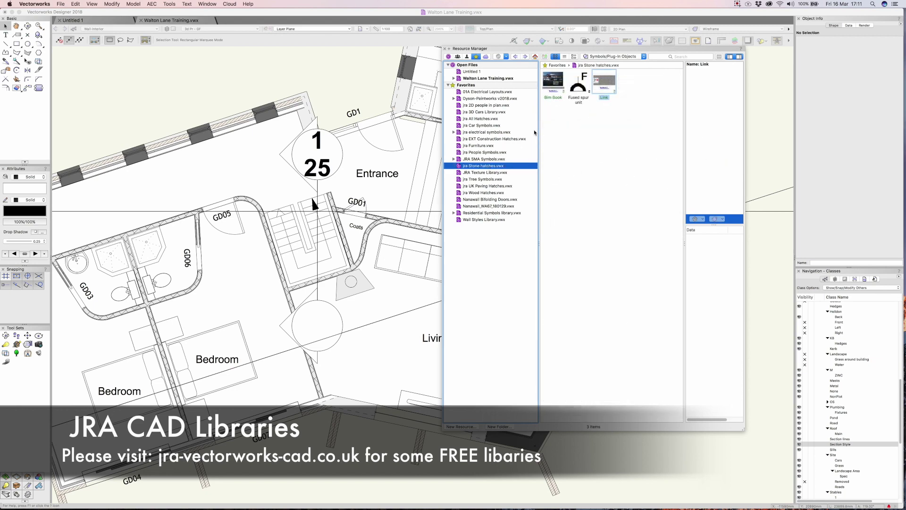
{"action": "left_click", "coordinate": [596, 56]}
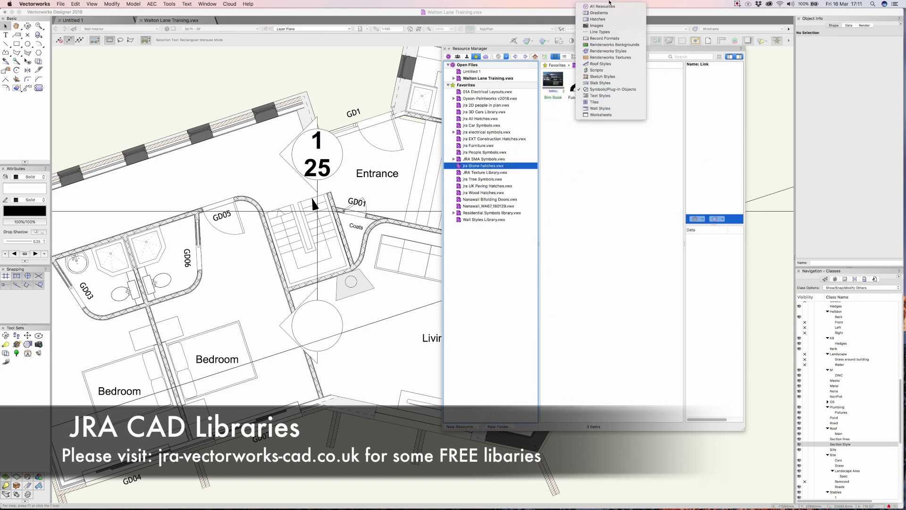
{"action": "left_click", "coordinate": [605, 13]}
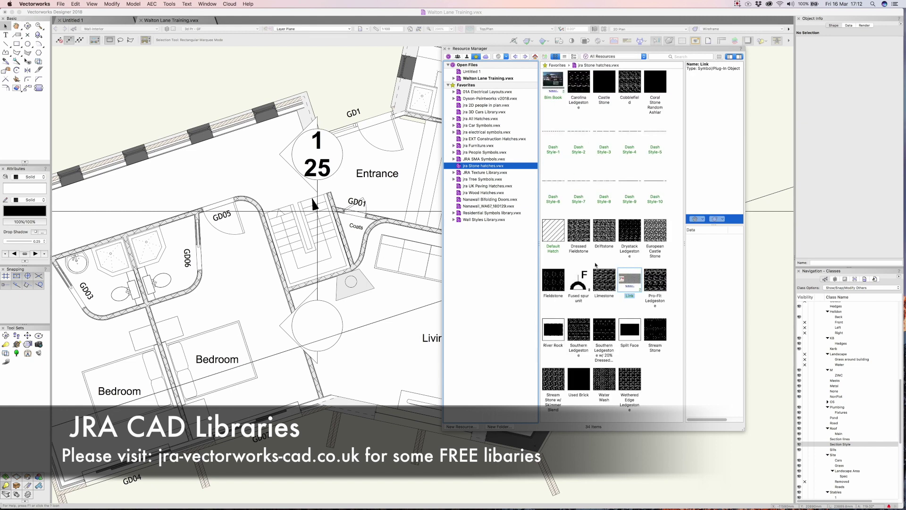
{"action": "right_click", "coordinate": [466, 169]}
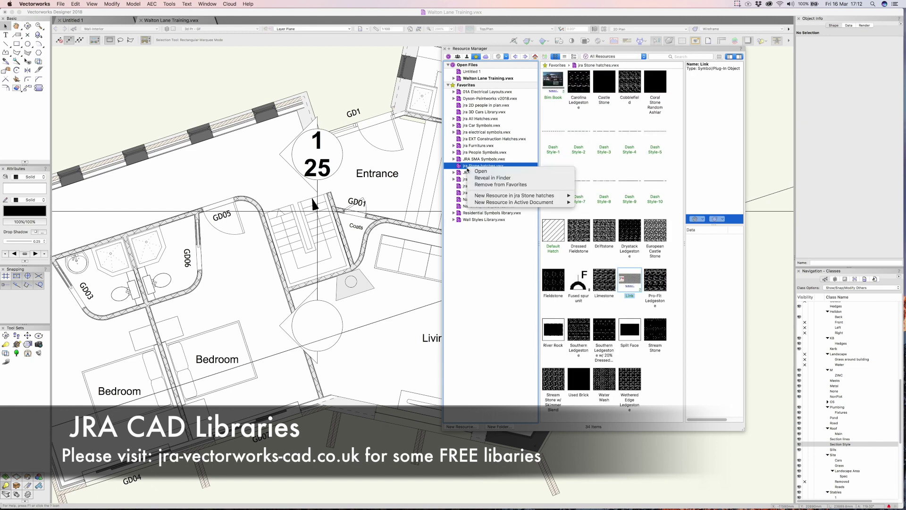
Open jra Stone hatches.vwx as a drawing and zoom in on its grid of stone hatches
{"action": "left_click", "coordinate": [482, 172]}
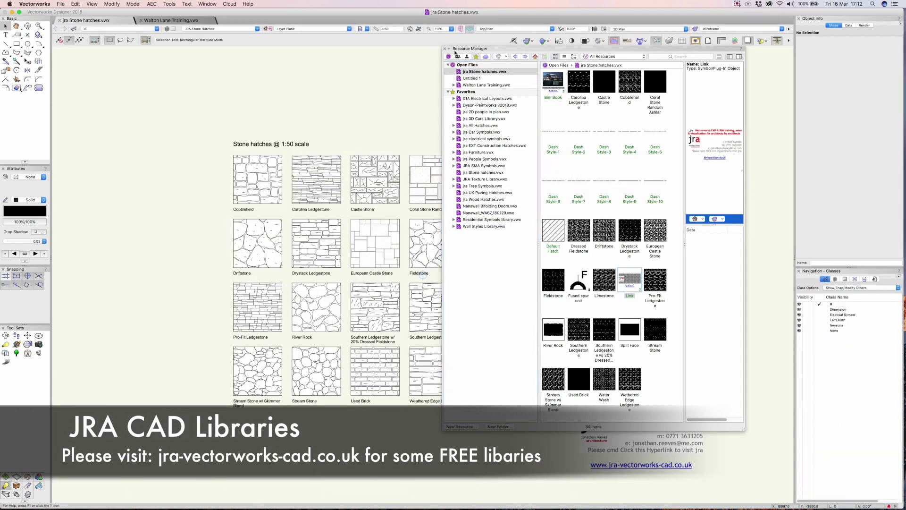
{"action": "left_click", "coordinate": [445, 48]}
{"action": "key", "text": "c"}
{"action": "left_click_drag", "start_coordinate": [206, 137], "coordinate": [525, 423]}
{"action": "key", "text": "x"}
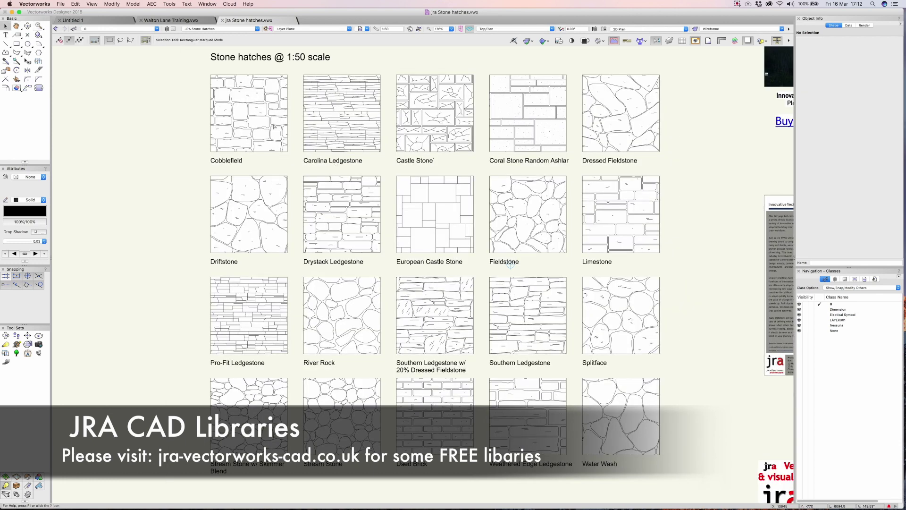
Duplicate the Dressed Fieldstone hatch square into the space to its right
{"action": "left_click", "coordinate": [274, 118]}
{"action": "left_click", "coordinate": [376, 124]}
{"action": "left_click", "coordinate": [434, 113]}
{"action": "left_click", "coordinate": [527, 113]}
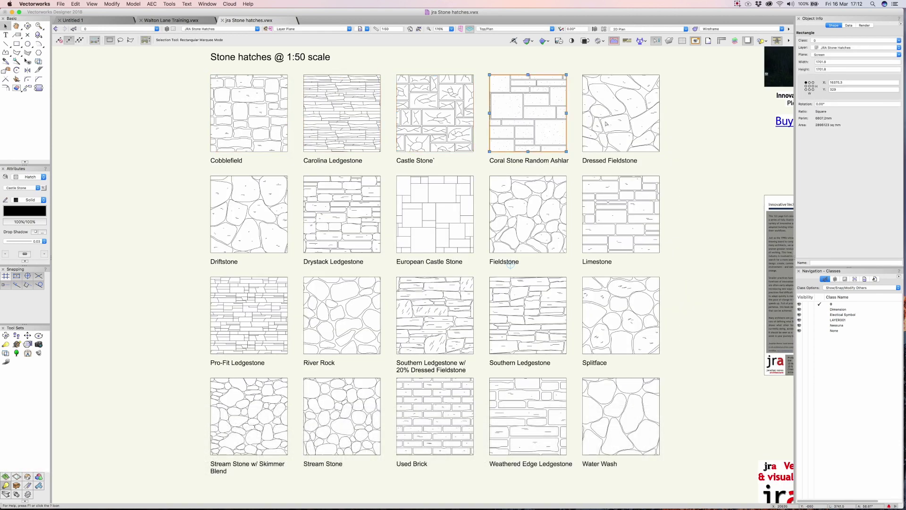
{"action": "left_click", "coordinate": [621, 114]}
{"action": "scroll", "coordinate": [471, 182], "scroll_direction": "down", "scroll_amount": 3}
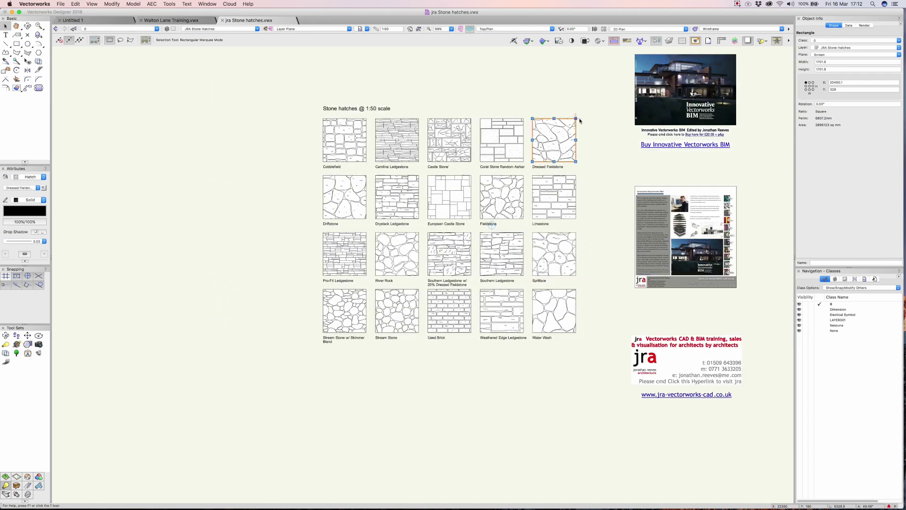
{"action": "left_click_drag", "start_coordinate": [590, 117], "coordinate": [440, 124]}
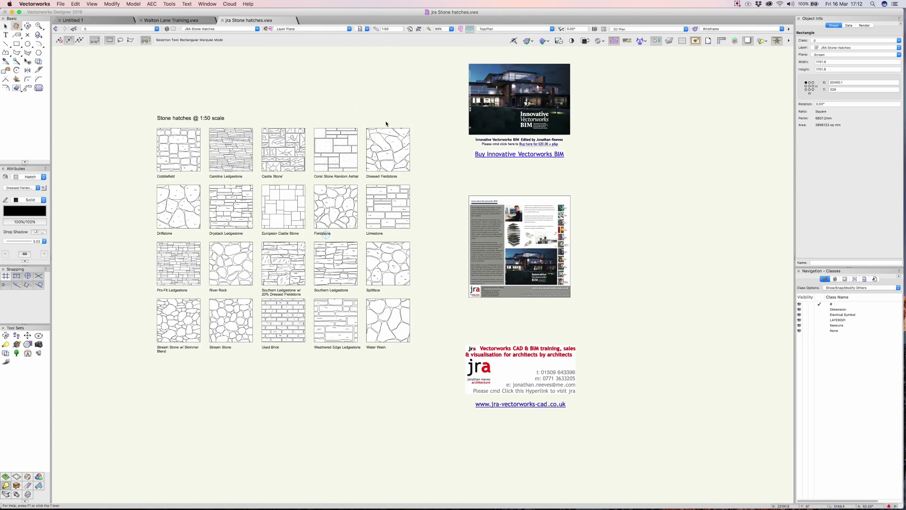
{"action": "left_click", "coordinate": [368, 127]}
{"action": "left_click_drag", "start_coordinate": [368, 126], "coordinate": [415, 128], "text": "alt"}
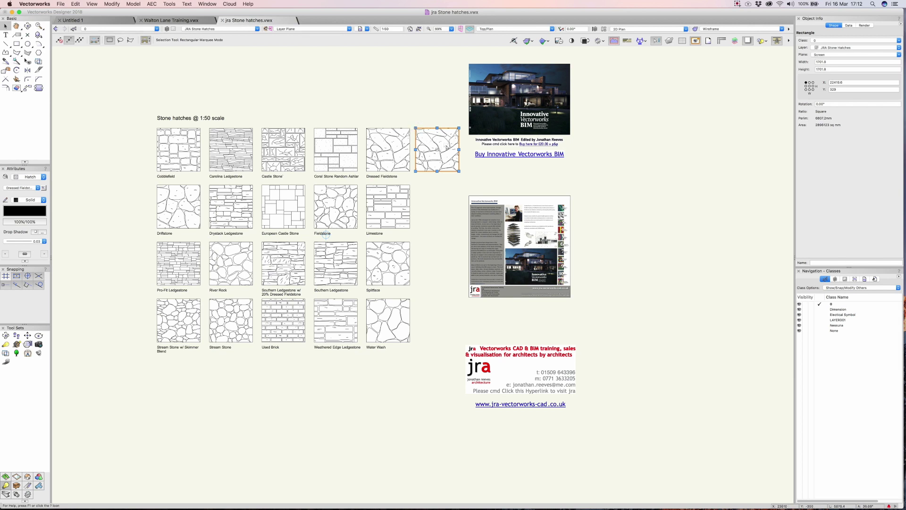
Scale the copied square's hatch to 0.5 and save it as new hatch Dressed Fieldstone-2
{"action": "left_click", "coordinate": [39, 61]}
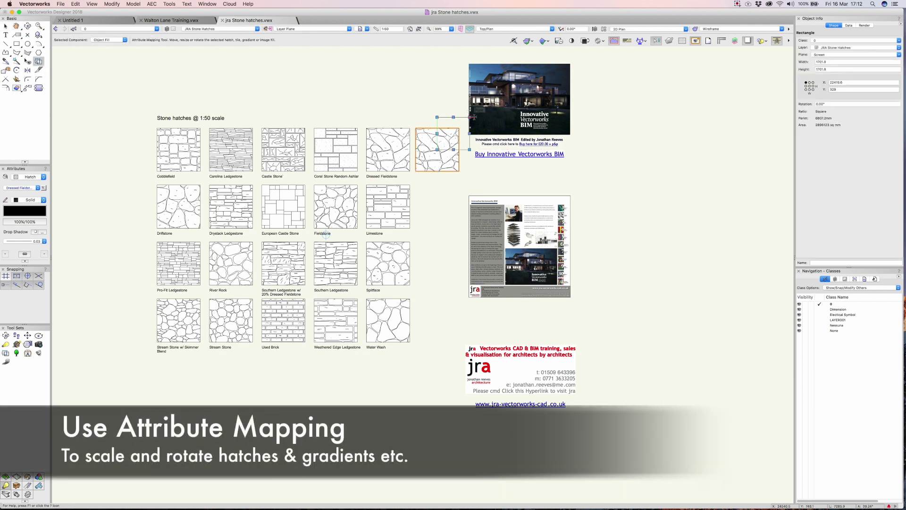
{"action": "left_click_drag", "start_coordinate": [469, 117], "coordinate": [450, 137]}
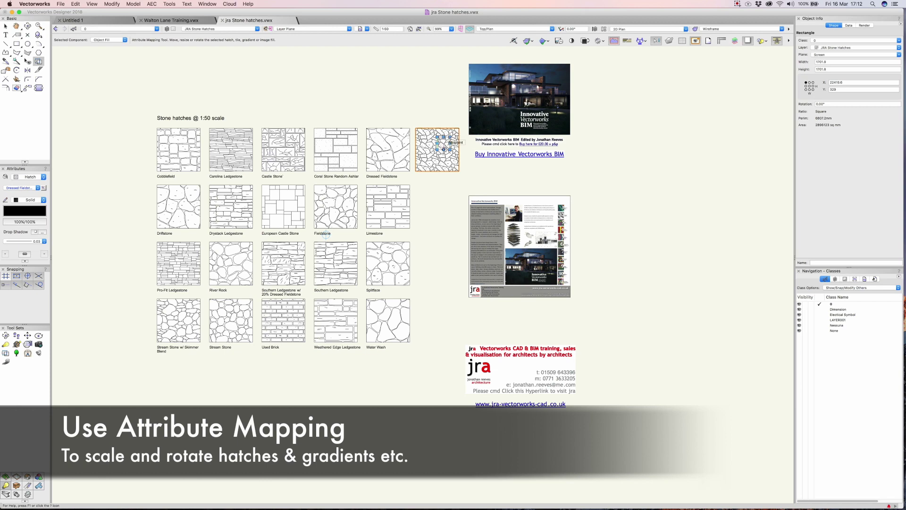
{"action": "scroll", "coordinate": [444, 150], "scroll_direction": "up", "scroll_amount": 5}
{"action": "right_click", "coordinate": [388, 108]}
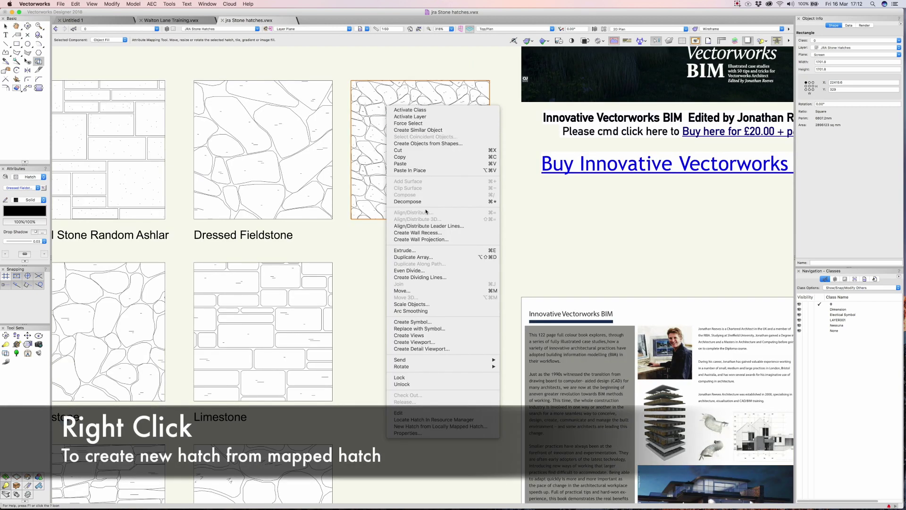
{"action": "left_click", "coordinate": [434, 427]}
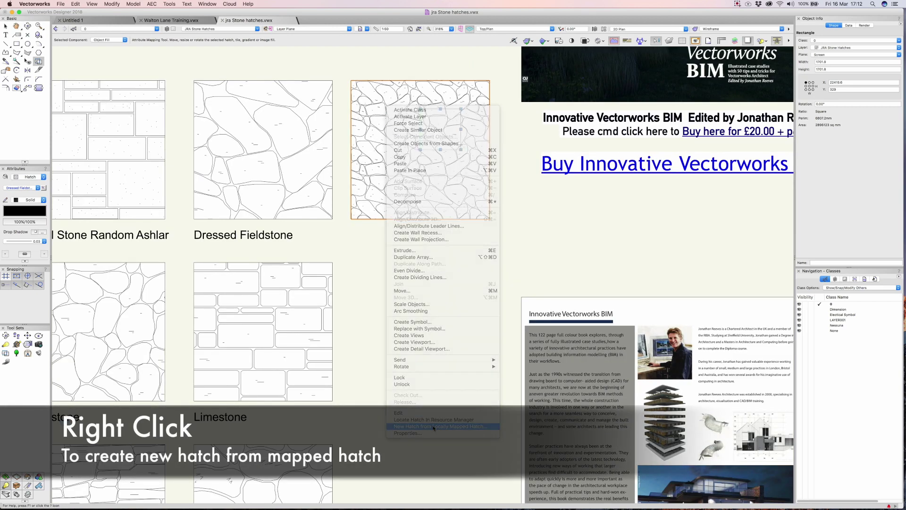
{"action": "left_click", "coordinate": [477, 171]}
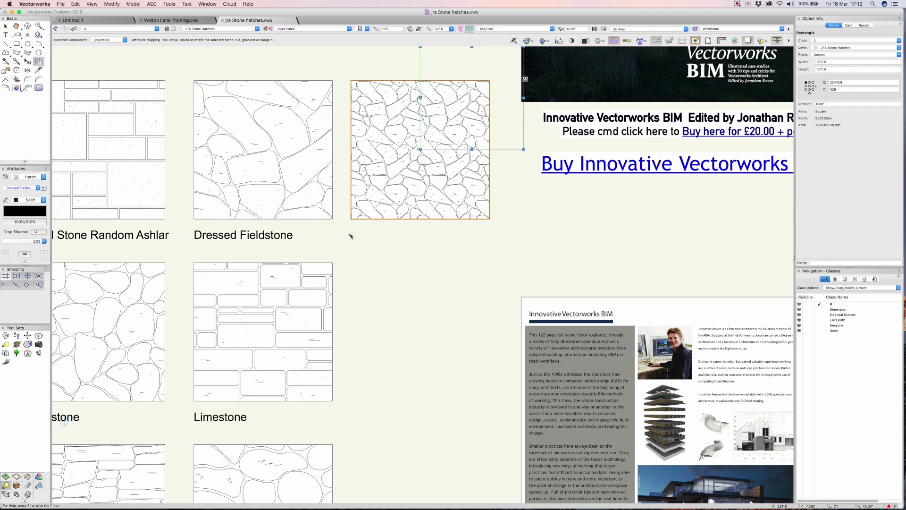
{"action": "key", "text": "super+6"}
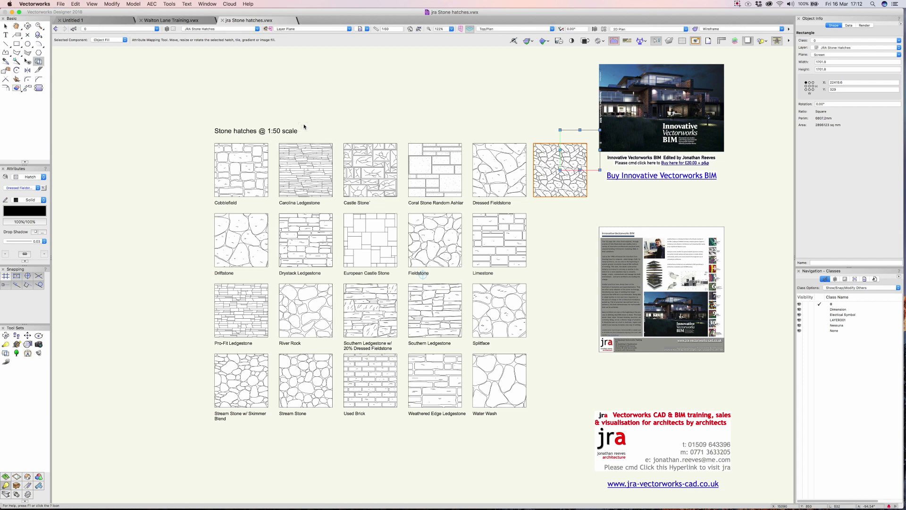
Save and close jra Stone hatches.vwx and bring back the Resource Manager
{"action": "key", "text": "super+s"}
{"action": "key", "text": "super+w"}
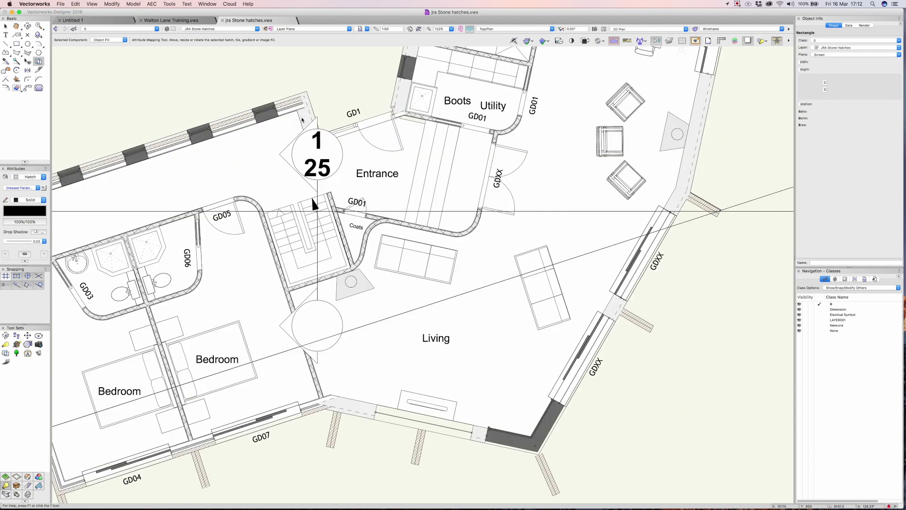
{"action": "key", "text": "super+r"}
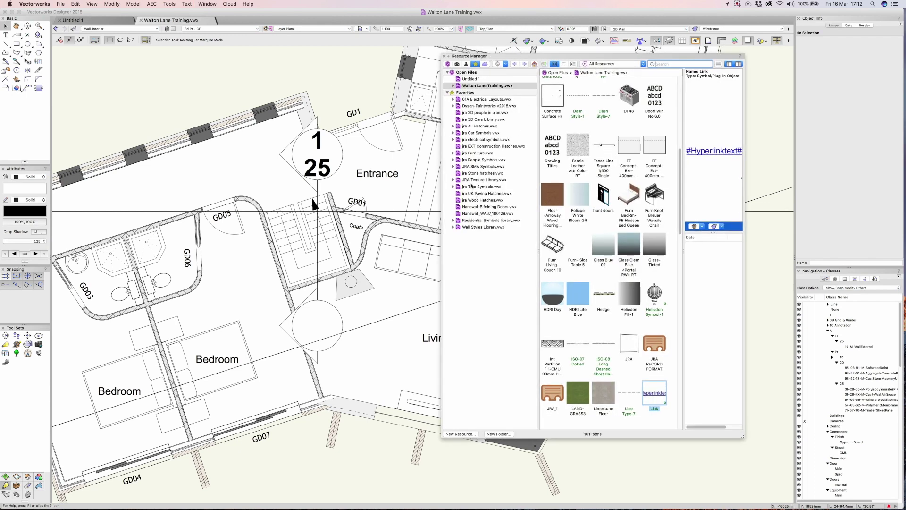
Browse Tree Symbols and UK Paving Hatches, settling on the Nanawall_WA67_180129 library with Favorites collapsed
{"action": "left_click", "coordinate": [471, 186]}
{"action": "key", "text": "Down"}
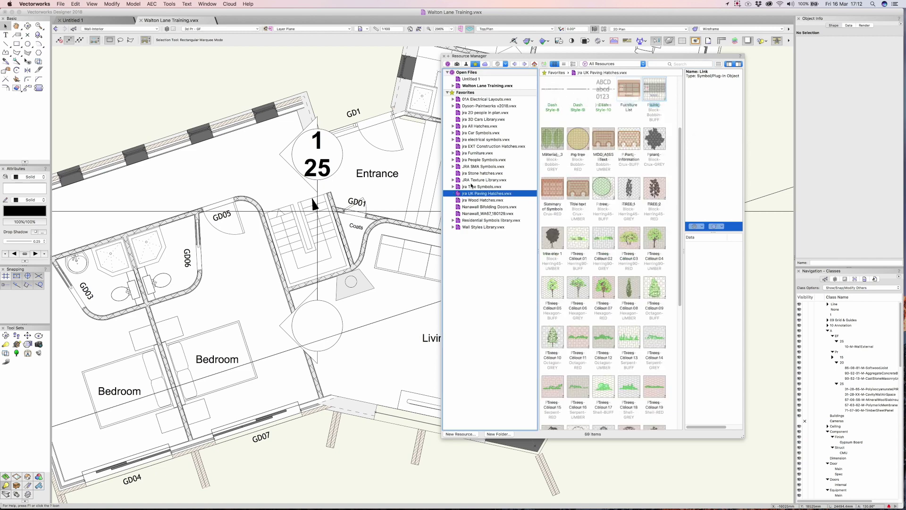
{"action": "scroll", "coordinate": [591, 198], "scroll_direction": "down", "scroll_amount": 10}
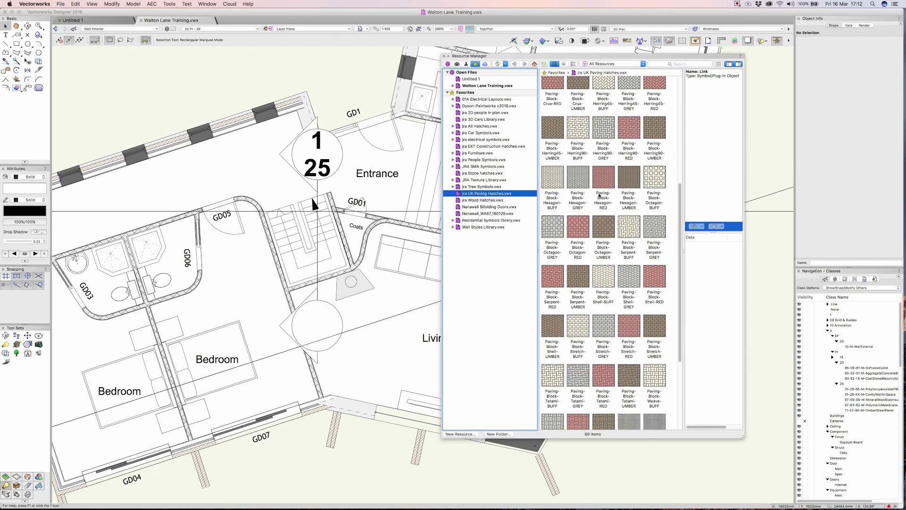
{"action": "key", "text": "Down"}
{"action": "key", "text": "Down"}
{"action": "key", "text": "Down"}
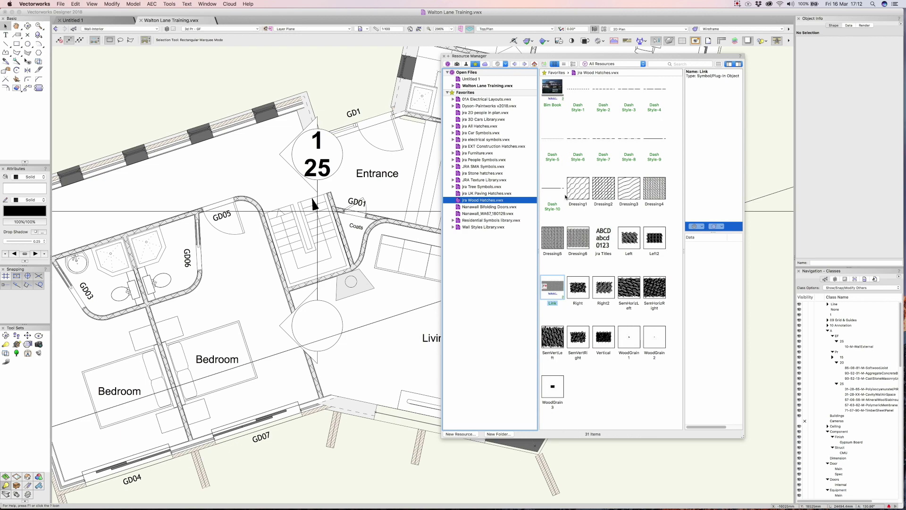
{"action": "key", "text": "Down"}
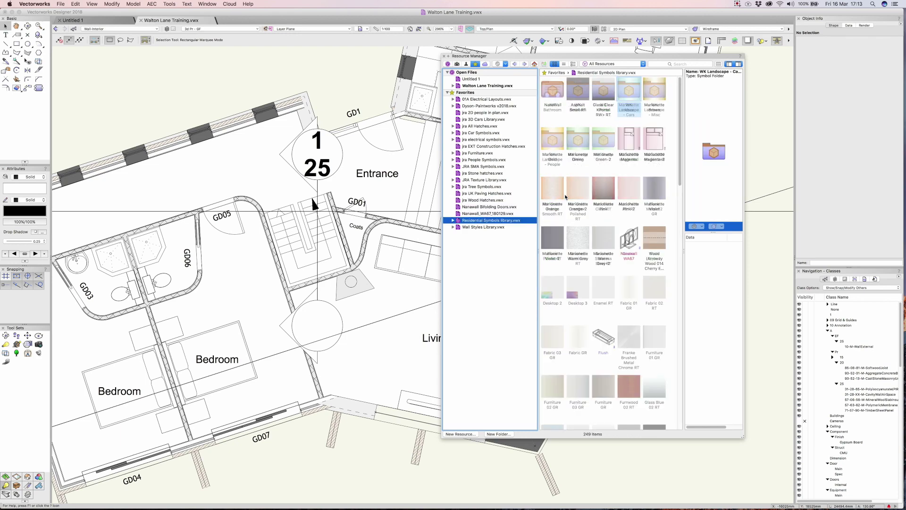
{"action": "key", "text": "Up"}
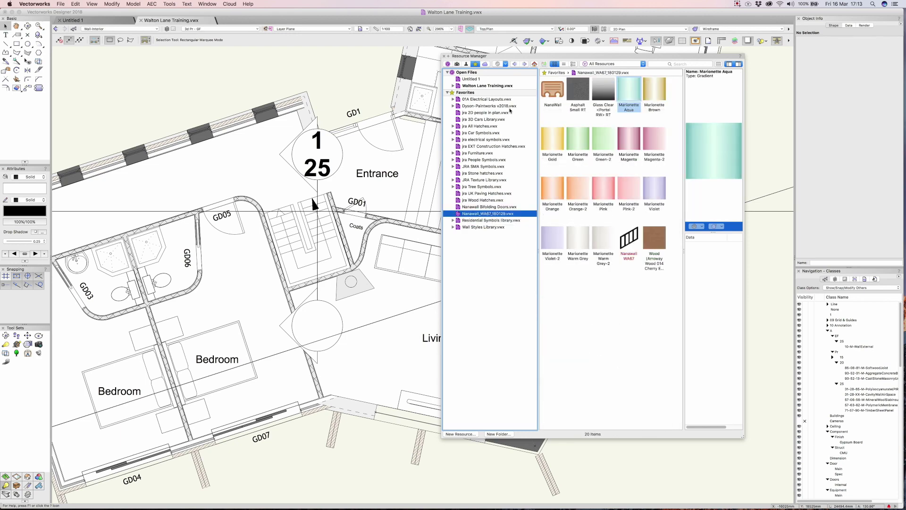
{"action": "left_click", "coordinate": [446, 93]}
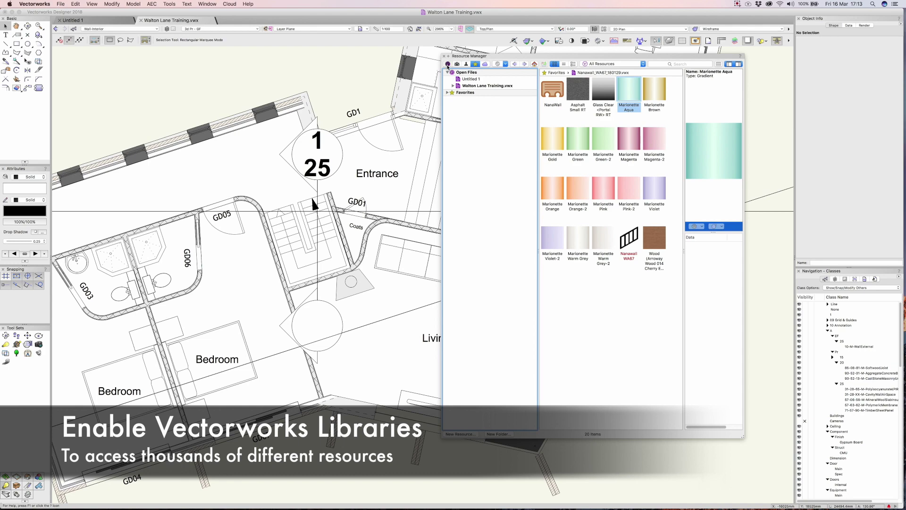
Turn on the Vectorworks Libraries collection and expand the Objects - Architecture folder
{"action": "left_click", "coordinate": [448, 64]}
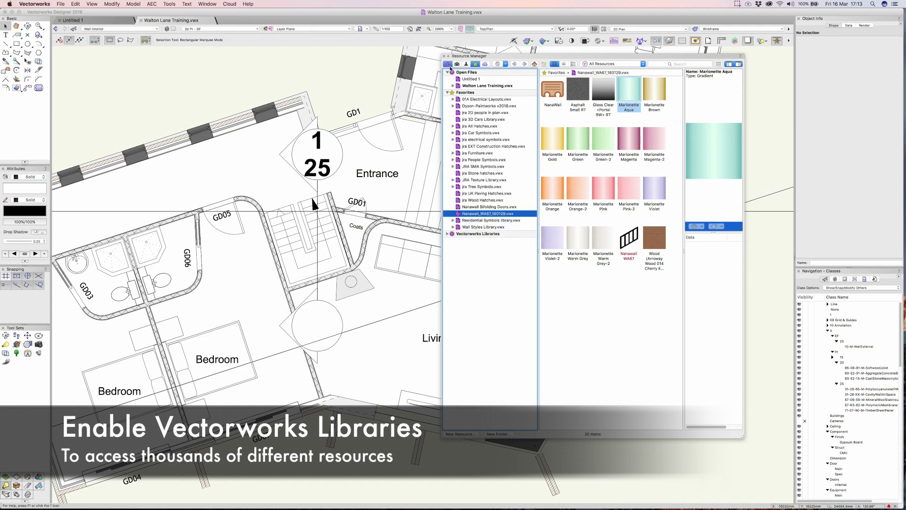
{"action": "left_click", "coordinate": [446, 234]}
{"action": "left_click", "coordinate": [447, 93]}
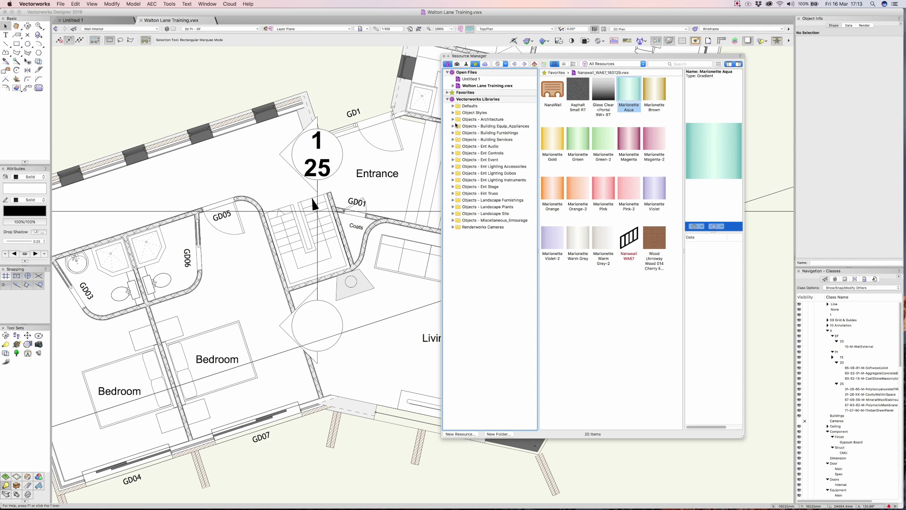
{"action": "left_click", "coordinate": [453, 120]}
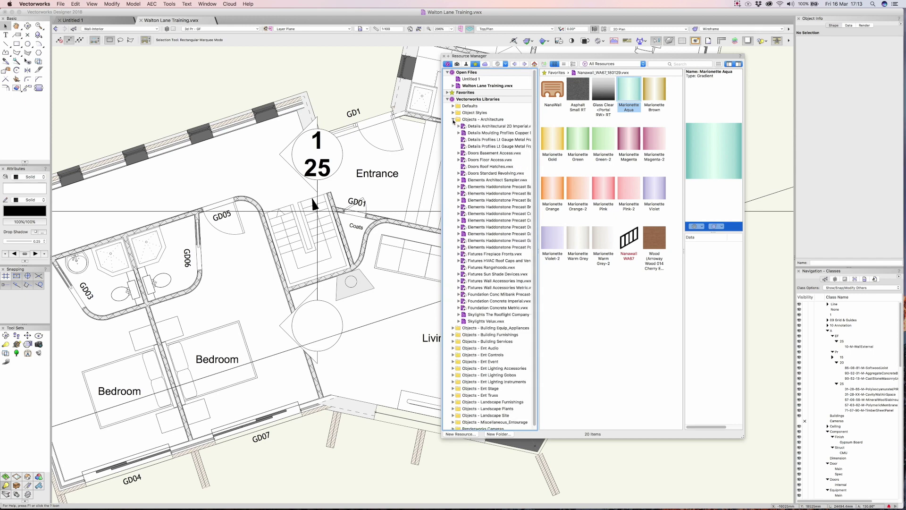
Browse the Details Architectural 2D Imperial, copper beech moulding, light gauge framing and Doors Basement Access libraries
{"action": "left_click", "coordinate": [498, 127]}
{"action": "left_click", "coordinate": [493, 133]}
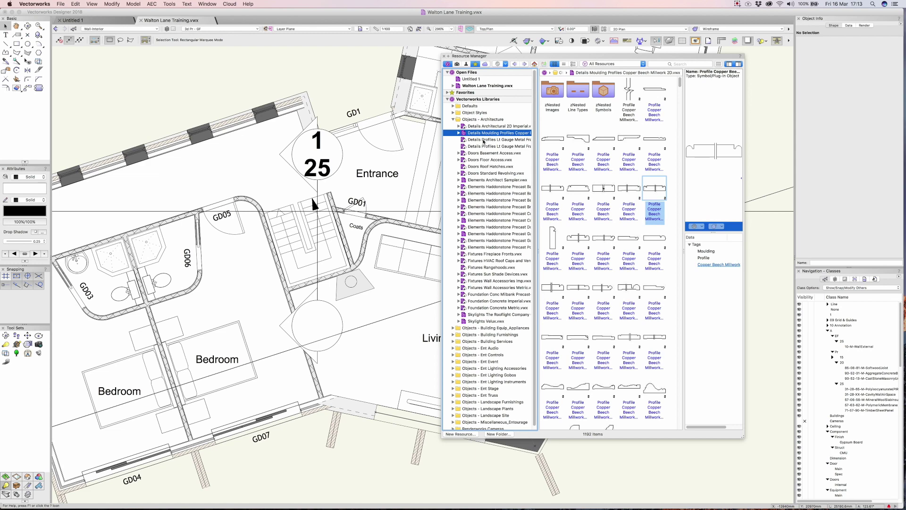
{"action": "left_click", "coordinate": [483, 140]}
{"action": "left_click", "coordinate": [485, 146]}
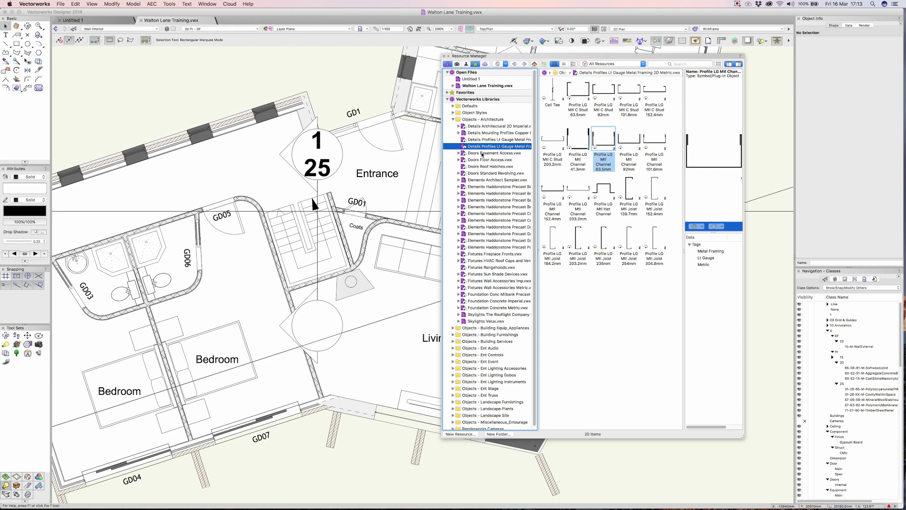
{"action": "left_click", "coordinate": [482, 153]}
Step through the Doors, Architect Sampler and Haddonstone libraries to Haddonstone Precast Balustrading
{"action": "key", "text": "Down"}
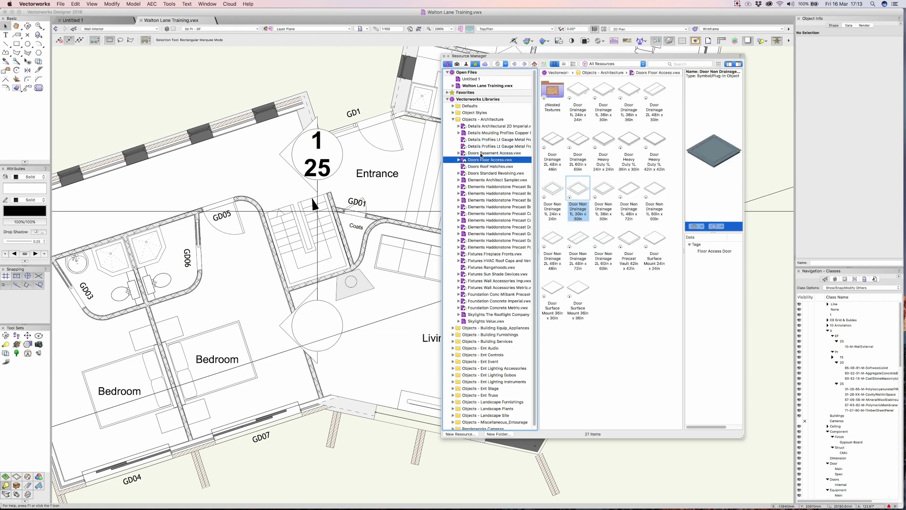
{"action": "key", "text": "Down"}
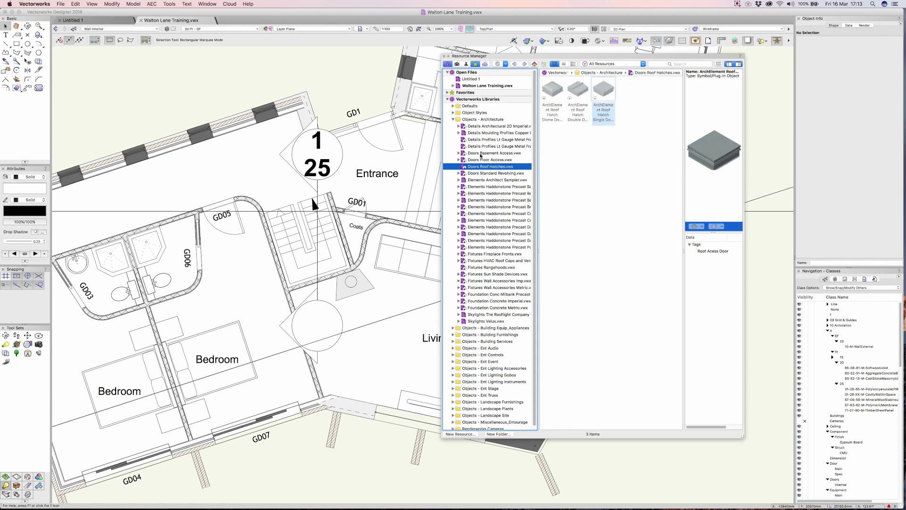
{"action": "key", "text": "Down"}
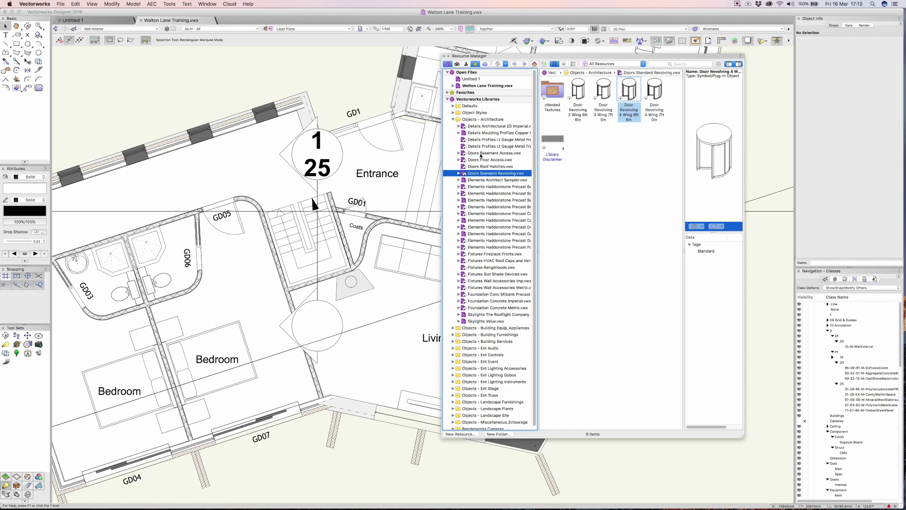
{"action": "key", "text": "Down"}
{"action": "key", "text": "Down"}
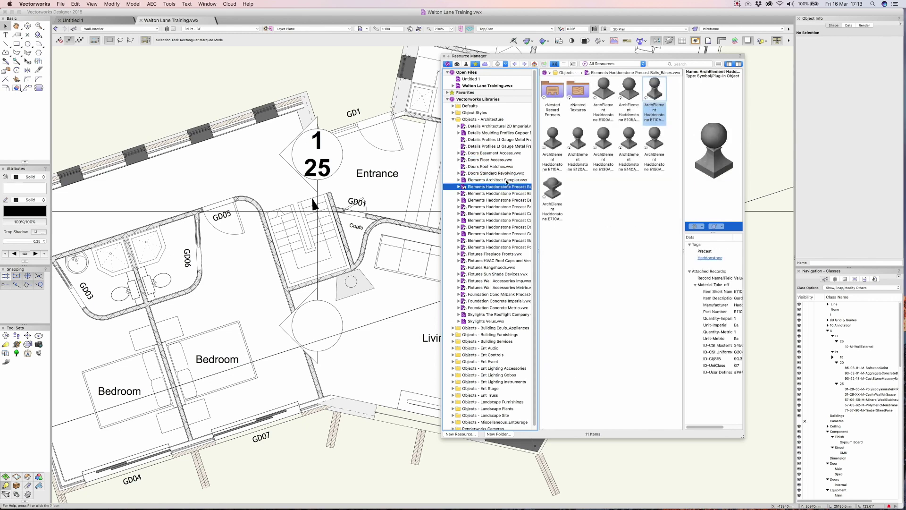
{"action": "key", "text": "Down"}
{"action": "key", "text": "Down"}
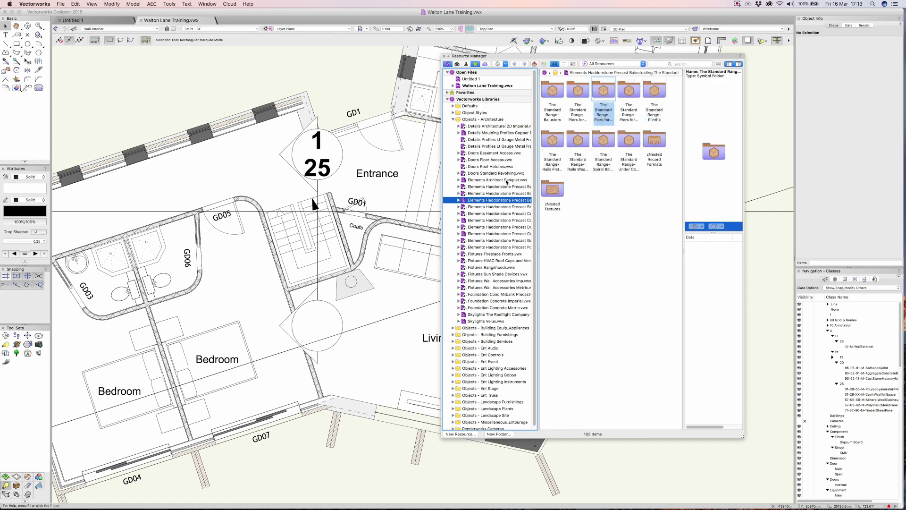
{"action": "key", "text": "Down"}
{"action": "key", "text": "Down"}
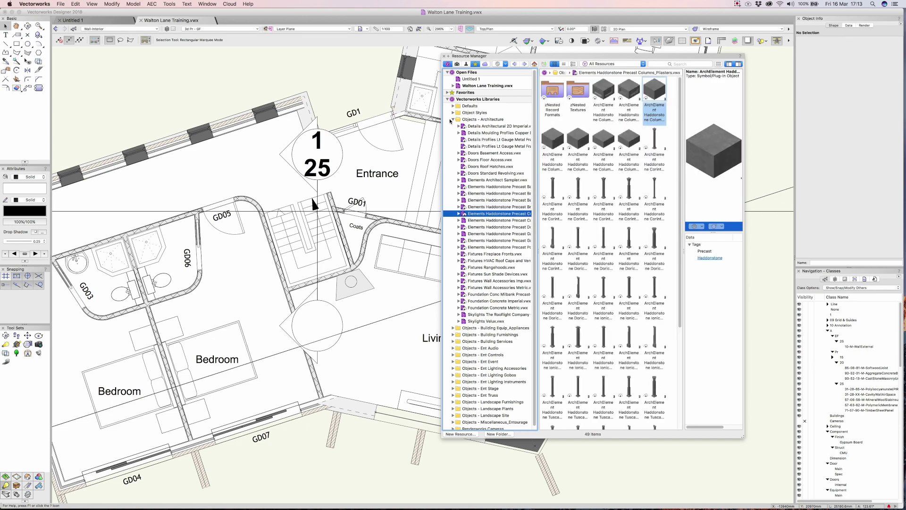
Browse the Building Equip_Appliances libraries: office, kitchen, audio video and Japanese residential appliances
{"action": "left_click", "coordinate": [453, 120]}
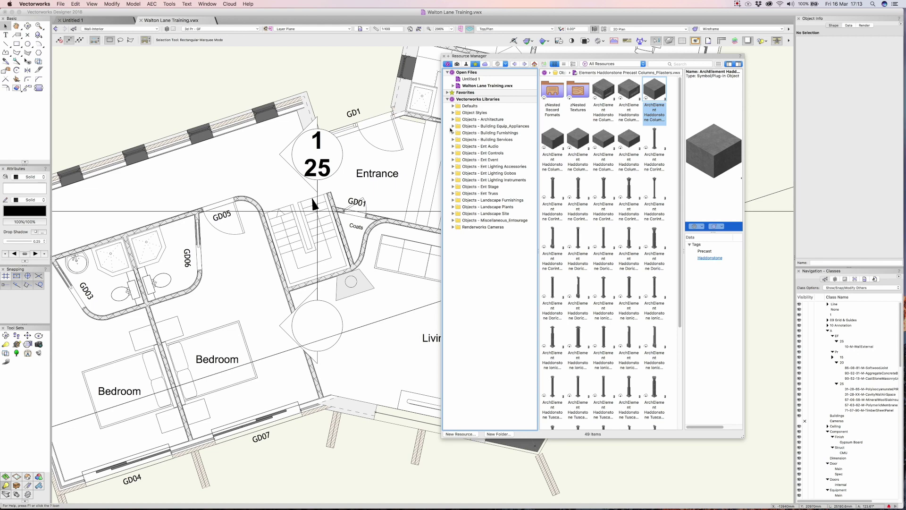
{"action": "left_click", "coordinate": [452, 126]}
{"action": "left_click", "coordinate": [490, 139]}
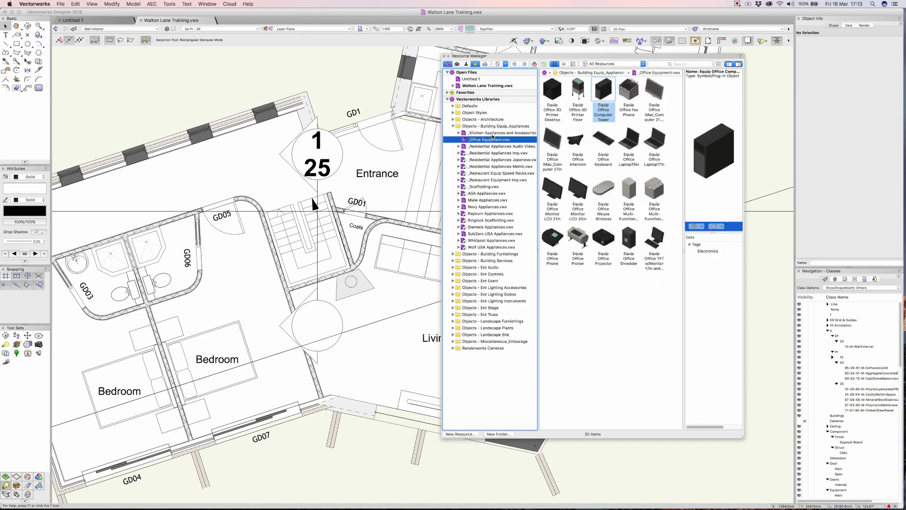
{"action": "key", "text": "Up"}
{"action": "key", "text": "Down"}
{"action": "key", "text": "Down"}
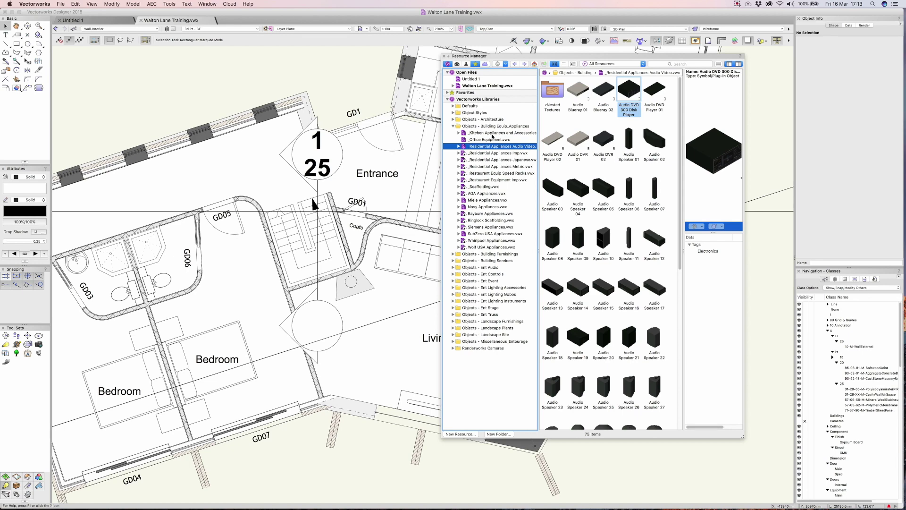
{"action": "key", "text": "Down"}
{"action": "key", "text": "Down"}
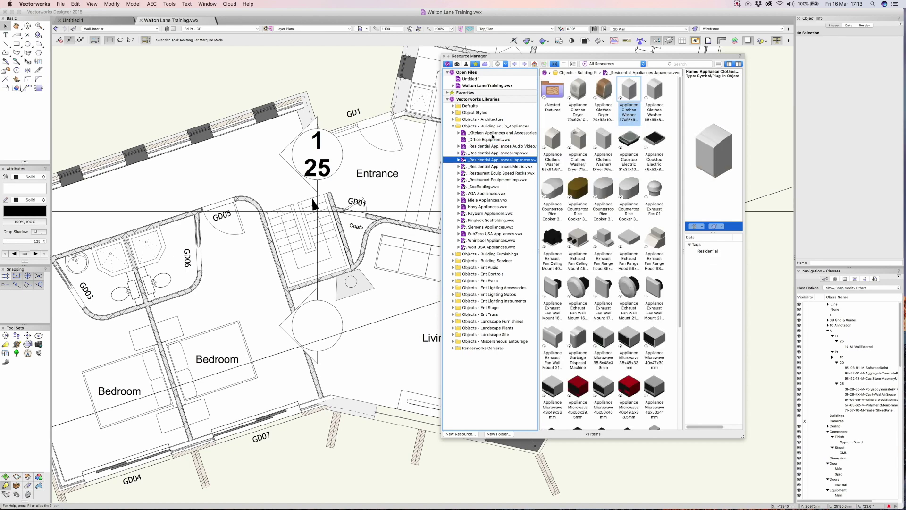
{"action": "key", "text": "Down"}
In Building Furnishings, browse the Residential Bedroom libraries and select _Residential Accessories 02.vwx
{"action": "left_click", "coordinate": [452, 255]}
{"action": "scroll", "coordinate": [491, 265], "scroll_direction": "down", "scroll_amount": 5}
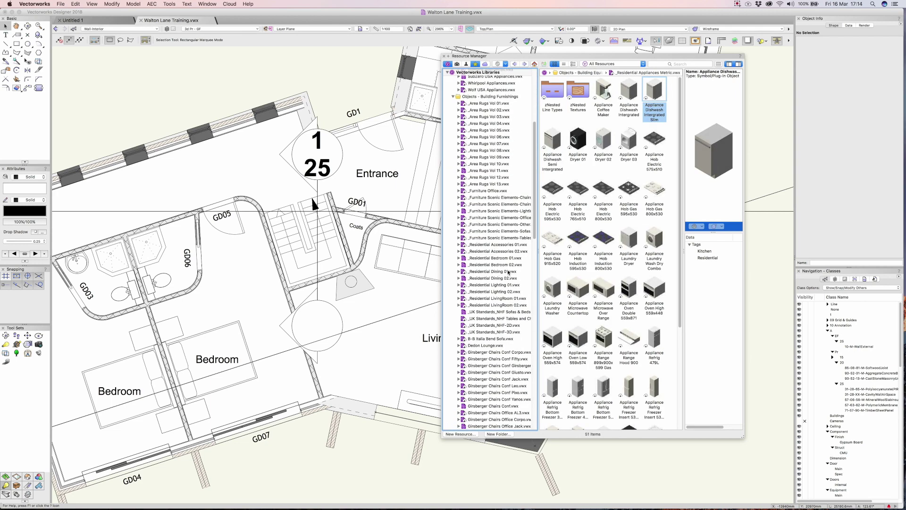
{"action": "left_click", "coordinate": [476, 265]}
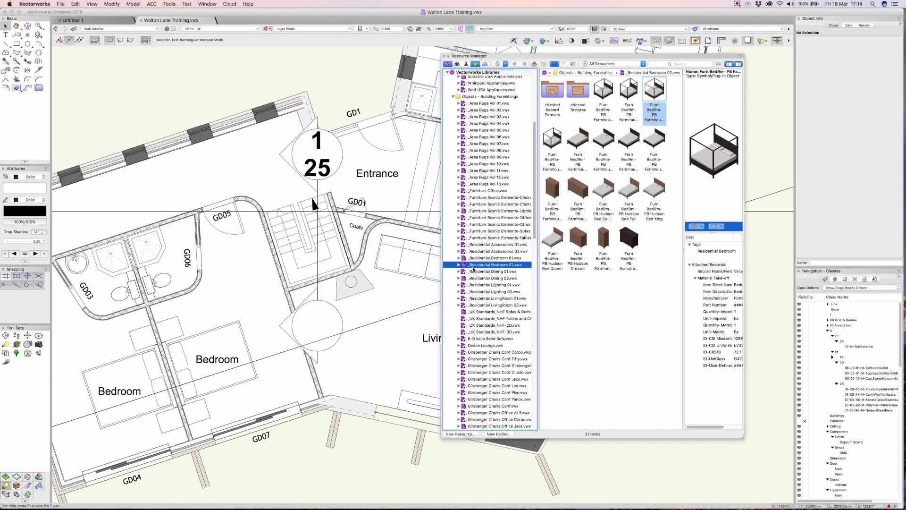
{"action": "left_click", "coordinate": [485, 259]}
{"action": "left_click", "coordinate": [484, 252]}
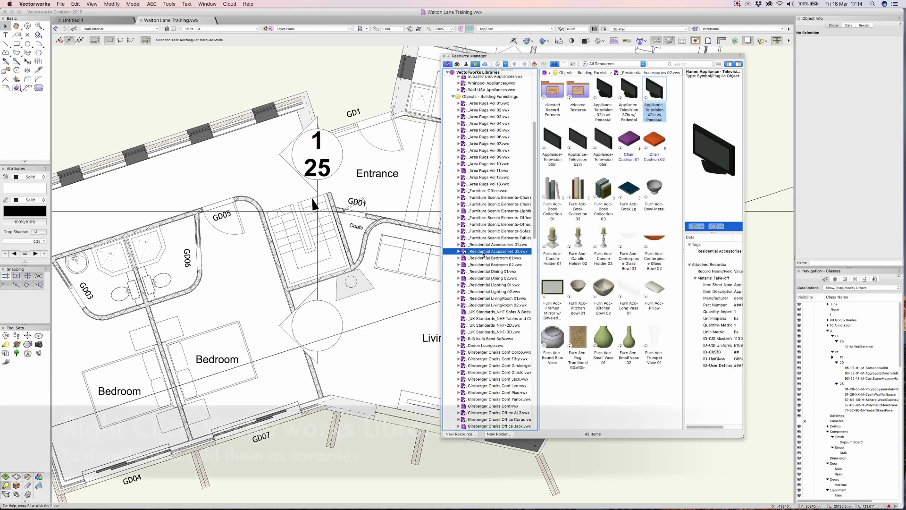
{"action": "right_click", "coordinate": [483, 252]}
Download and install the 4.3 MB _Residential Accessories 02 library, then view _Residential Accessories 01
{"action": "left_click", "coordinate": [512, 255]}
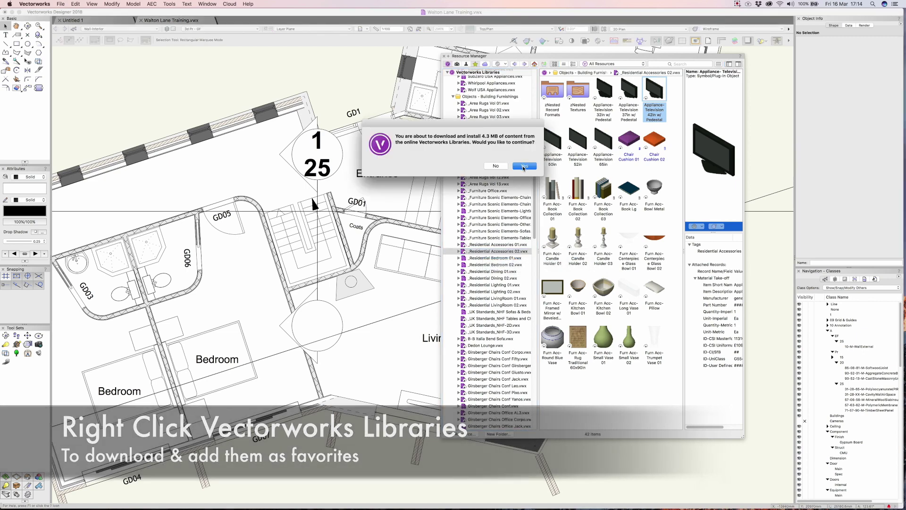
{"action": "left_click", "coordinate": [524, 166]}
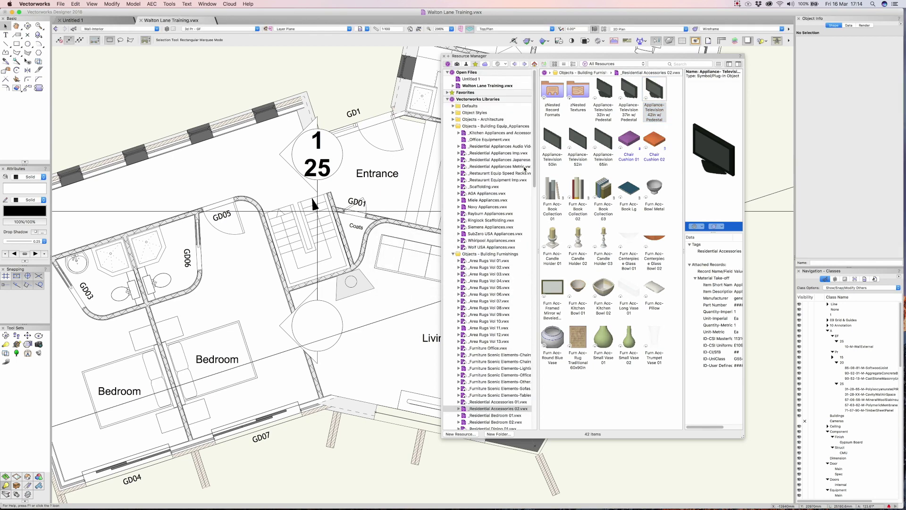
{"action": "left_click", "coordinate": [464, 408]}
{"action": "scroll", "coordinate": [475, 378], "scroll_direction": "down", "scroll_amount": 3}
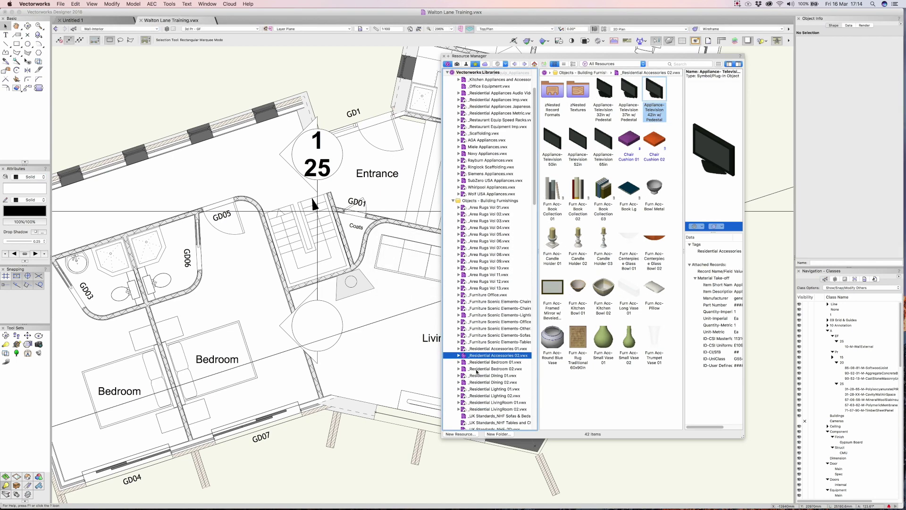
{"action": "left_click", "coordinate": [464, 348]}
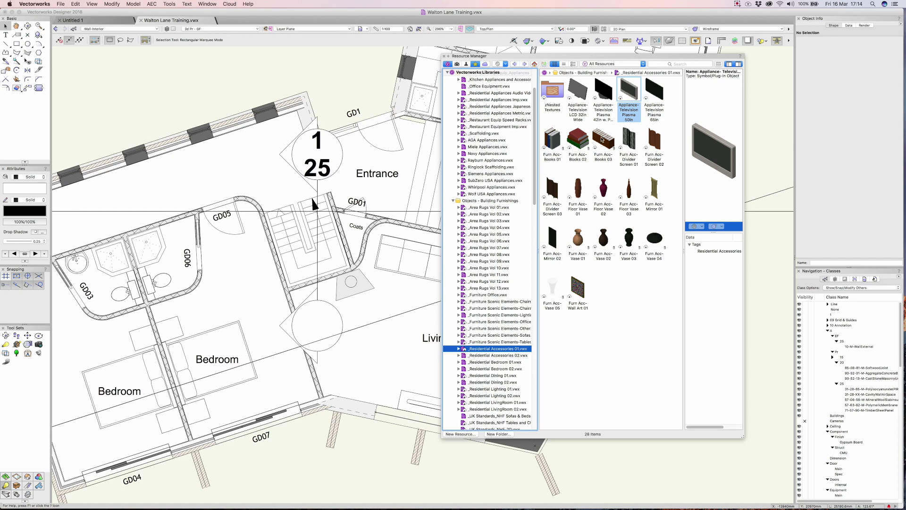
Place the Furn Acc-Books 03 symbol in the plan and show the Residential Accessories 02 library
{"action": "double_click", "coordinate": [602, 140]}
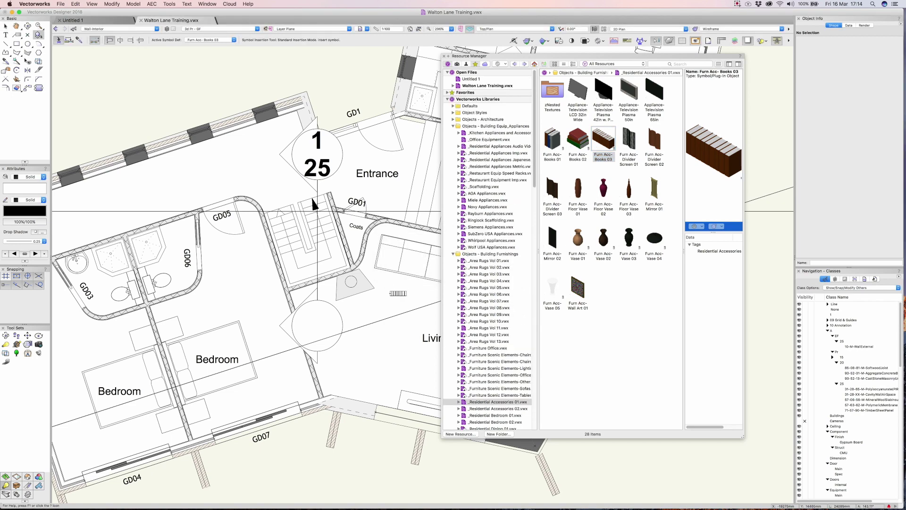
{"action": "left_click", "coordinate": [398, 293]}
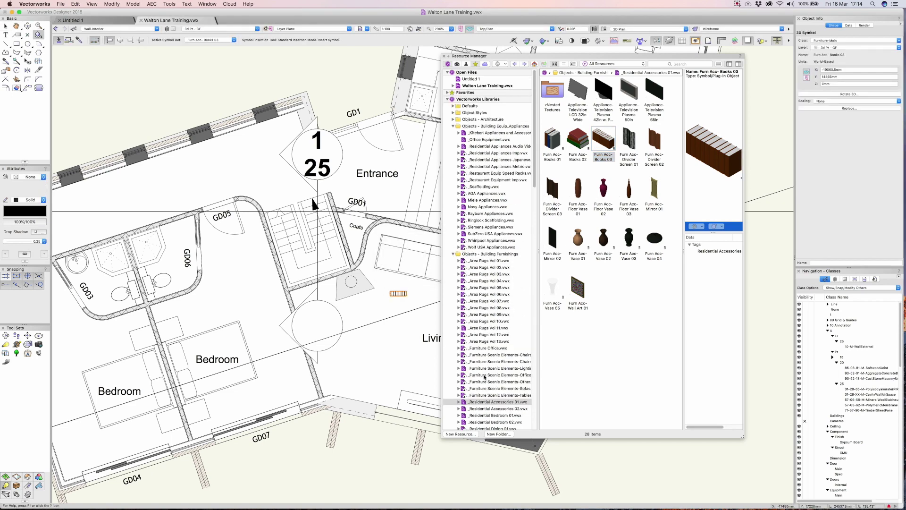
{"action": "left_click", "coordinate": [481, 409]}
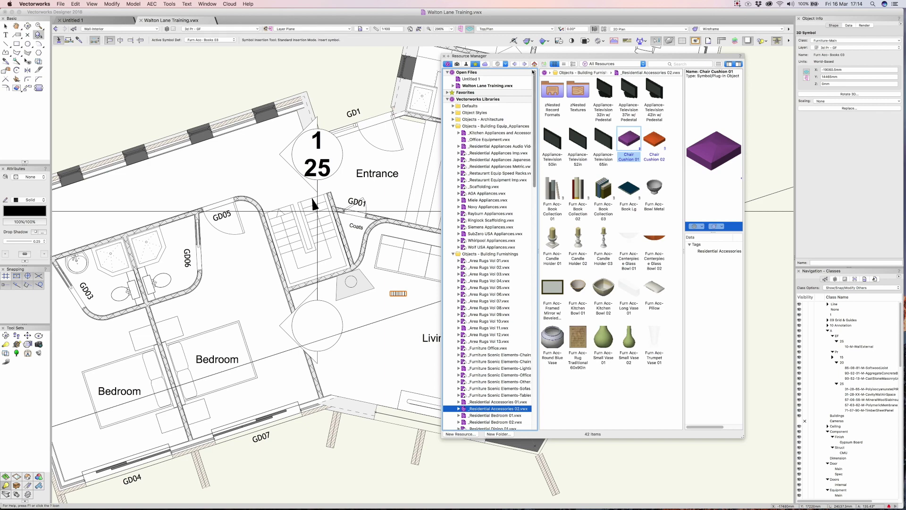
{"action": "left_click_drag", "start_coordinate": [500, 56], "coordinate": [590, 47]}
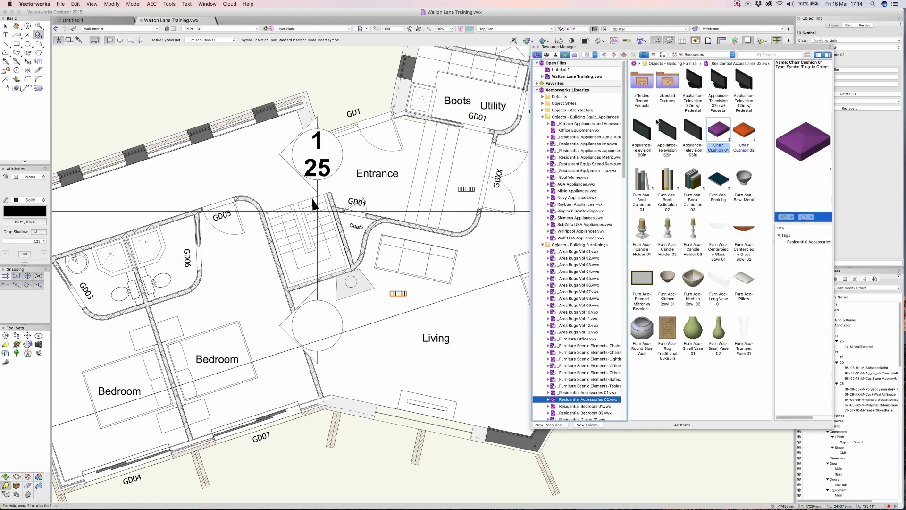
Place Appliance-Television 65in in the Living room and delete the old plasma TV
{"action": "double_click", "coordinate": [693, 133]}
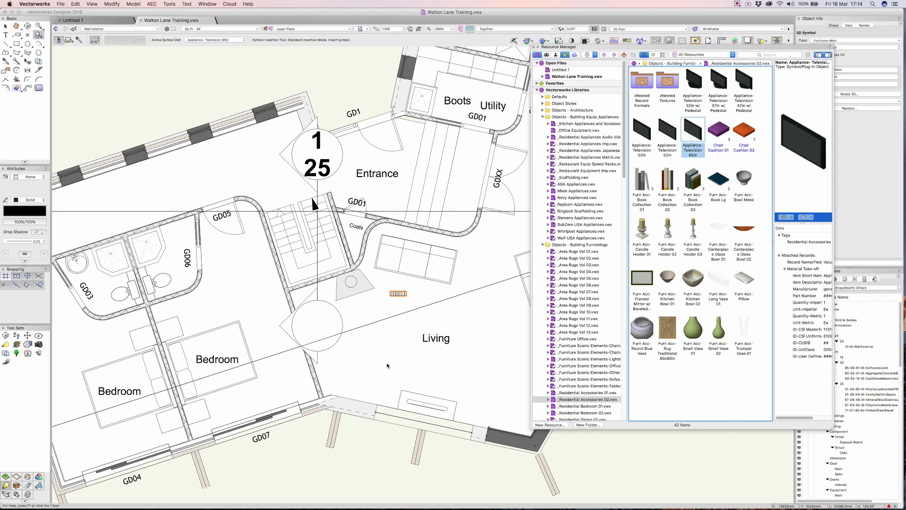
{"action": "left_click_drag", "start_coordinate": [693, 133], "coordinate": [402, 354]}
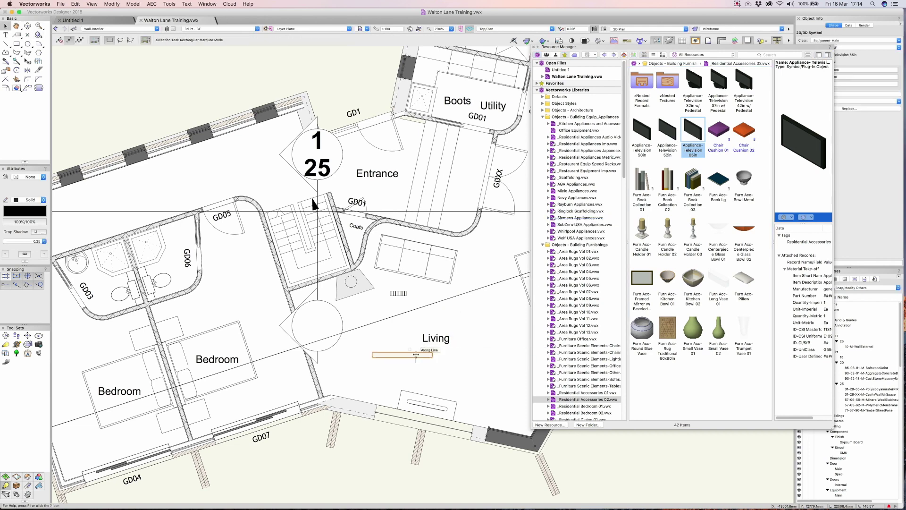
{"action": "left_click", "coordinate": [420, 402]}
{"action": "key", "text": "Delete"}
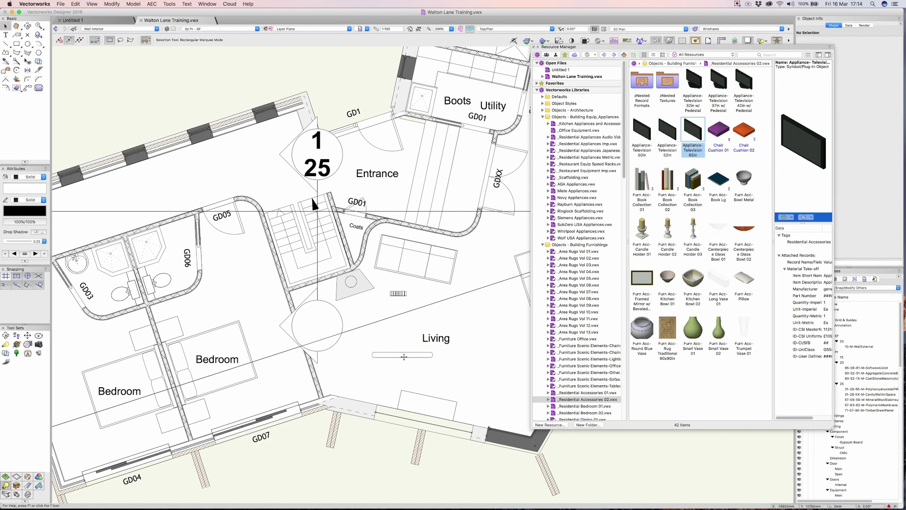
Move the 65in TV down toward the Living room wall and close the Resource Manager
{"action": "left_click_drag", "start_coordinate": [402, 355], "coordinate": [430, 397]}
{"action": "key", "text": "c"}
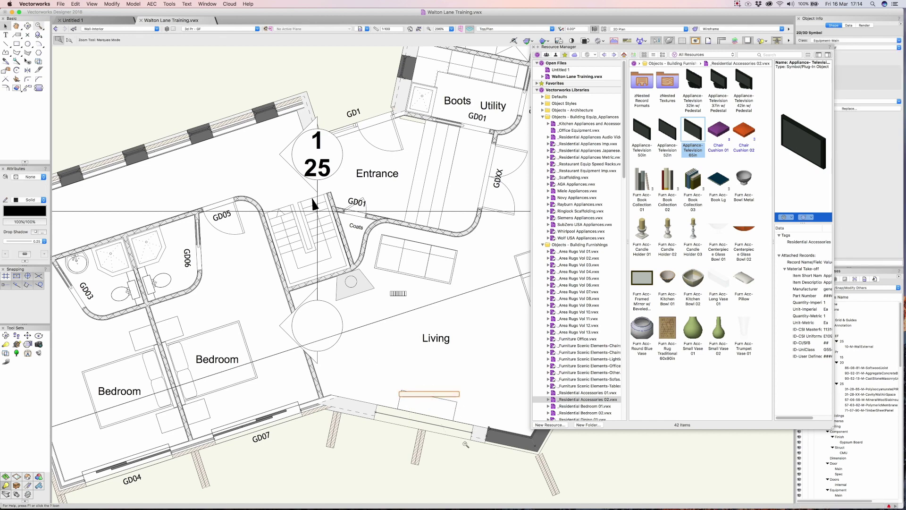
{"action": "scroll", "coordinate": [431, 396], "scroll_direction": "up", "scroll_amount": 5}
{"action": "key", "text": "x"}
{"action": "left_click_drag", "start_coordinate": [447, 198], "coordinate": [455, 227]}
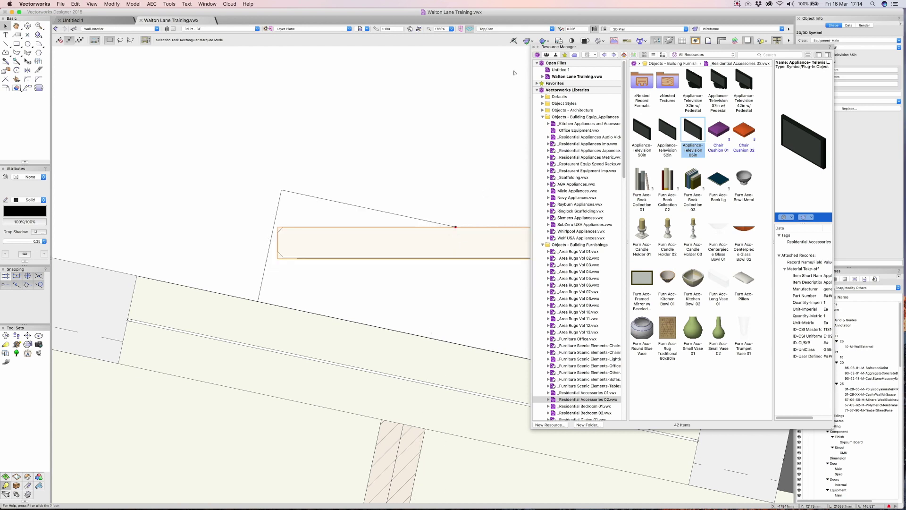
{"action": "left_click", "coordinate": [534, 46]}
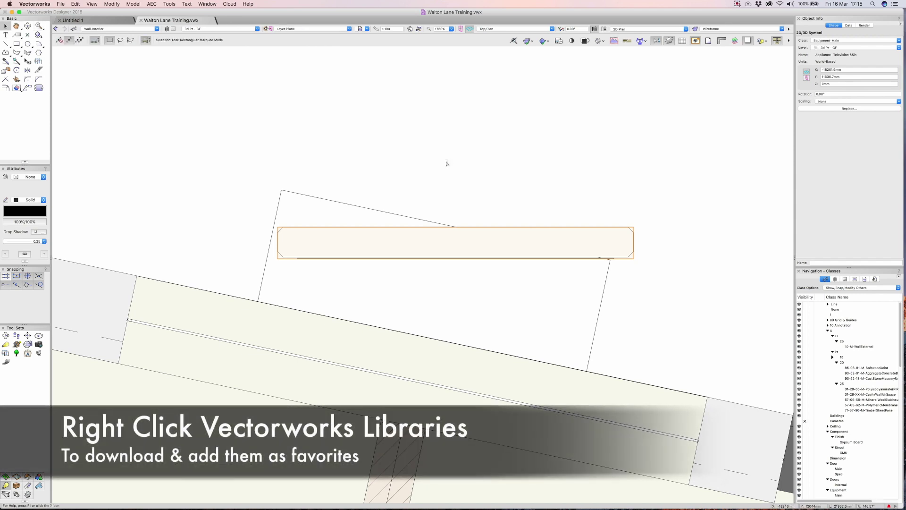
{"action": "left_click", "coordinate": [51, 61]}
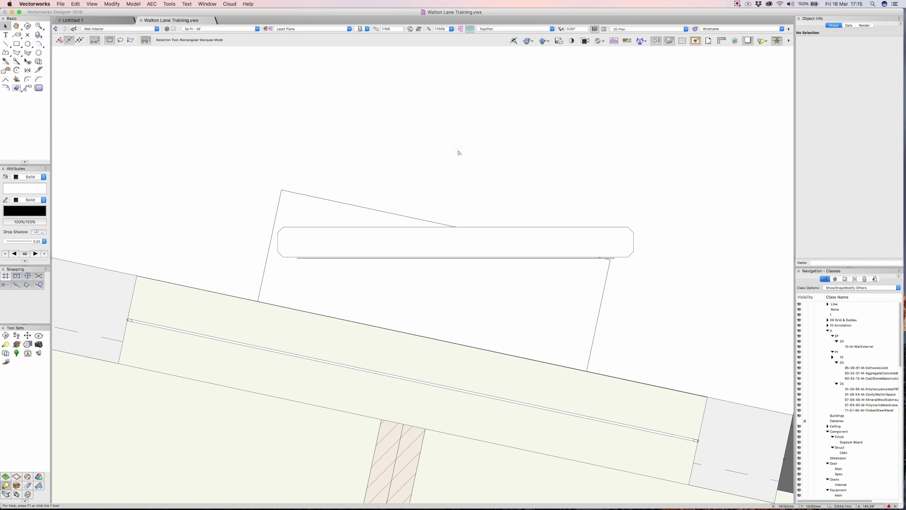
{"action": "left_click", "coordinate": [462, 240]}
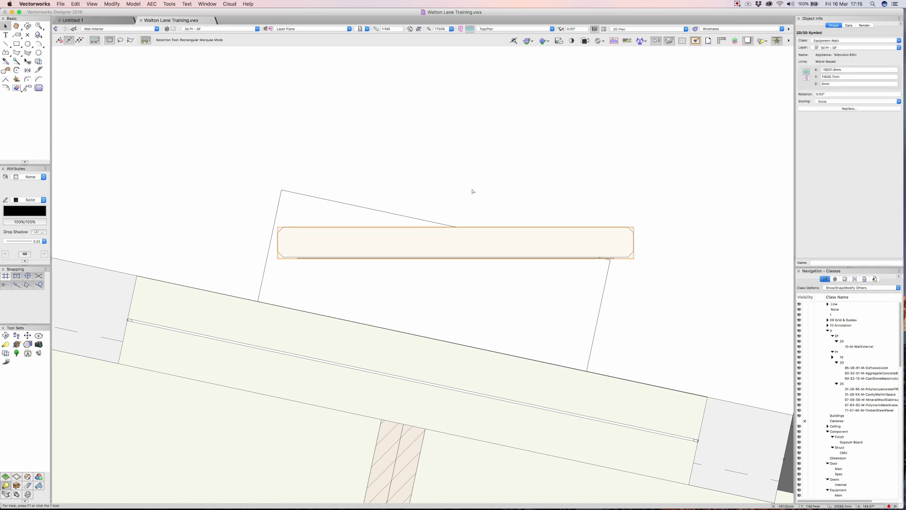
Rotate the TV to -12°, turn it two quarter turns, and set it against the lower wall
{"action": "key", "text": "super+alt+r"}
{"action": "left_click", "coordinate": [455, 227]}
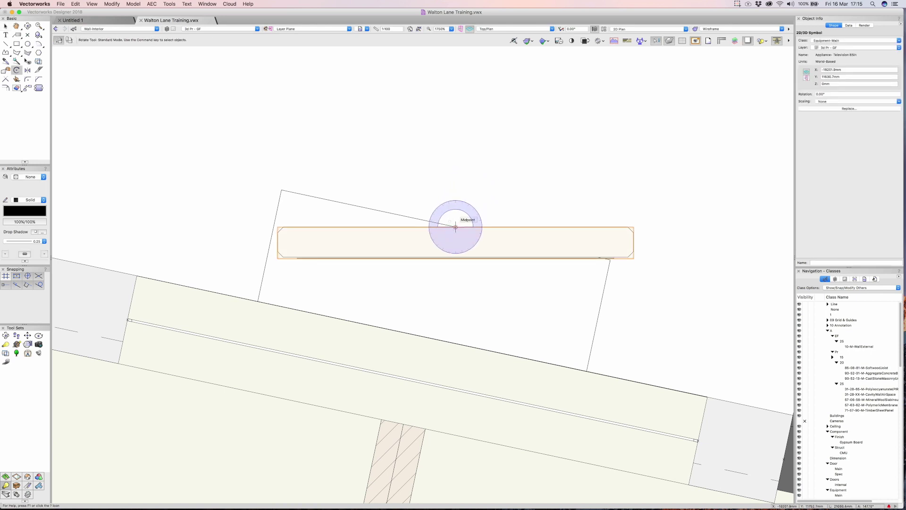
{"action": "left_click", "coordinate": [541, 227]}
{"action": "left_click", "coordinate": [612, 260]}
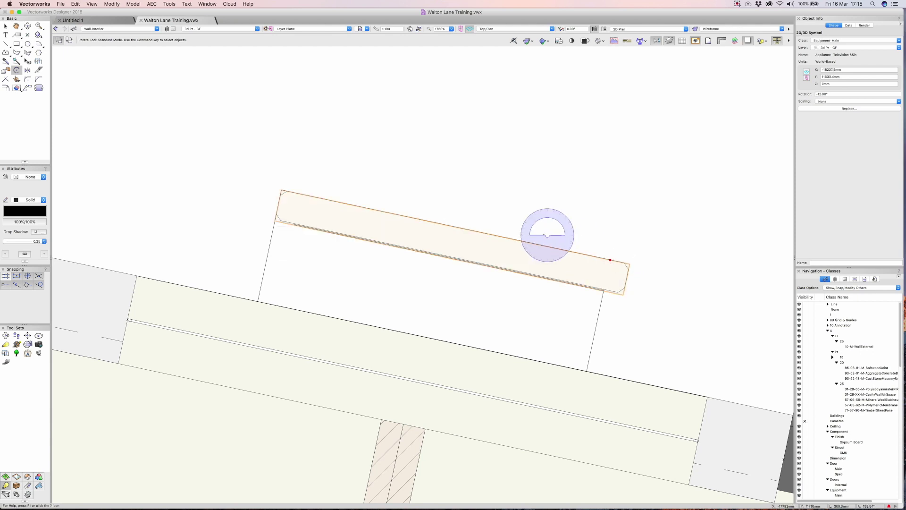
{"action": "key", "text": "x"}
{"action": "key", "text": "super+l"}
{"action": "key", "text": "super+l"}
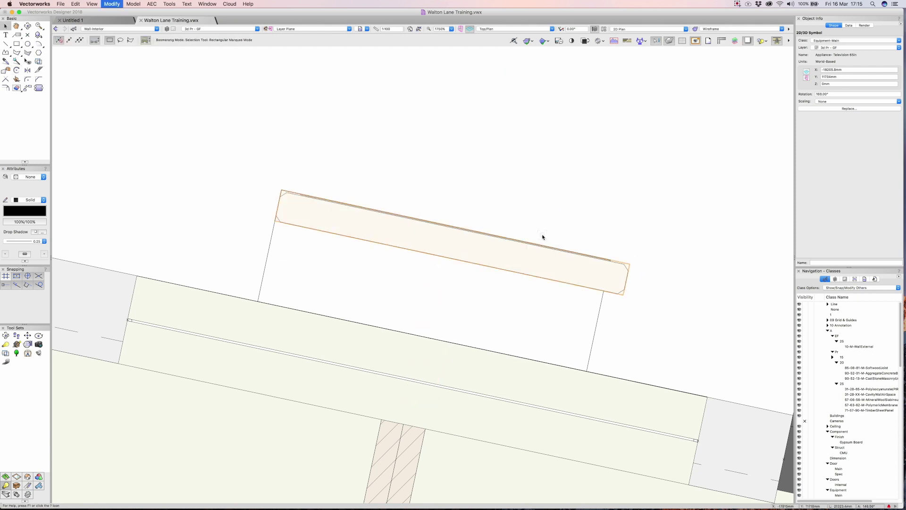
{"action": "left_click_drag", "start_coordinate": [465, 252], "coordinate": [443, 290]}
{"action": "scroll", "coordinate": [453, 293], "scroll_direction": "down", "scroll_amount": 3}
{"action": "scroll", "coordinate": [453, 293], "scroll_direction": "down", "scroll_amount": 2}
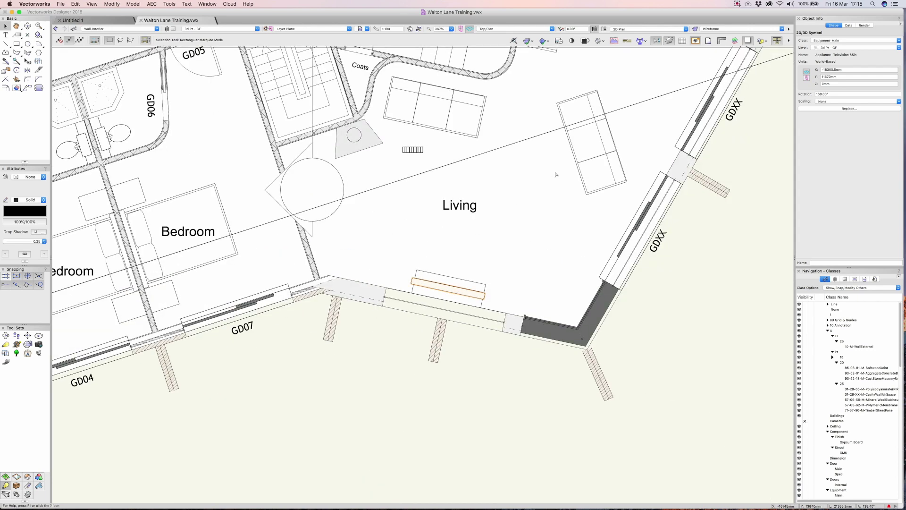
Rotate the right couch to 150° and move it into the middle of the Living room
{"action": "left_click", "coordinate": [574, 153]}
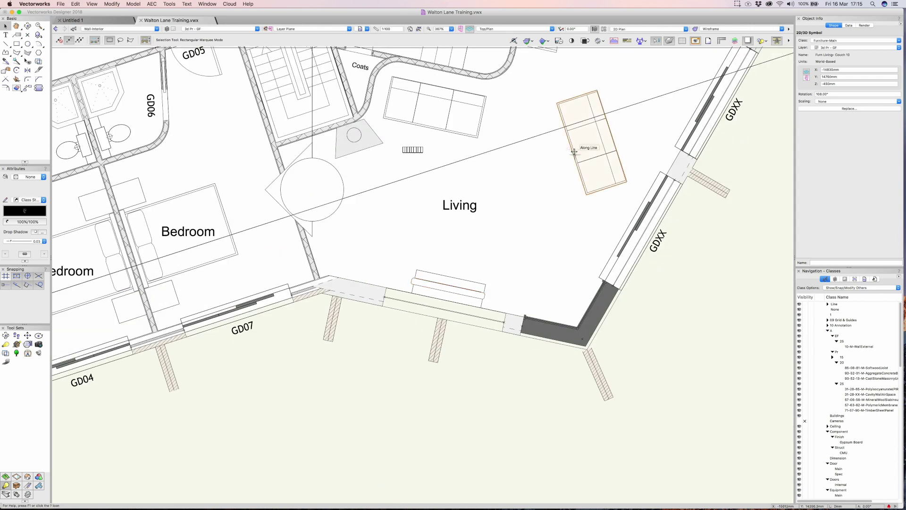
{"action": "key", "text": "super+alt+r"}
{"action": "left_click", "coordinate": [557, 103]}
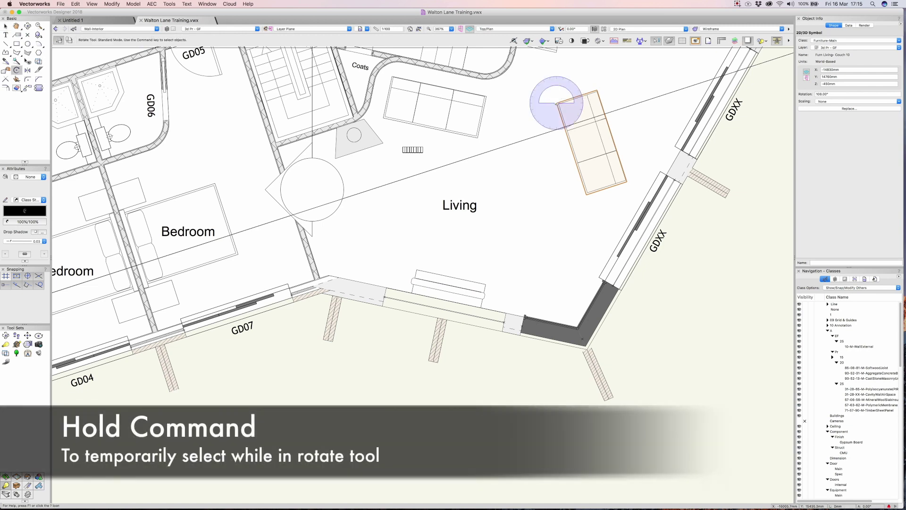
{"action": "left_click", "coordinate": [586, 195]}
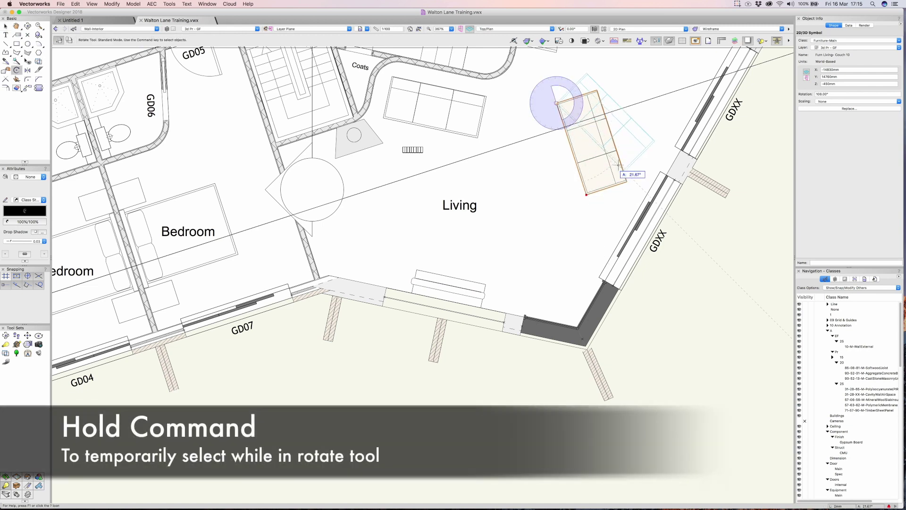
{"action": "left_click", "coordinate": [636, 146]}
{"action": "key", "text": "super"}
{"action": "left_click_drag", "start_coordinate": [611, 96], "coordinate": [538, 172]}
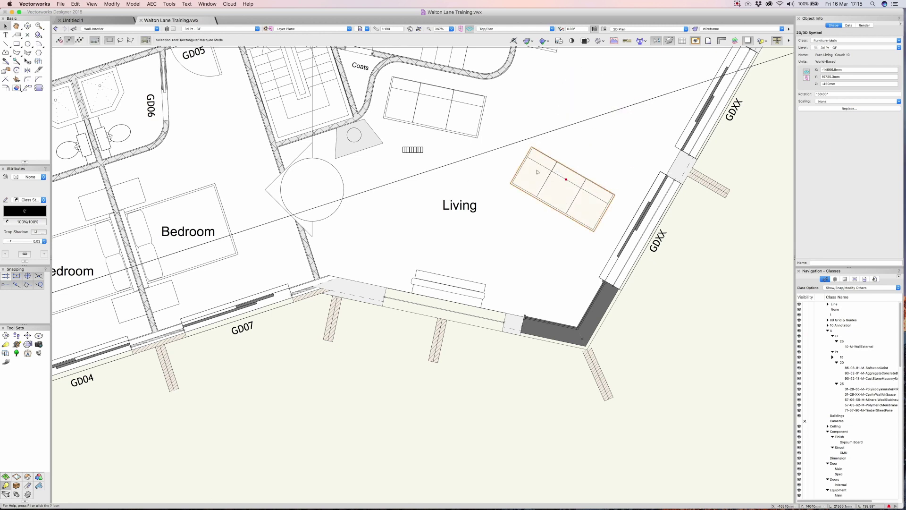
Rotate the upper couch to follow the angled walls
{"action": "left_click", "coordinate": [481, 114]}
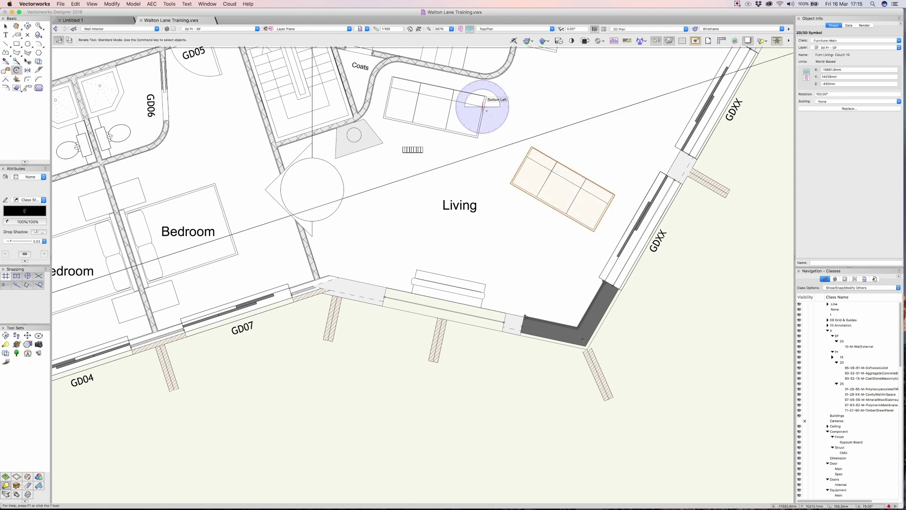
{"action": "left_click", "coordinate": [482, 110], "text": "super"}
{"action": "left_click", "coordinate": [483, 109]}
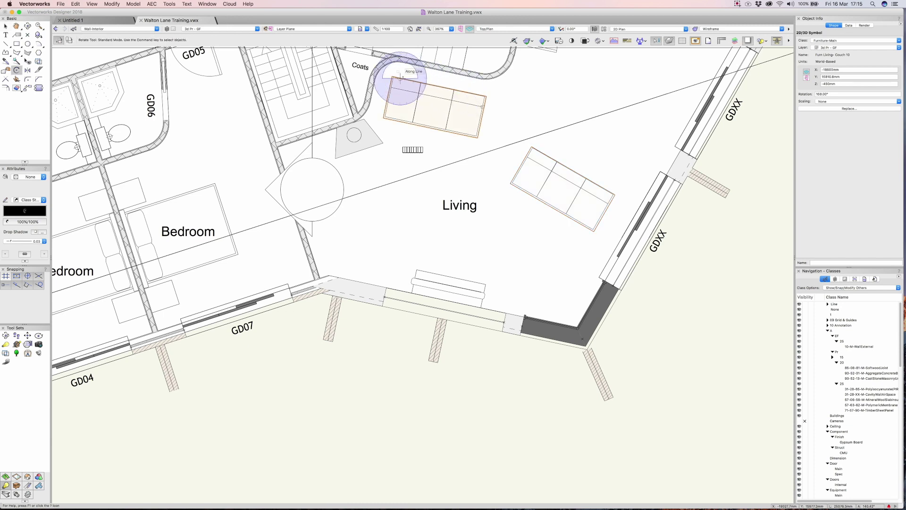
{"action": "left_click", "coordinate": [488, 97]}
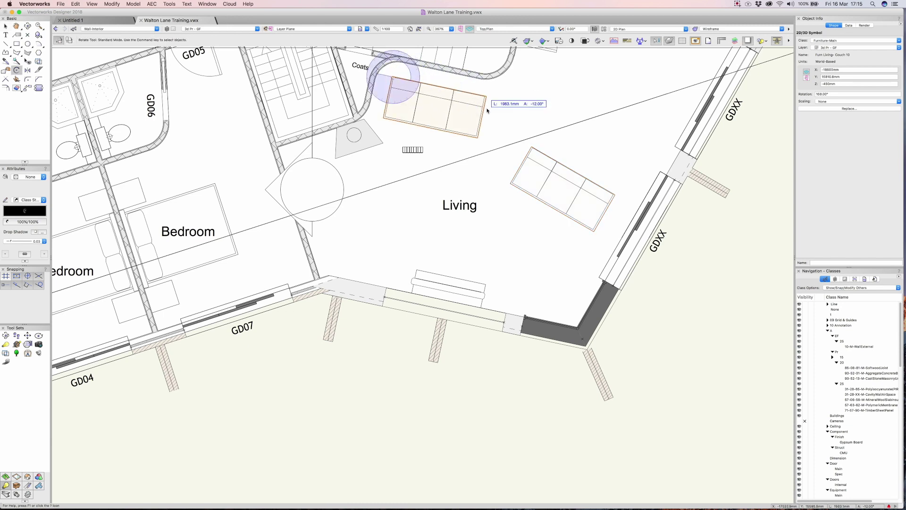
{"action": "left_click", "coordinate": [477, 158]}
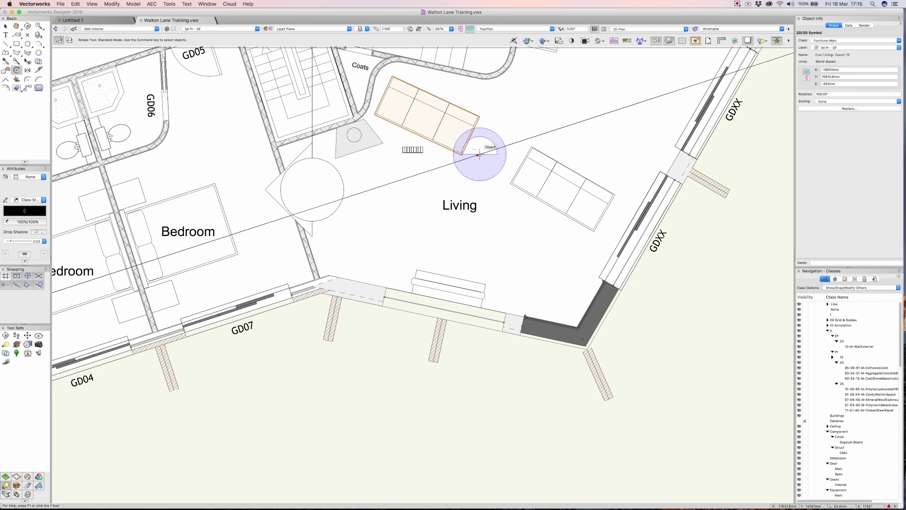
Move Books 03 onto the lower wall and rotate it to align with the wall
{"action": "key", "text": "x"}
{"action": "left_click_drag", "start_coordinate": [412, 149], "coordinate": [352, 279]}
{"action": "key", "text": "r"}
{"action": "left_click", "coordinate": [351, 278]}
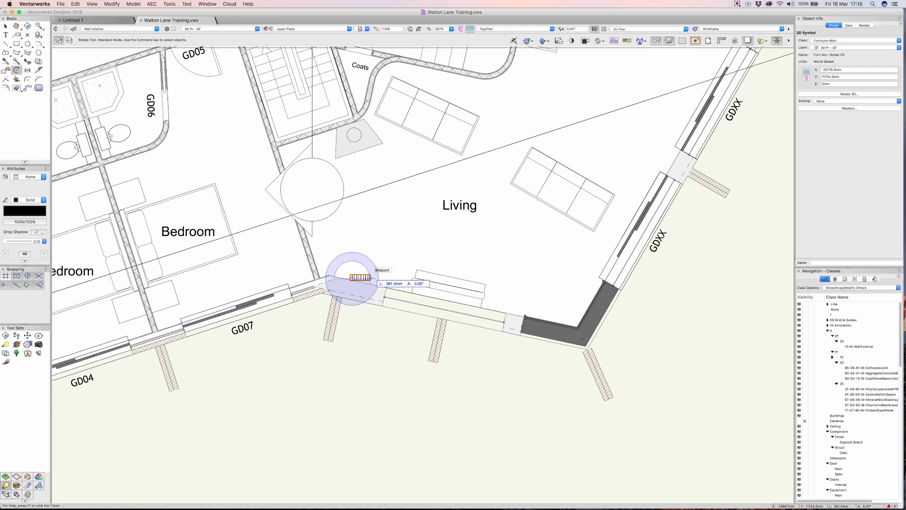
{"action": "left_click", "coordinate": [373, 283]}
{"action": "key", "text": "x"}
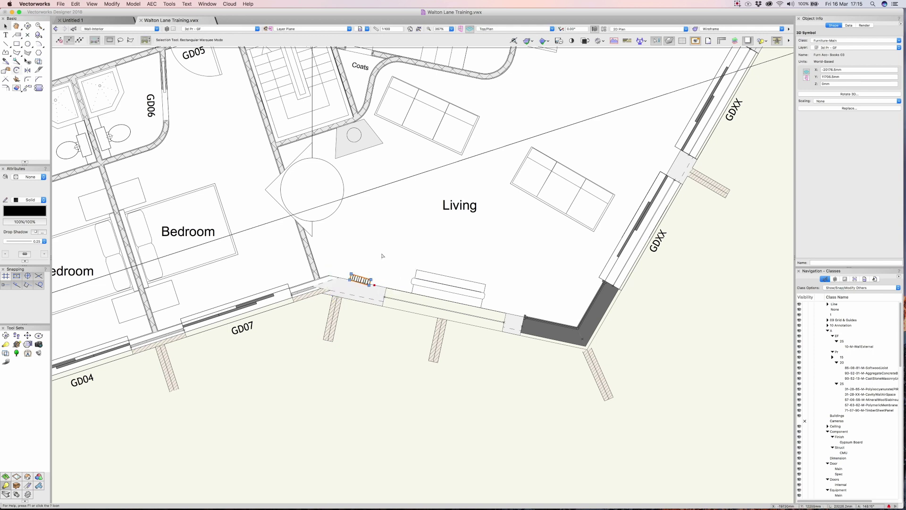
{"action": "key", "text": "super+r"}
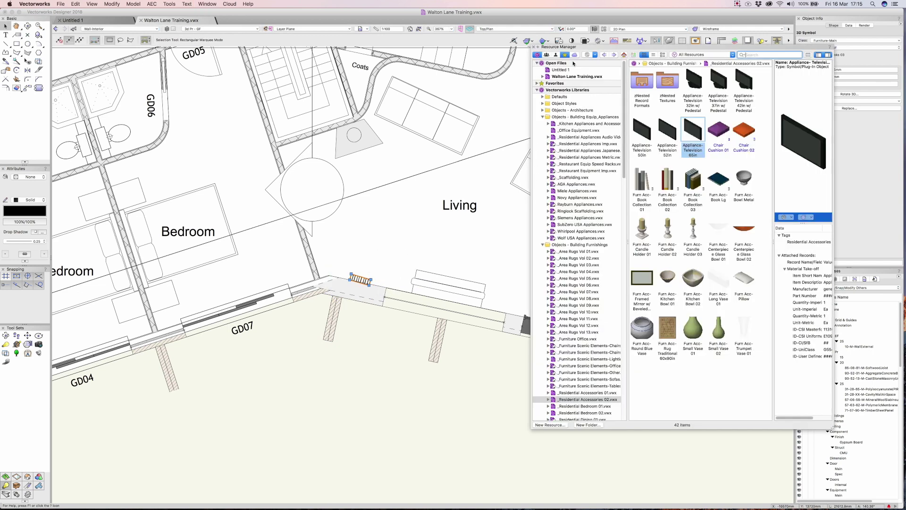
{"action": "left_click_drag", "start_coordinate": [574, 48], "coordinate": [486, 67]}
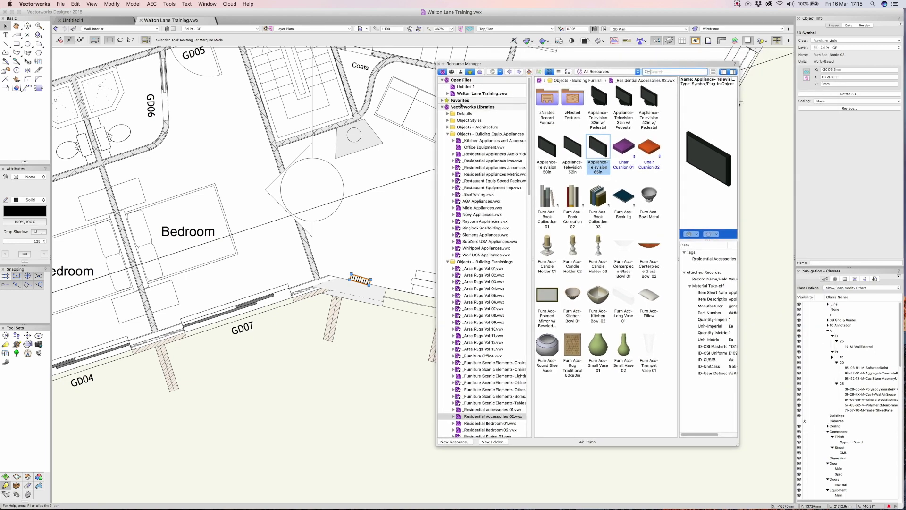
{"action": "left_click", "coordinate": [447, 134]}
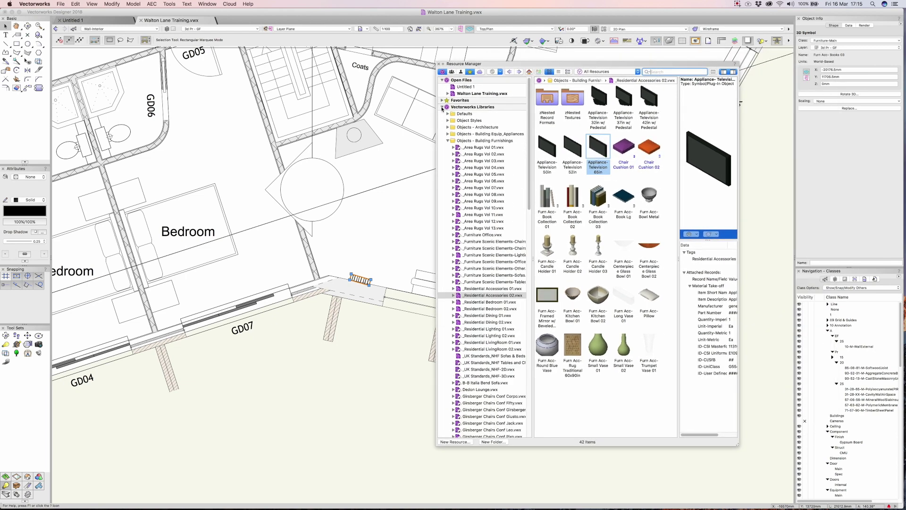
{"action": "left_click", "coordinate": [442, 108]}
{"action": "left_click", "coordinate": [442, 107]}
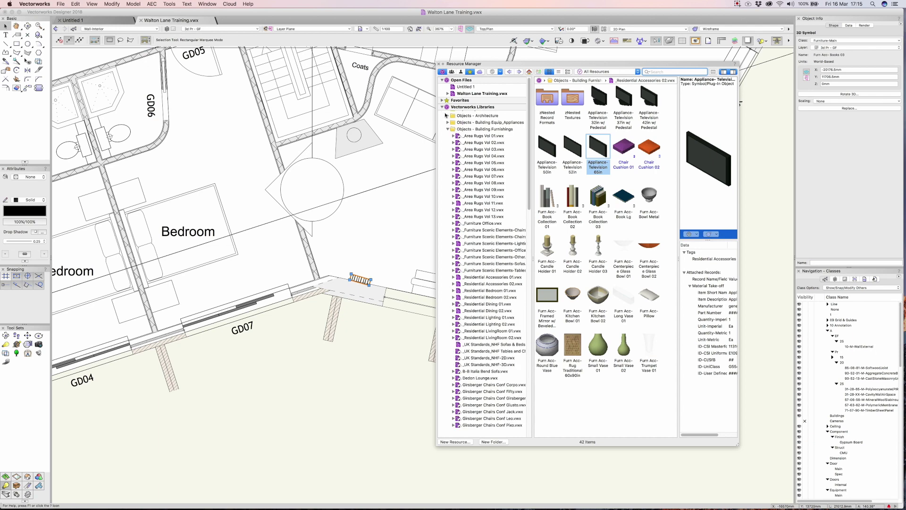
{"action": "scroll", "coordinate": [494, 321], "scroll_direction": "down", "scroll_amount": 5}
{"action": "scroll", "coordinate": [495, 321], "scroll_direction": "up", "scroll_amount": 8}
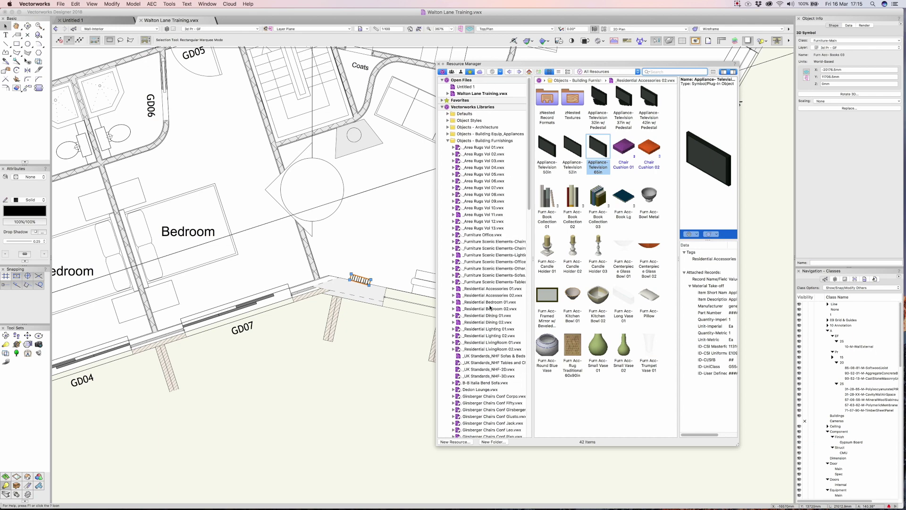
{"action": "left_click", "coordinate": [447, 141]}
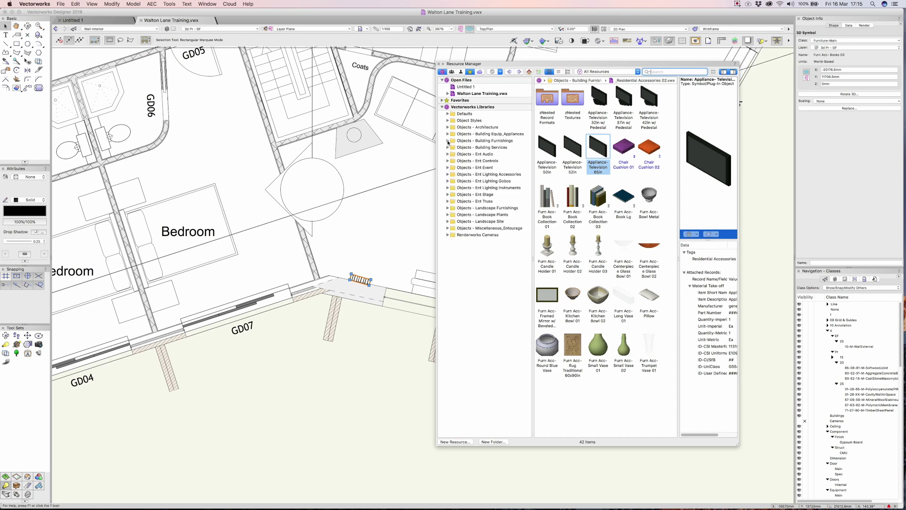
{"action": "left_click_drag", "start_coordinate": [519, 63], "coordinate": [412, 71]}
{"action": "left_click_drag", "start_coordinate": [631, 451], "coordinate": [704, 429]}
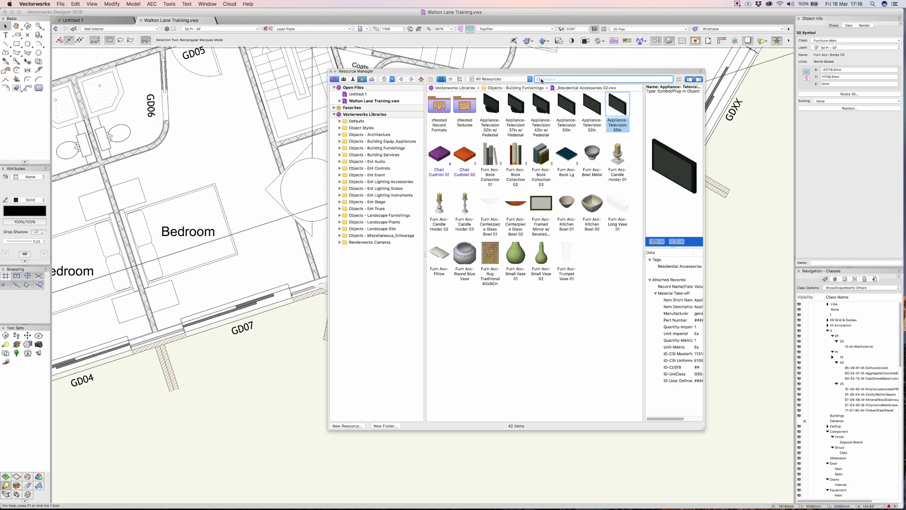
{"action": "left_click", "coordinate": [540, 80]}
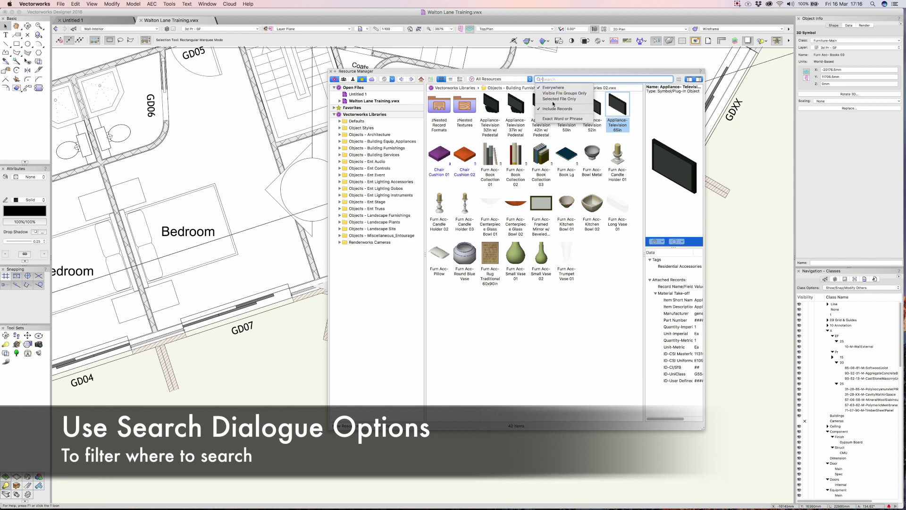
Search the Resource Manager for 'chair', enlarge it, and browse the 718 results
{"action": "left_click", "coordinate": [530, 74]}
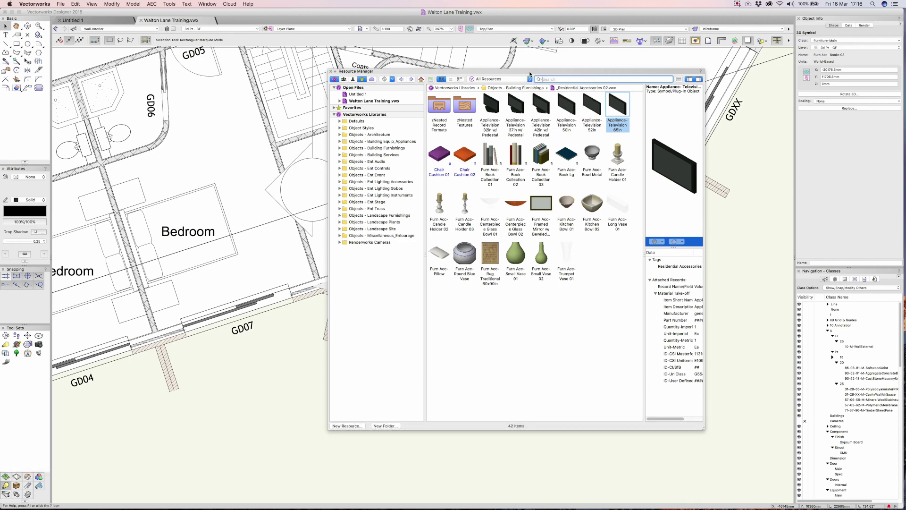
{"action": "type", "text": "chai"}
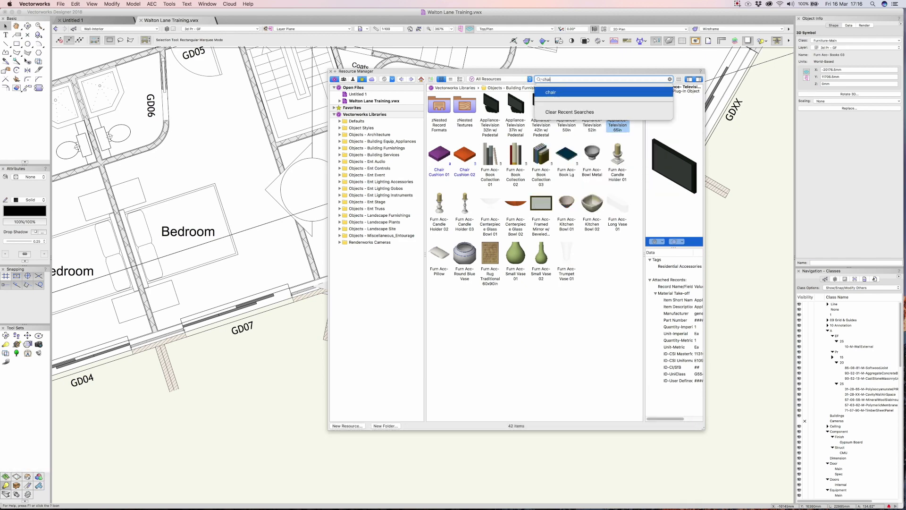
{"action": "type", "text": "r"}
{"action": "left_click_drag", "start_coordinate": [703, 429], "coordinate": [759, 461]}
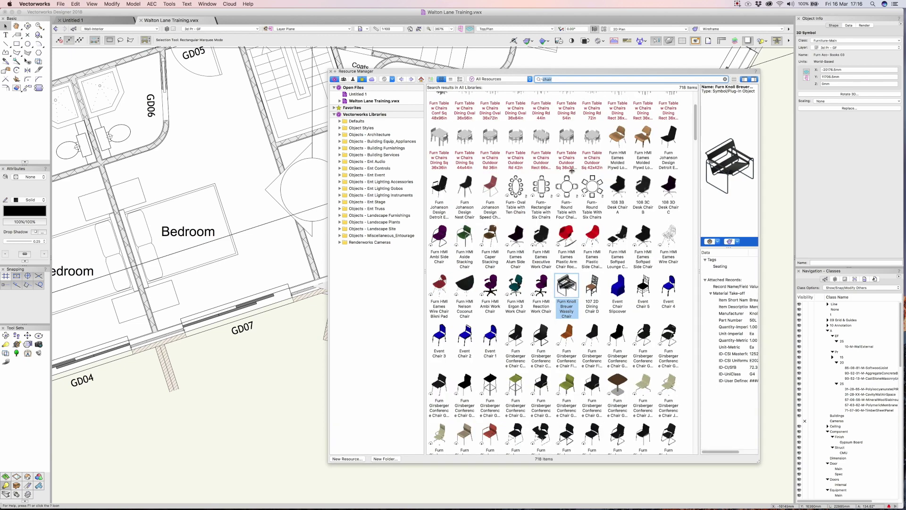
{"action": "scroll", "coordinate": [569, 176], "scroll_direction": "down", "scroll_amount": 5}
{"action": "scroll", "coordinate": [565, 180], "scroll_direction": "down", "scroll_amount": 1}
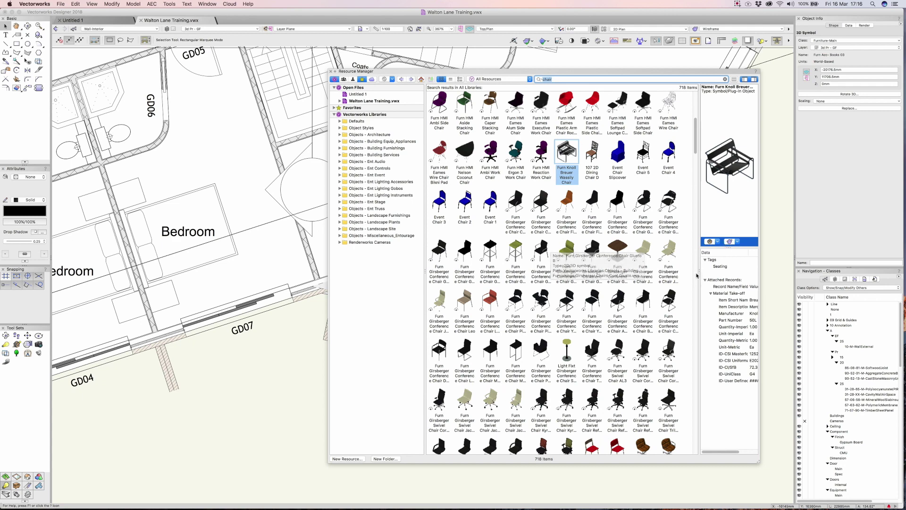
{"action": "left_click_drag", "start_coordinate": [696, 271], "coordinate": [671, 271]}
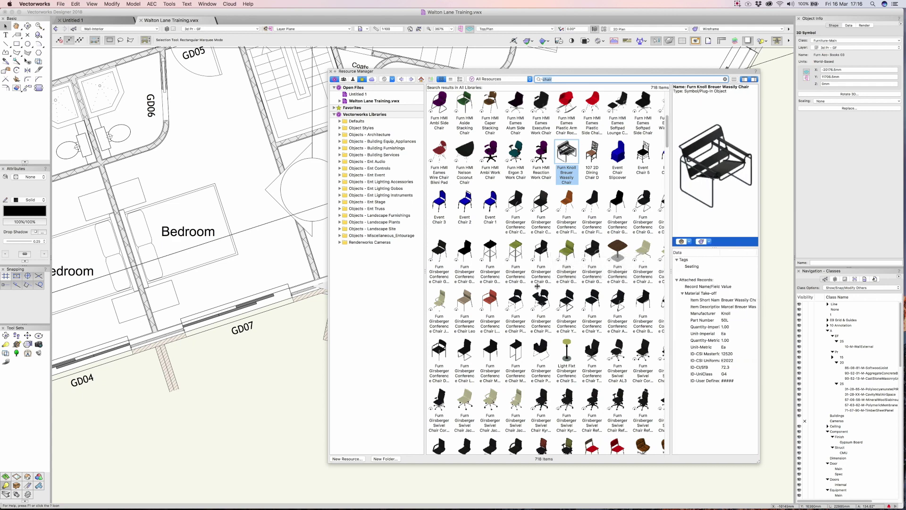
Preview the Girsberger Conference Chair, check its records, and follow its Girsberger tag link
{"action": "left_click", "coordinate": [539, 243]}
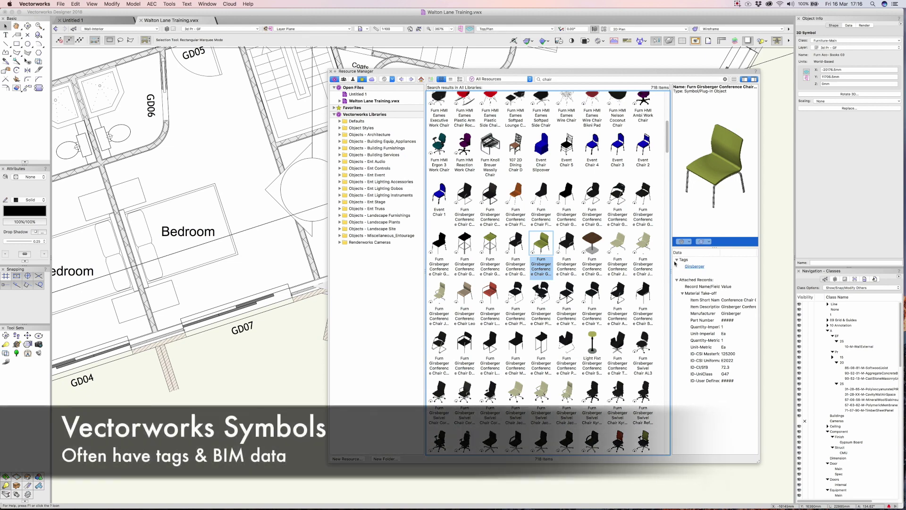
{"action": "left_click", "coordinate": [678, 281]}
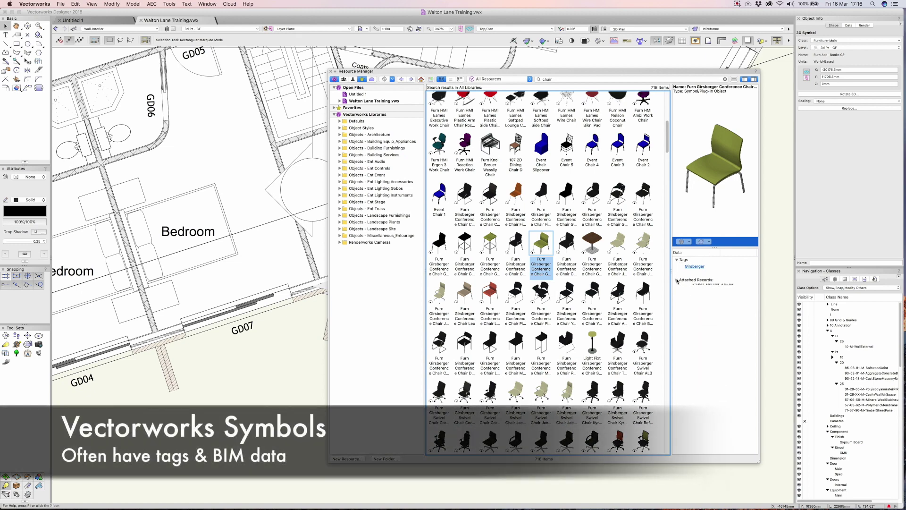
{"action": "left_click", "coordinate": [678, 280]}
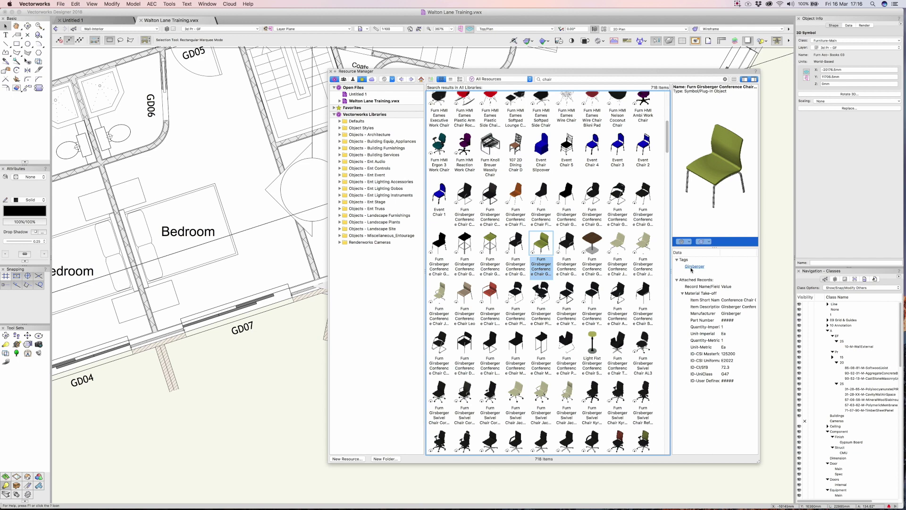
{"action": "mouse_move", "coordinate": [699, 270]}
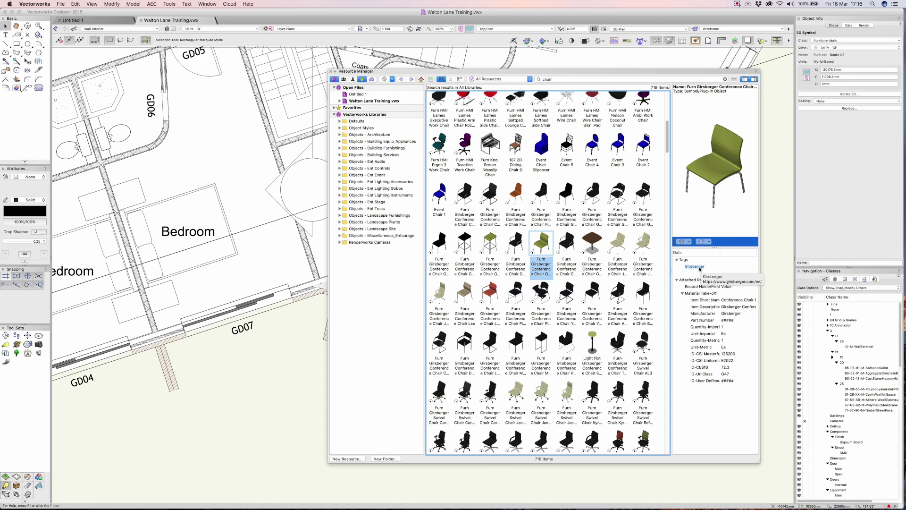
{"action": "left_click", "coordinate": [699, 268]}
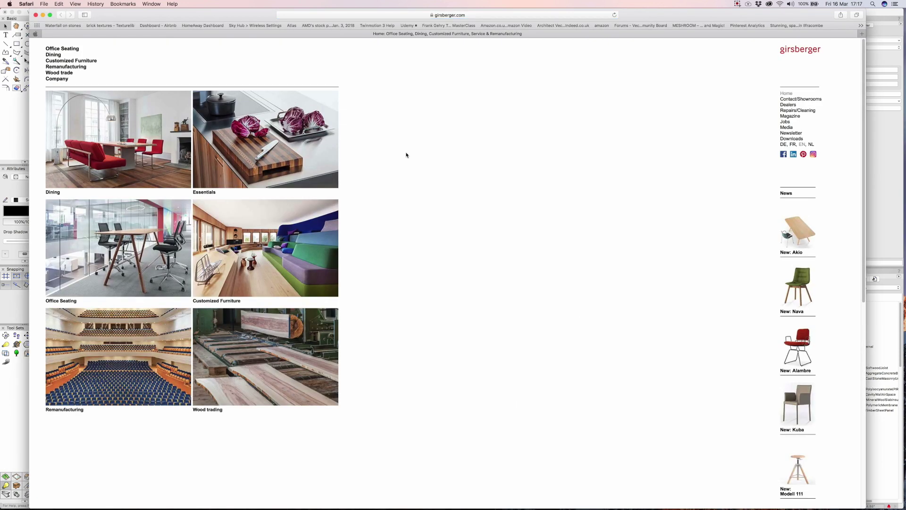
Back in Vectorworks, place a rotated Girsberger Conference Chair in the plan
{"action": "mouse_move", "coordinate": [286, 496]}
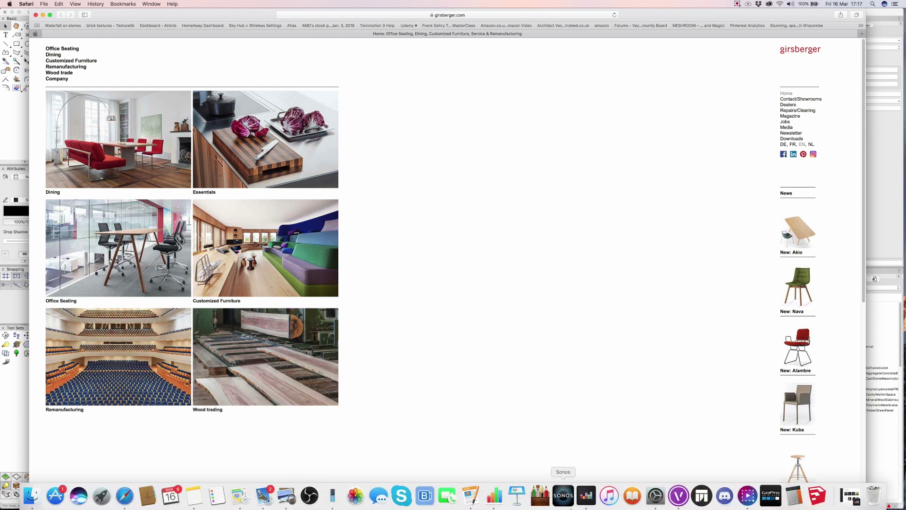
{"action": "left_click", "coordinate": [678, 496]}
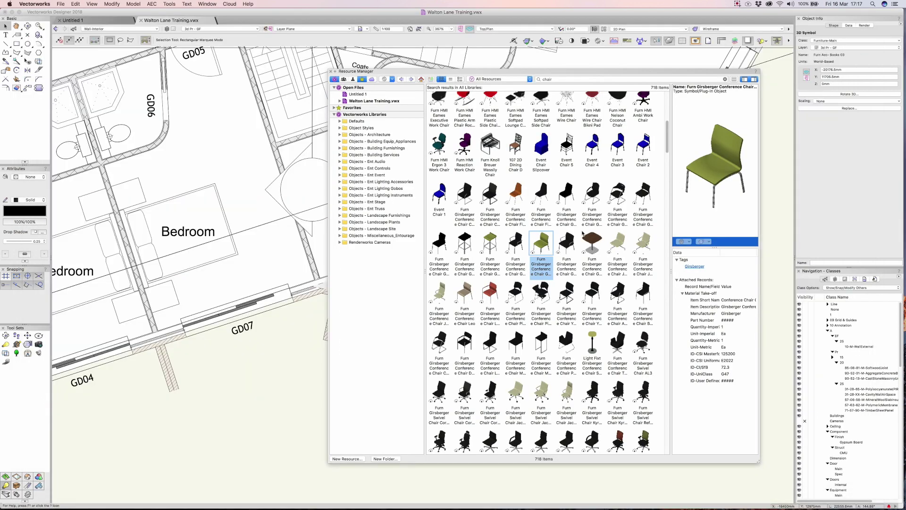
{"action": "left_click_drag", "start_coordinate": [481, 71], "coordinate": [276, 99]}
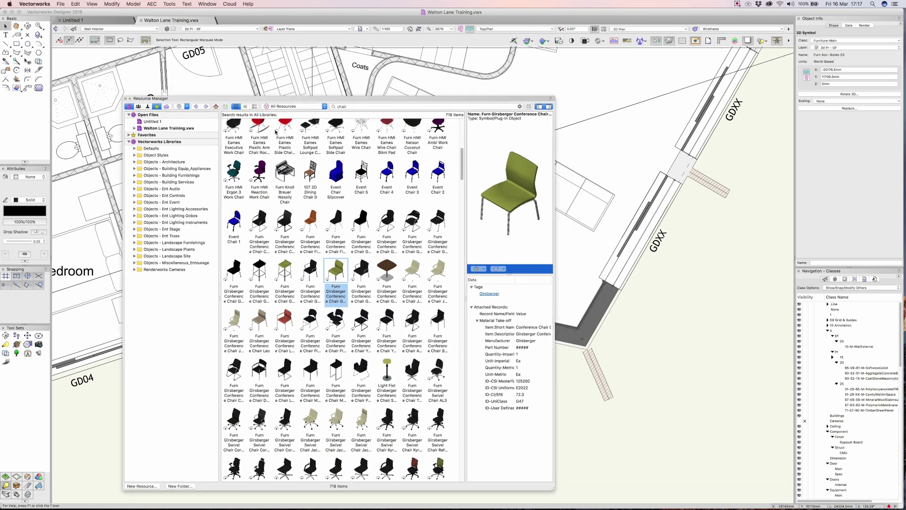
{"action": "double_click", "coordinate": [338, 267]}
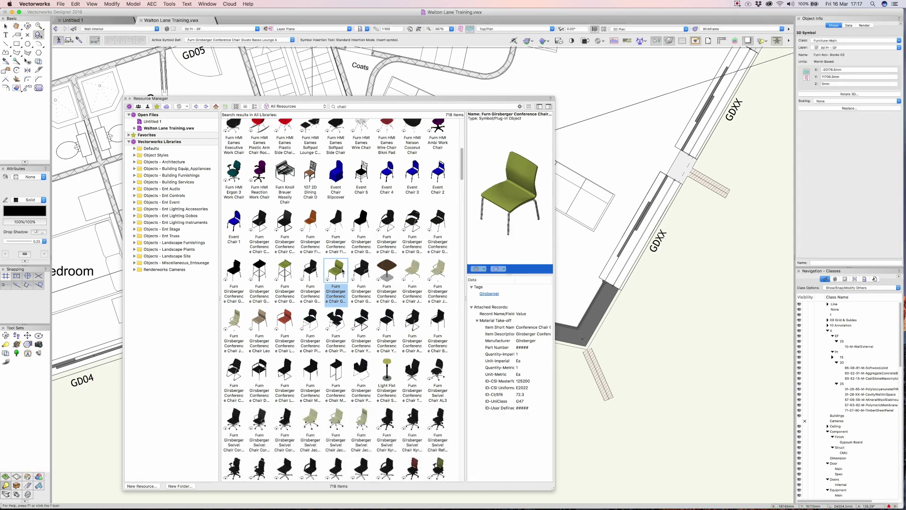
{"action": "left_click", "coordinate": [594, 96]}
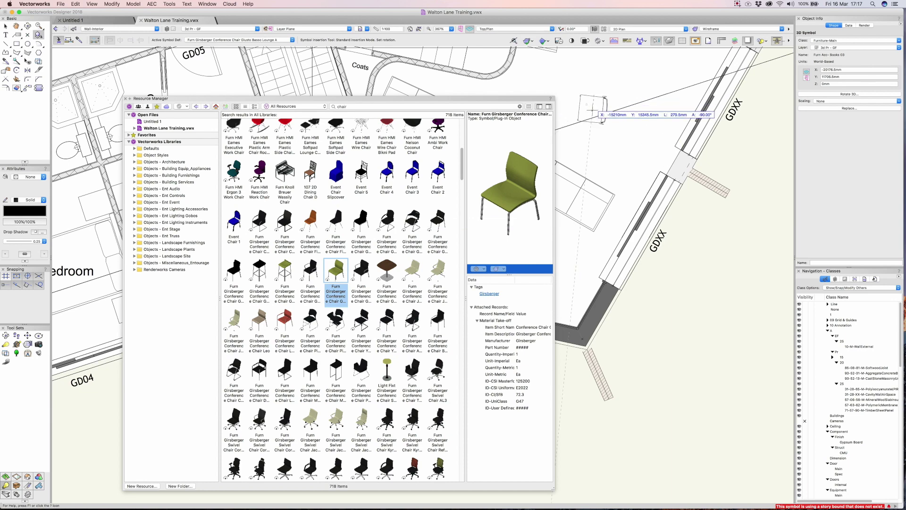
{"action": "left_click", "coordinate": [590, 124]}
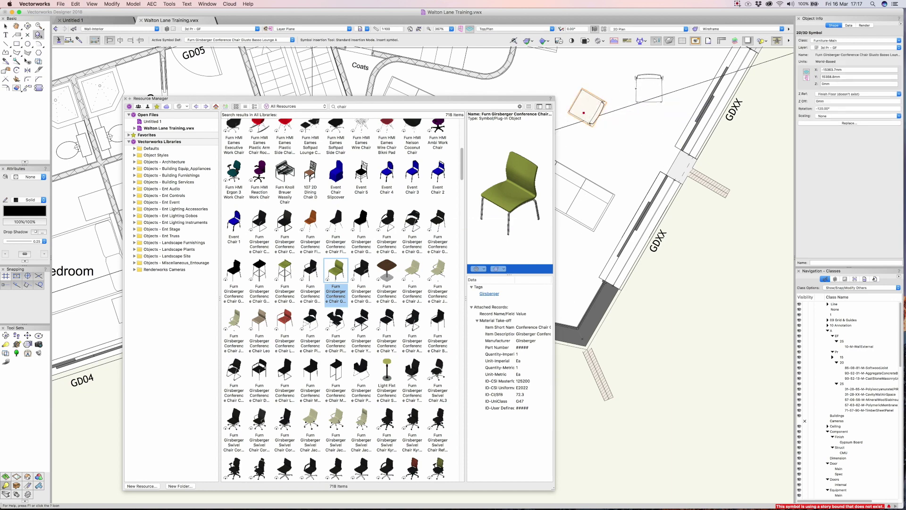
Move the chair into the Living room's lower-right corner and close the Resource Manager
{"action": "left_click_drag", "start_coordinate": [606, 117], "coordinate": [649, 194]}
{"action": "key", "text": "x"}
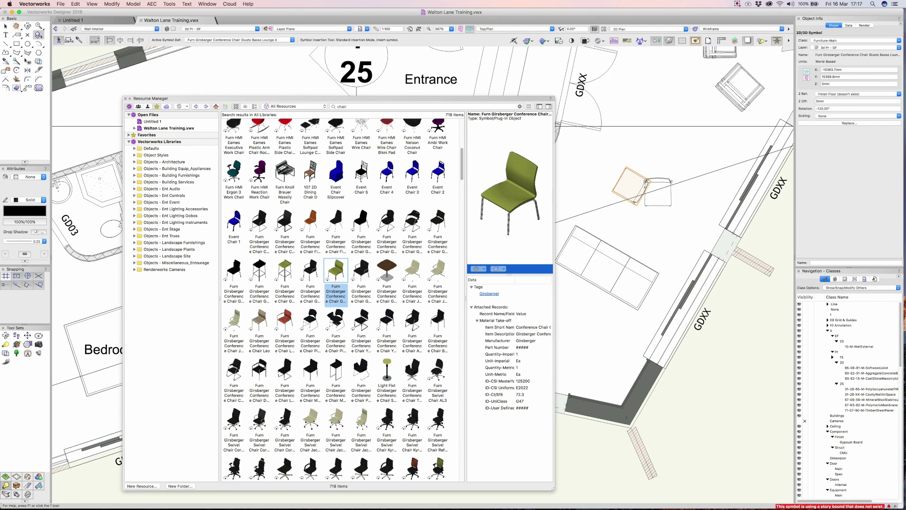
{"action": "left_click_drag", "start_coordinate": [646, 188], "coordinate": [634, 367]}
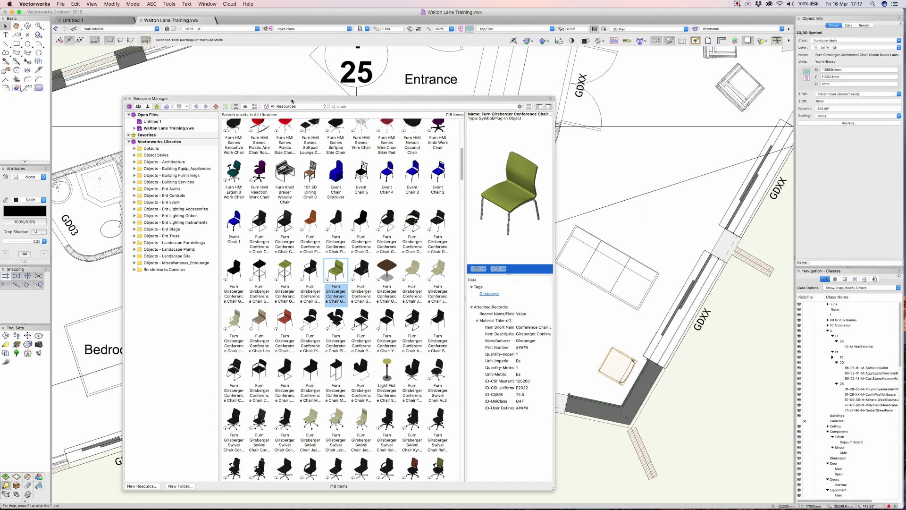
{"action": "mouse_move", "coordinate": [292, 101]}
{"action": "left_mouse_down"}
{"action": "mouse_move", "coordinate": [334, 83]}
{"action": "mouse_move", "coordinate": [415, 77]}
{"action": "left_mouse_up"}
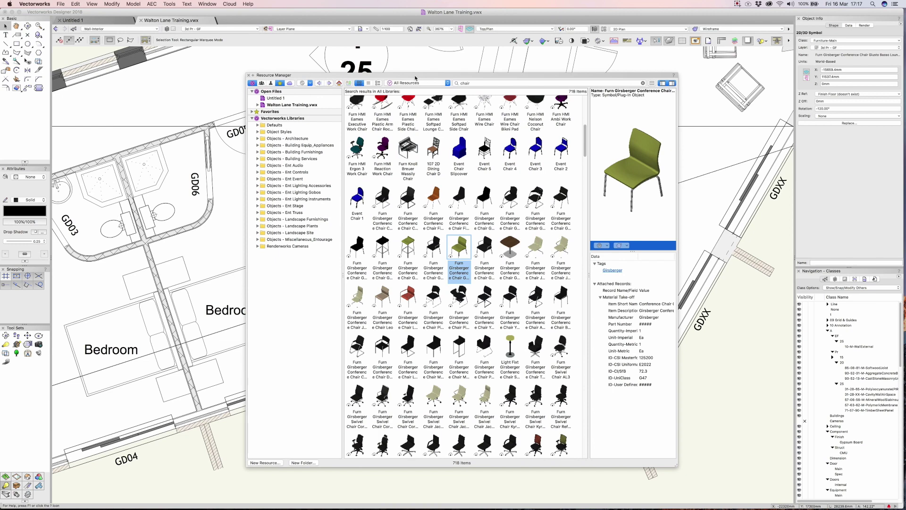
{"action": "key", "text": "super+r"}
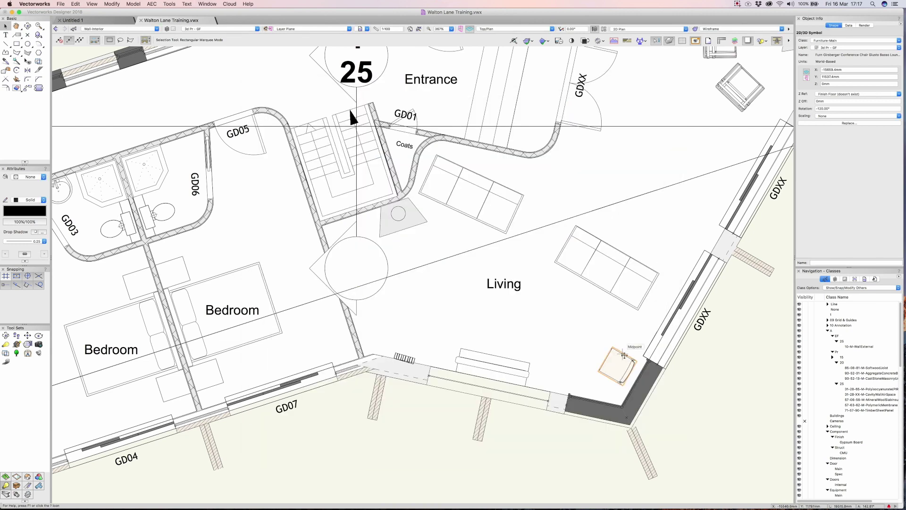
{"action": "right_click", "coordinate": [624, 355]}
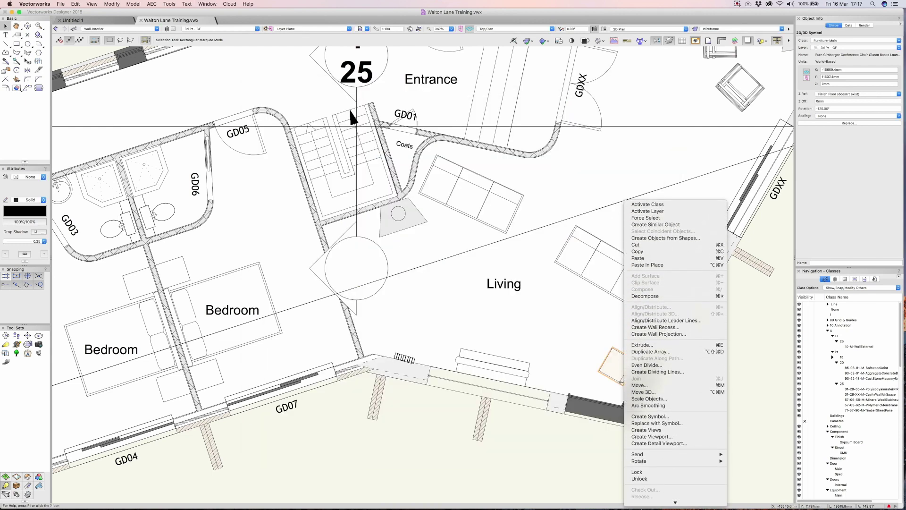
Reopen the Resource Manager, zoom in, and select the corner chair
{"action": "left_click", "coordinate": [661, 496]}
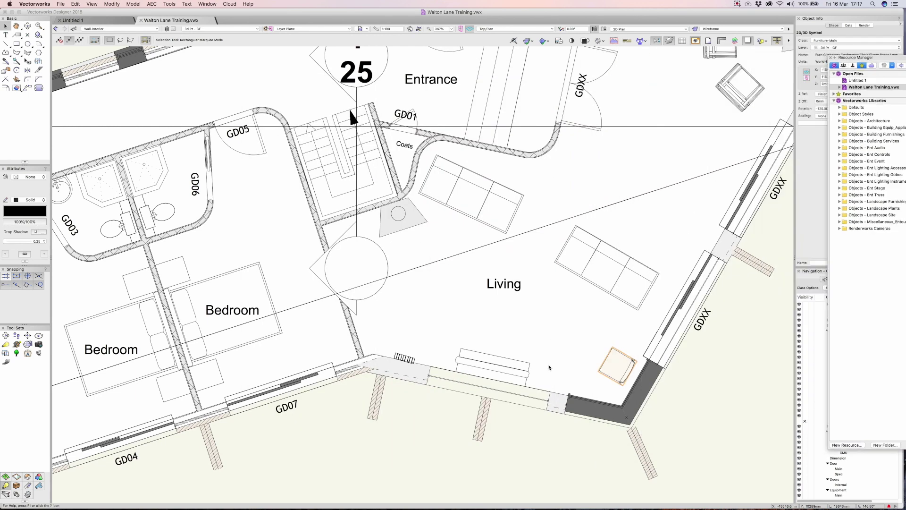
{"action": "scroll", "coordinate": [615, 369], "scroll_direction": "up", "scroll_amount": 4}
{"action": "left_click", "coordinate": [615, 369]}
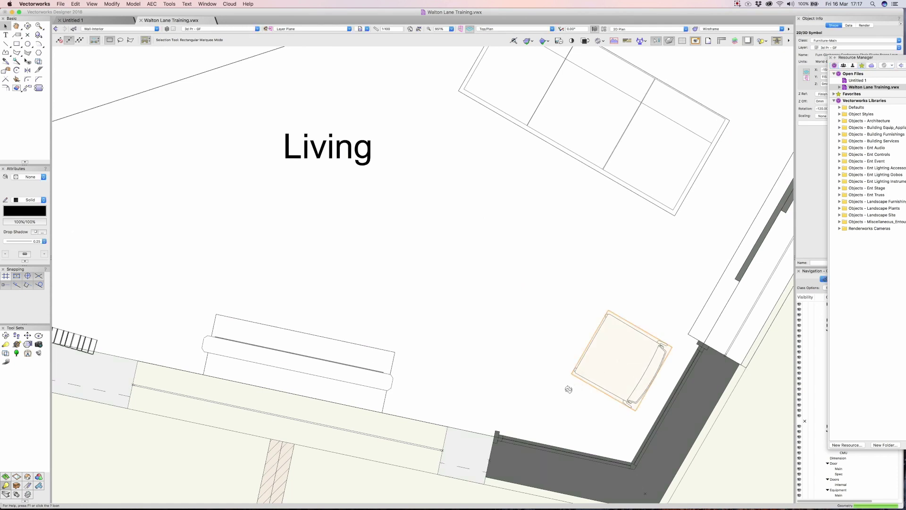
Tilt the plan into 3D and zoom in close on the yellow-green chair
{"action": "mouse_move", "coordinate": [586, 364]}
{"action": "middle_mouse_down", "text": "shift"}
{"action": "mouse_move", "coordinate": [540, 398]}
{"action": "mouse_move", "coordinate": [589, 368]}
{"action": "middle_mouse_up", "text": "shift"}
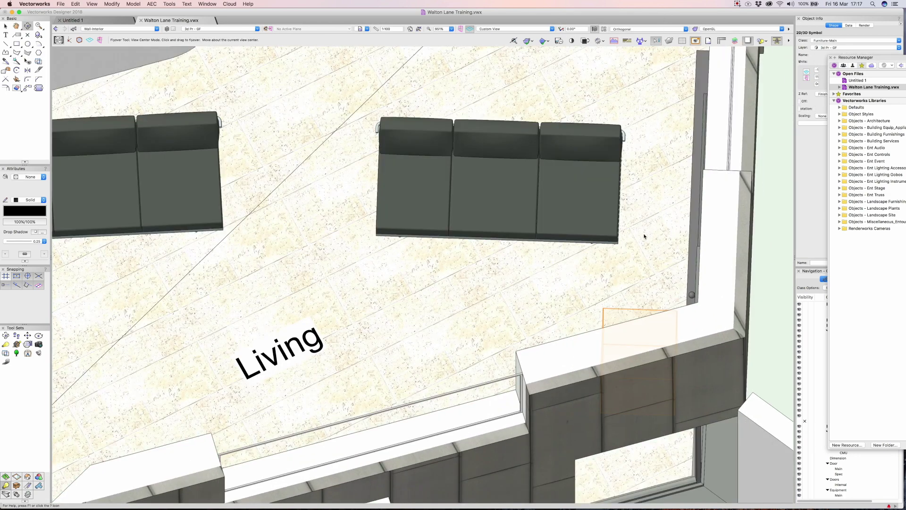
{"action": "middle_click_drag", "start_coordinate": [644, 236], "coordinate": [544, 185], "text": "shift"}
{"action": "key", "text": "c"}
{"action": "left_click_drag", "start_coordinate": [544, 183], "coordinate": [491, 102]}
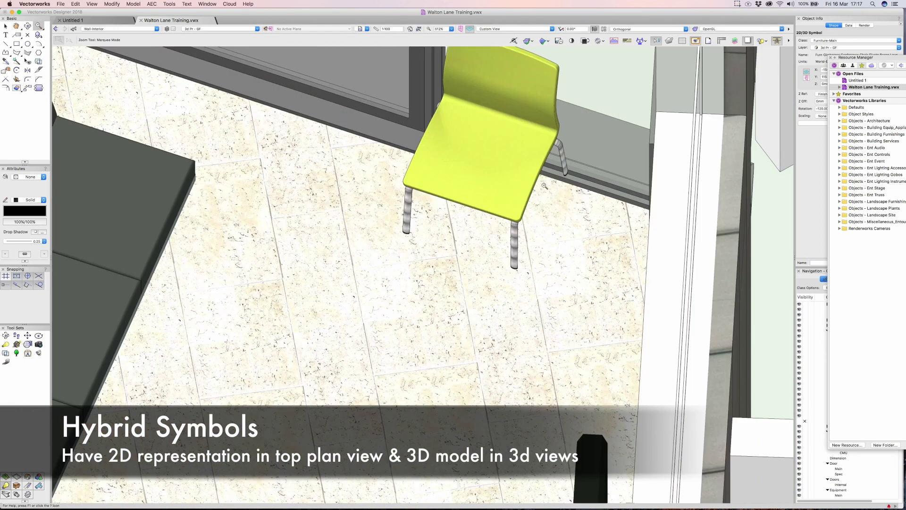
{"action": "key", "text": "shift+c"}
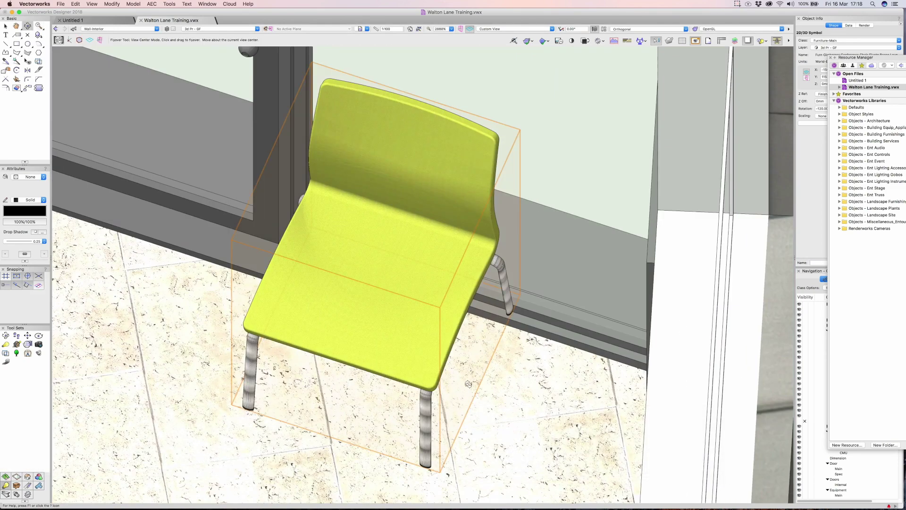
{"action": "mouse_move", "coordinate": [465, 394]}
{"action": "left_mouse_down"}
{"action": "mouse_move", "coordinate": [449, 383]}
{"action": "mouse_move", "coordinate": [455, 385]}
{"action": "left_mouse_up"}
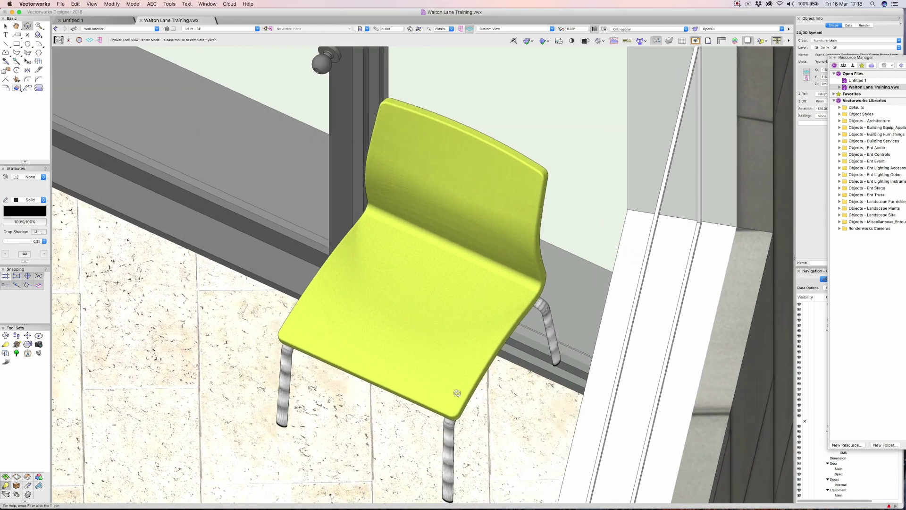
{"action": "key", "text": "x"}
{"action": "left_click", "coordinate": [60, 4]}
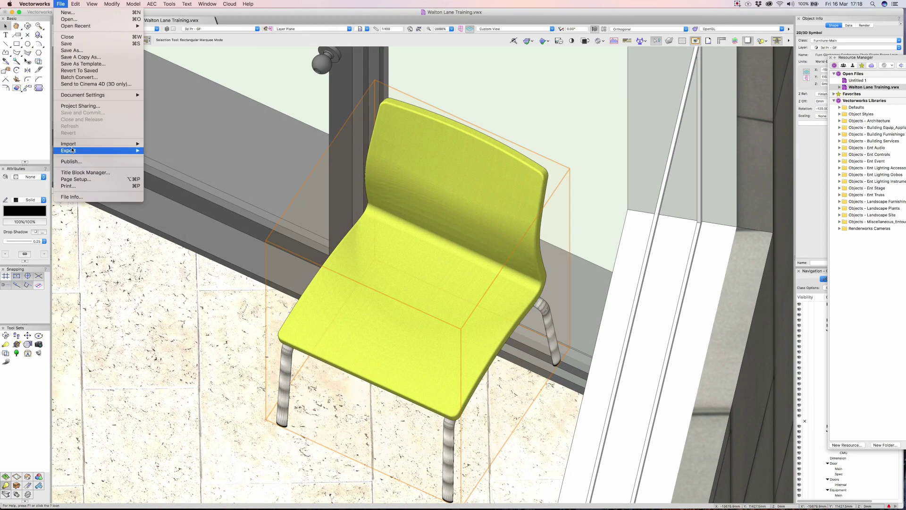
Review the File > Import options for SketchUp, 3DS and OBJ, then dismiss the menu
{"action": "mouse_move", "coordinate": [94, 143]}
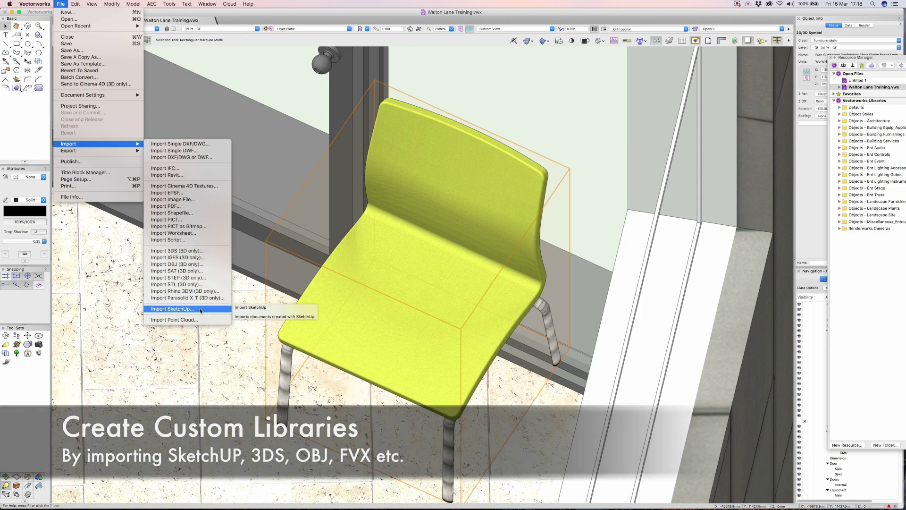
{"action": "left_click", "coordinate": [384, 333]}
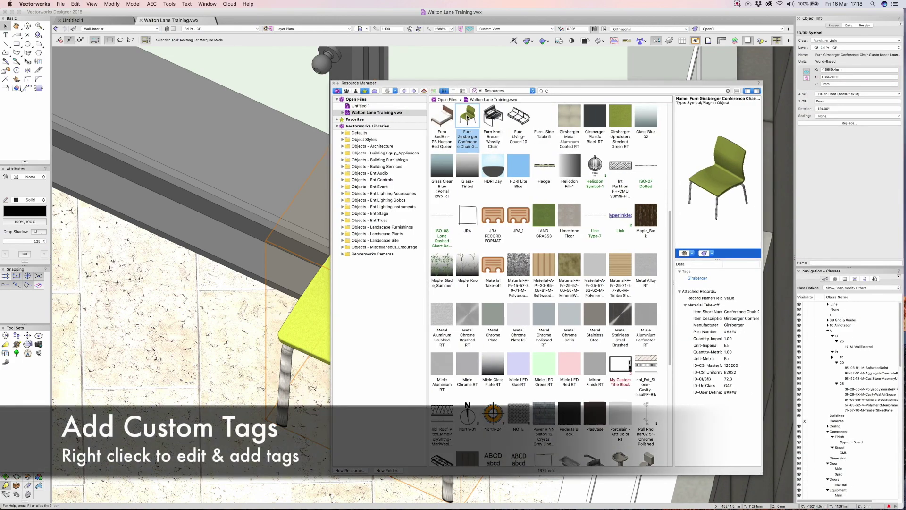
Add a 'Yellow Chair' tag to the Girsberger Conference Chair symbol
{"action": "right_click", "coordinate": [468, 117]}
{"action": "left_click", "coordinate": [491, 216]}
{"action": "type", "text": "Ye"}
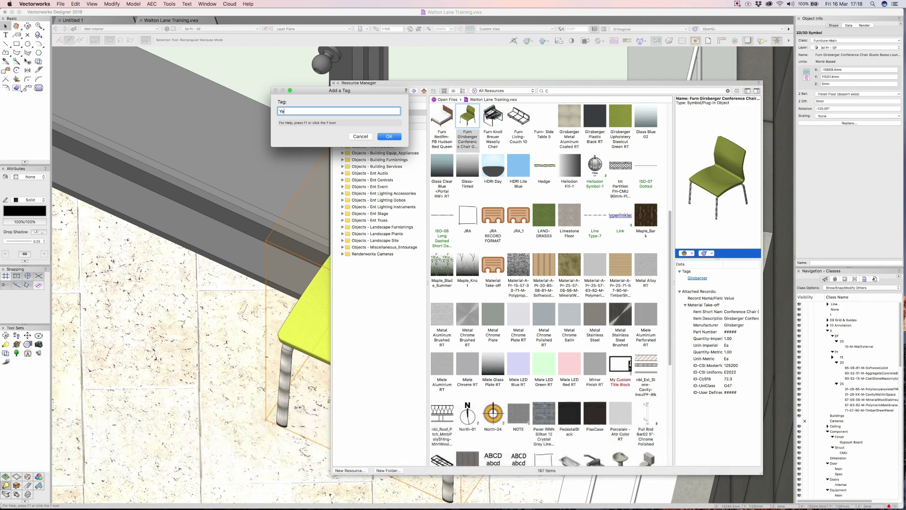
{"action": "type", "text": "llow Chair"}
{"action": "key", "text": "Return"}
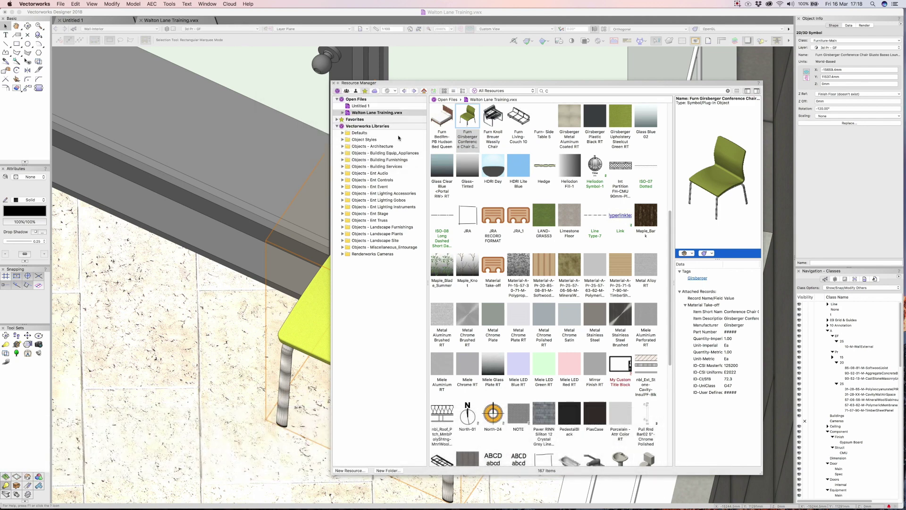
{"action": "left_click", "coordinate": [558, 91]}
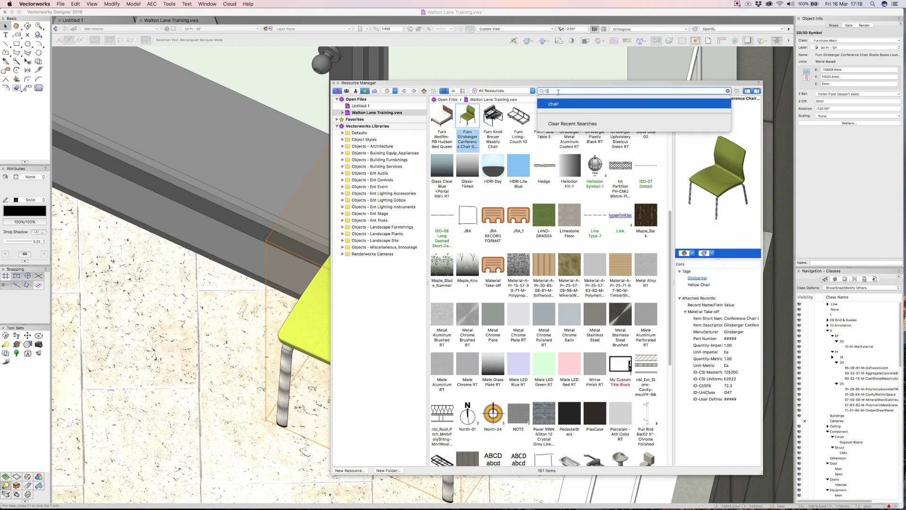
Try Resource Manager searches for 'yellow' and 'wall'
{"action": "type", "text": "yellow"}
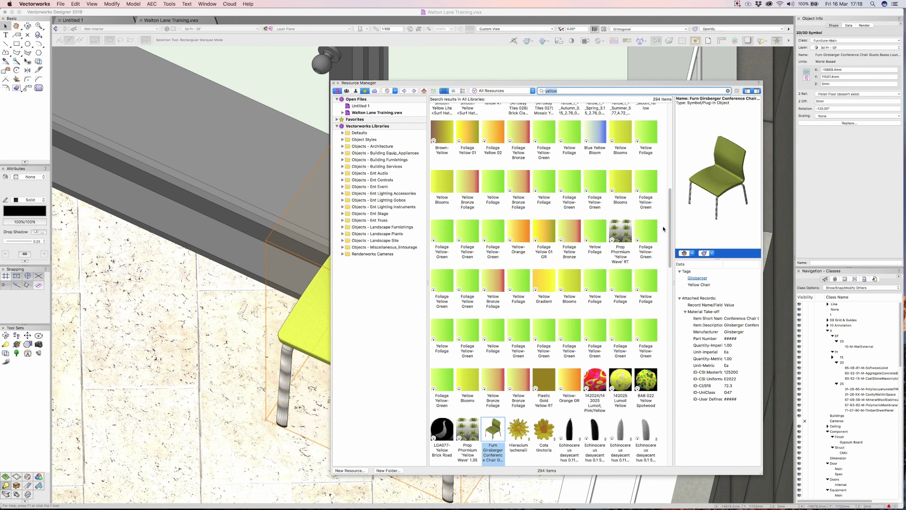
{"action": "type", "text": "wall"}
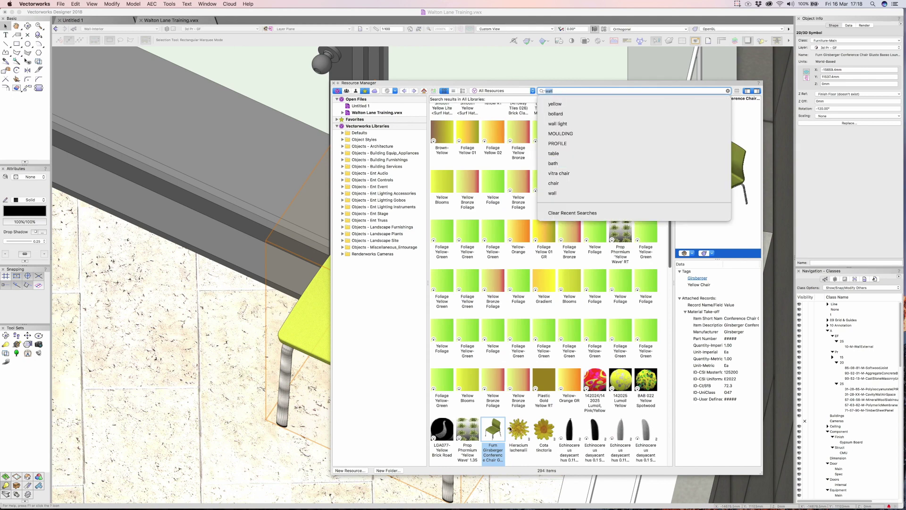
{"action": "left_click", "coordinate": [582, 90]}
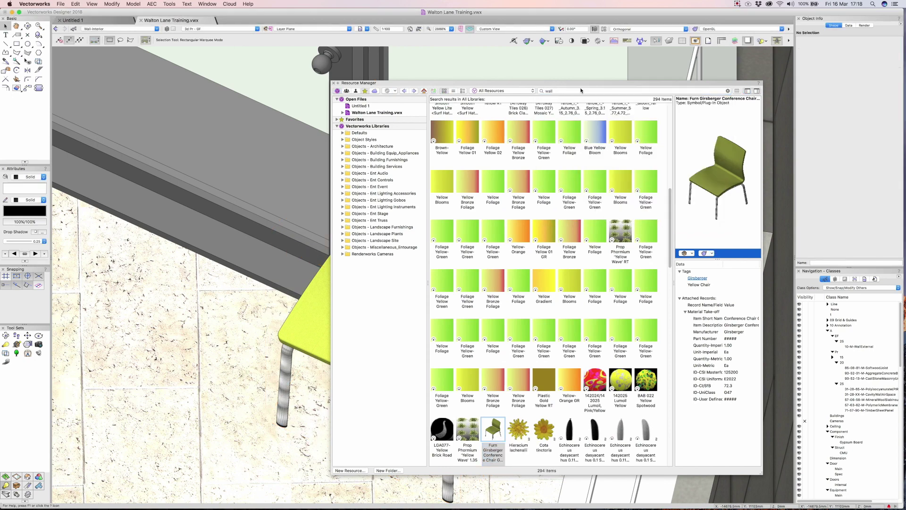
{"action": "left_click", "coordinate": [573, 92]}
Search for 'yellow chair' and select the single conference chair result
{"action": "type", "text": "y"}
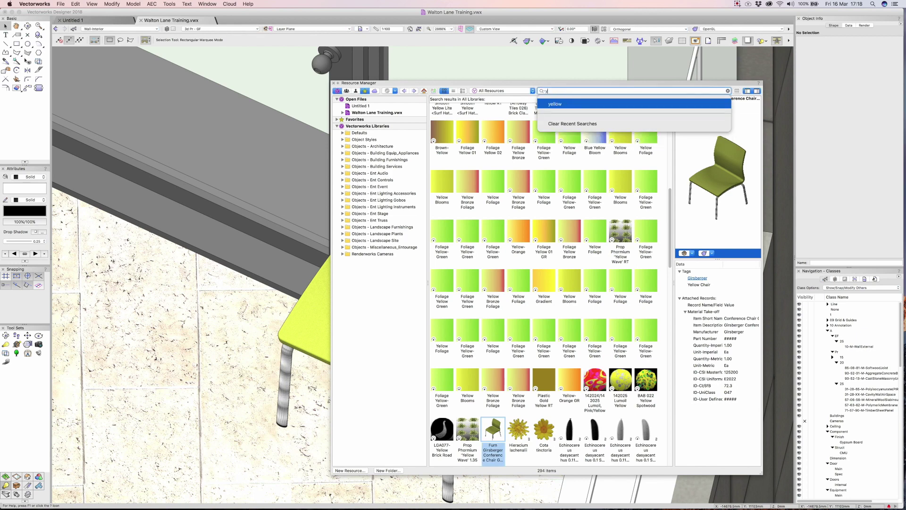
{"action": "type", "text": "ello chair"}
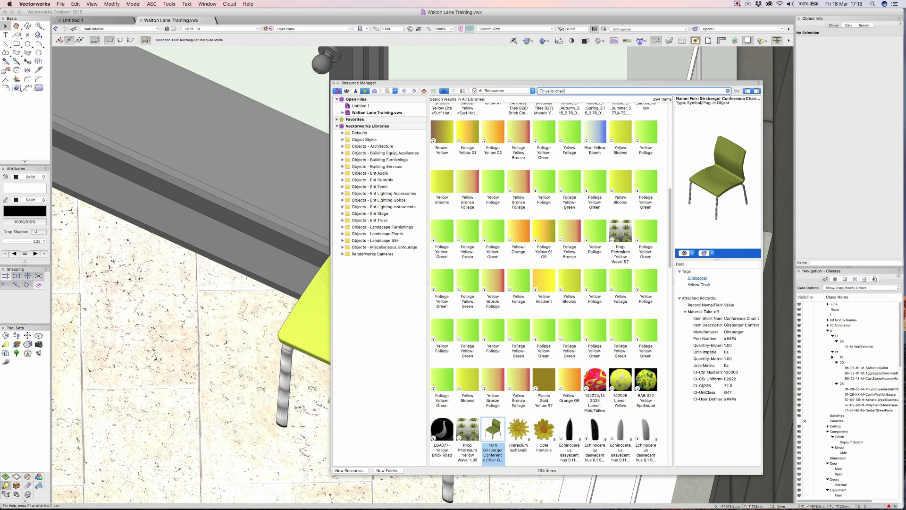
{"action": "key", "text": "Return"}
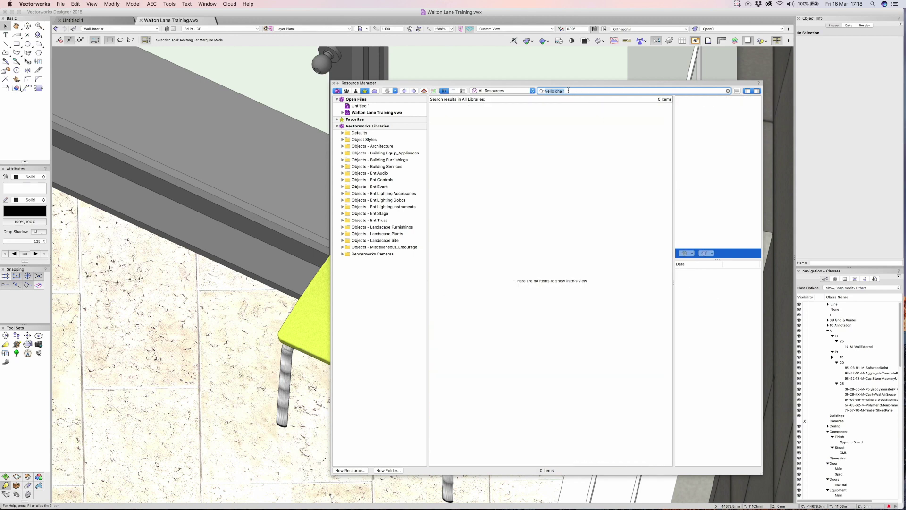
{"action": "left_click", "coordinate": [555, 91]}
{"action": "type", "text": "w"}
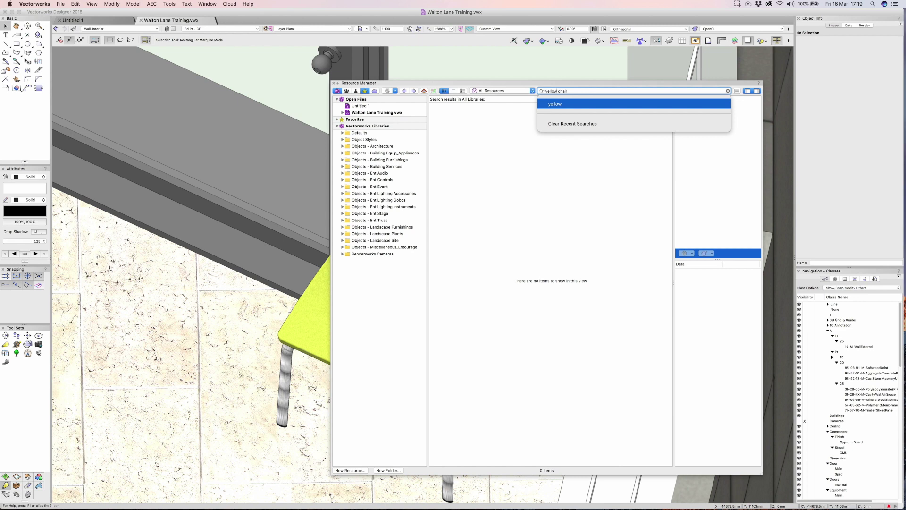
{"action": "key", "text": "Return"}
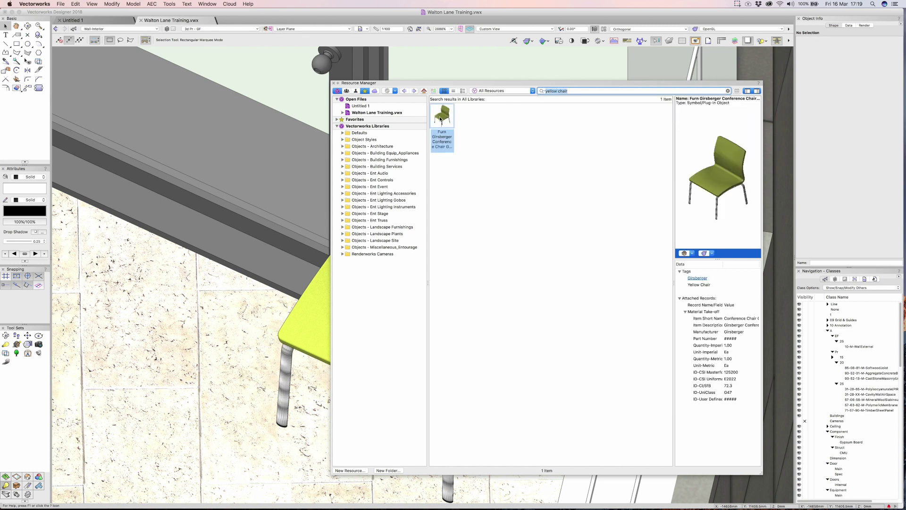
{"action": "left_click", "coordinate": [444, 150]}
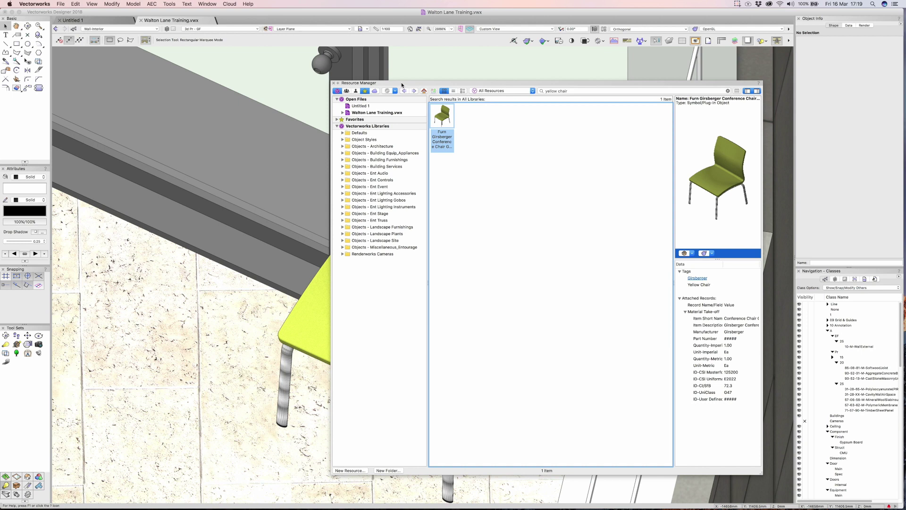
Show the Online Libraries, then open Vectorworks Service Select from the Help menu
{"action": "left_click", "coordinate": [375, 91]}
{"action": "left_click", "coordinate": [249, 3]}
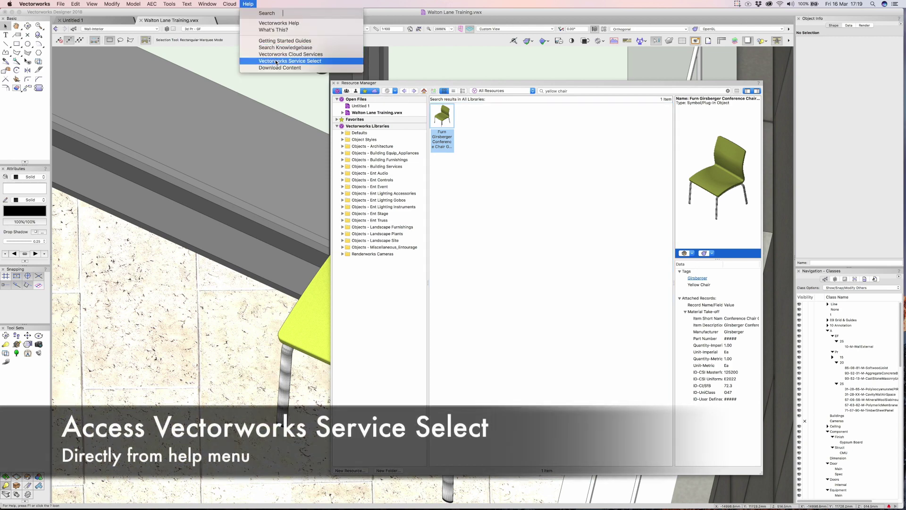
{"action": "left_click", "coordinate": [275, 61]}
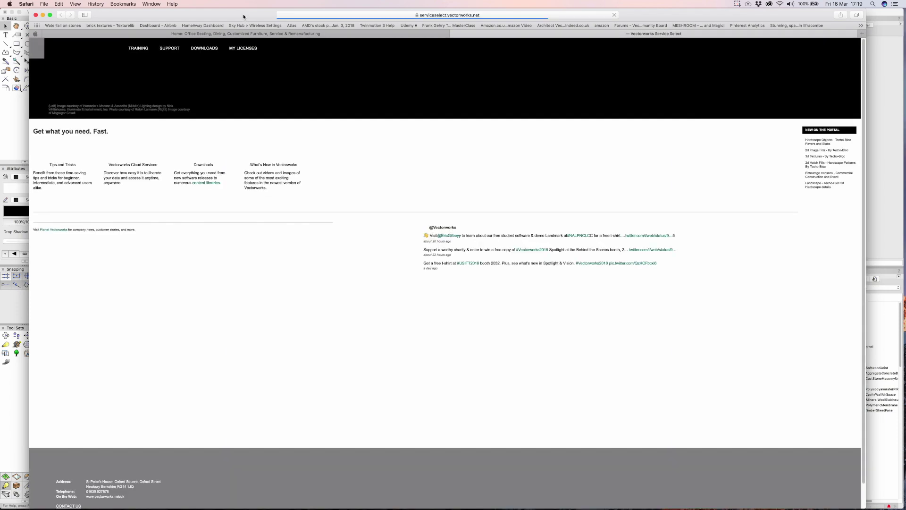
Browse Service Select's subscription libraries and the Kitchen Accessories card, then return to Vectorworks
{"action": "left_click", "coordinate": [207, 157]}
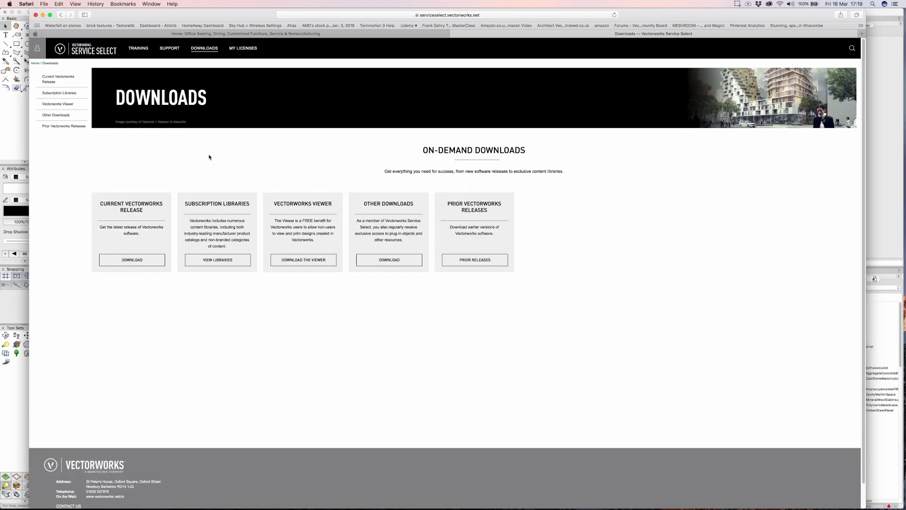
{"action": "left_click", "coordinate": [217, 261]}
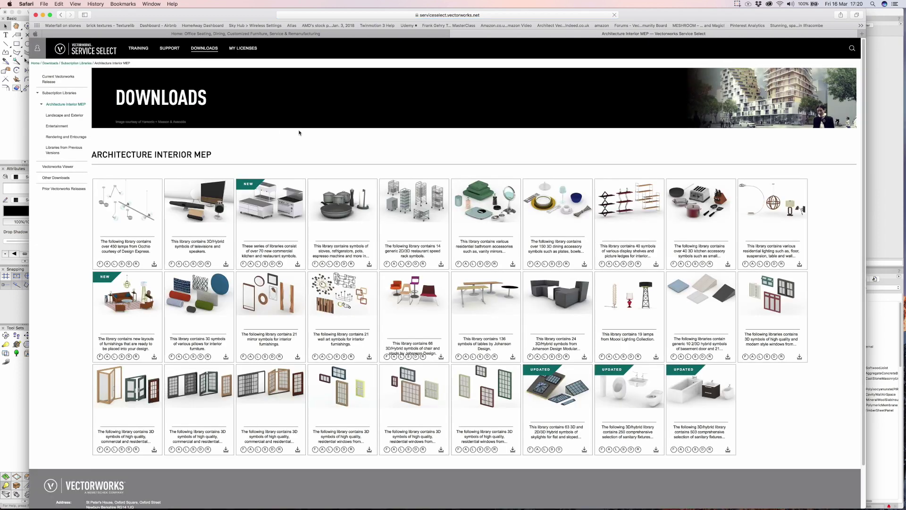
{"action": "scroll", "coordinate": [461, 219], "scroll_direction": "down", "scroll_amount": 3}
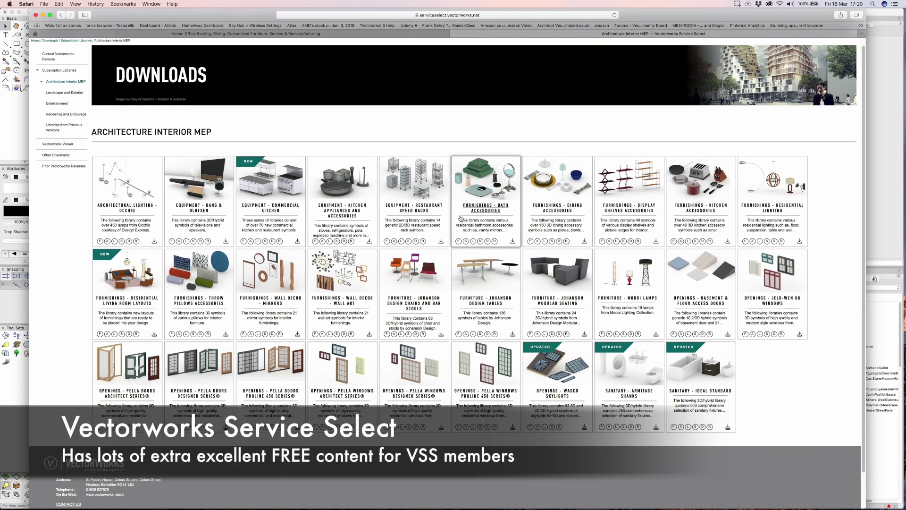
{"action": "mouse_move", "coordinate": [461, 220]}
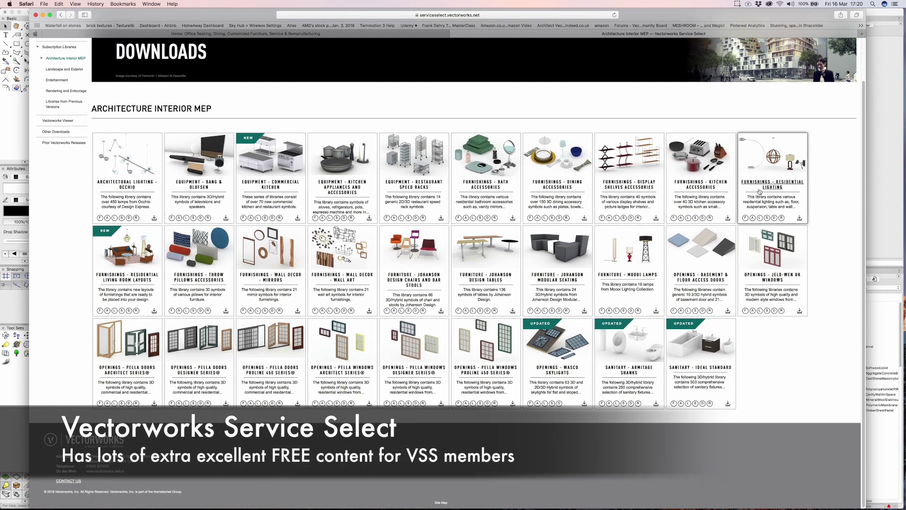
{"action": "left_click", "coordinate": [706, 165]}
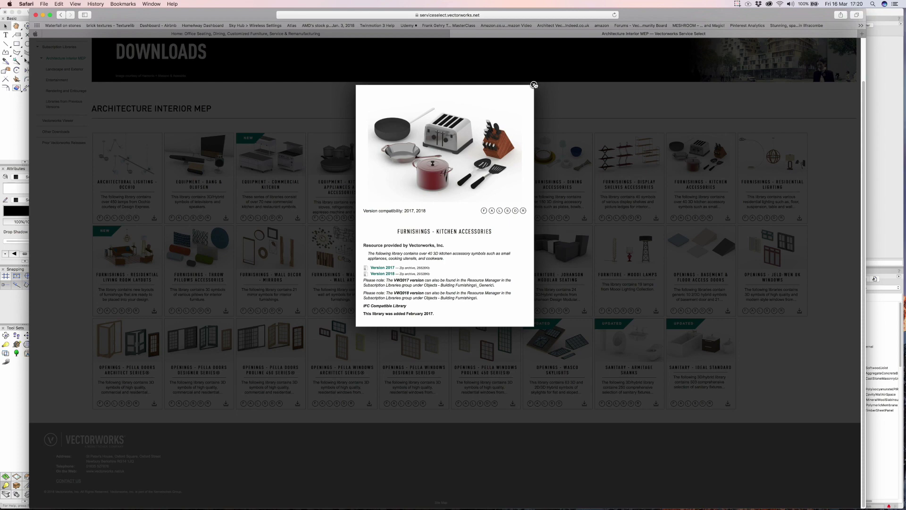
{"action": "left_click", "coordinate": [533, 85]}
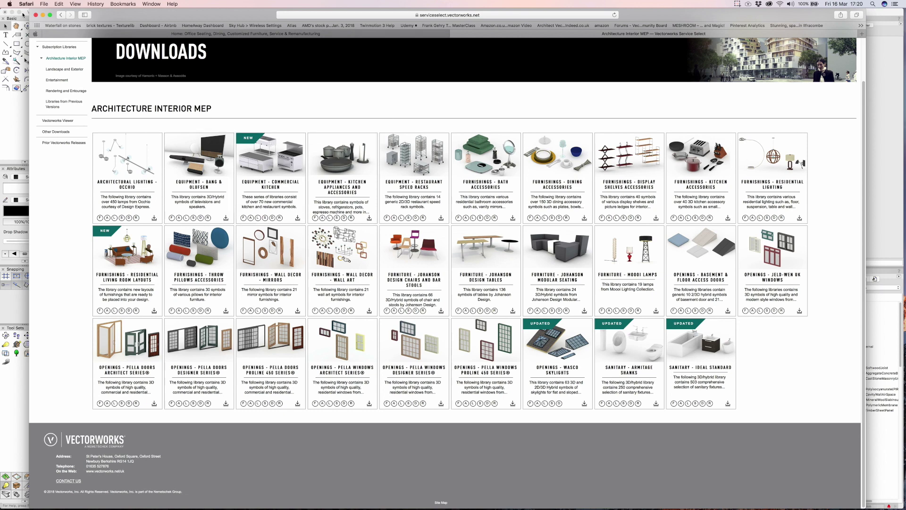
{"action": "left_click", "coordinate": [43, 15]}
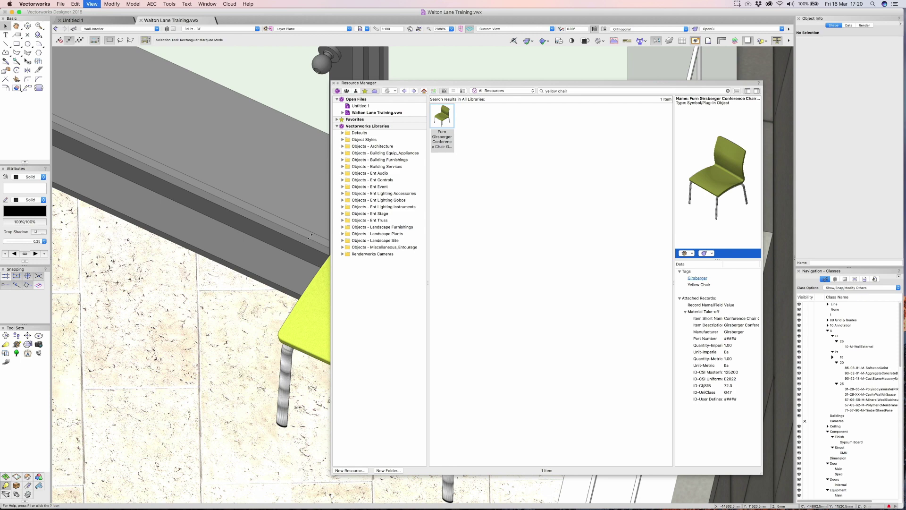
Fit the whole Walton Lane house in view in Top/Plan, with the Resource Manager reopened on the yellow chair result
{"action": "key", "text": "super+6"}
{"action": "left_click", "coordinate": [334, 83]}
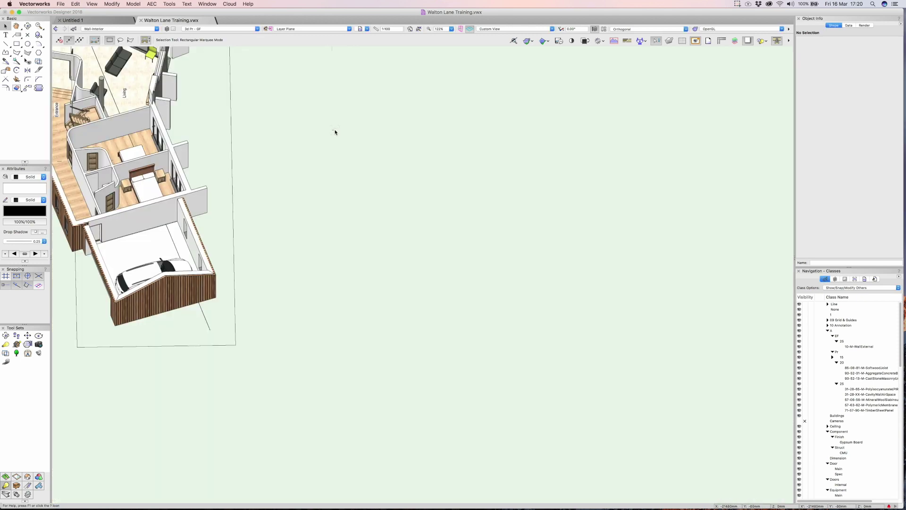
{"action": "key", "text": "super+5"}
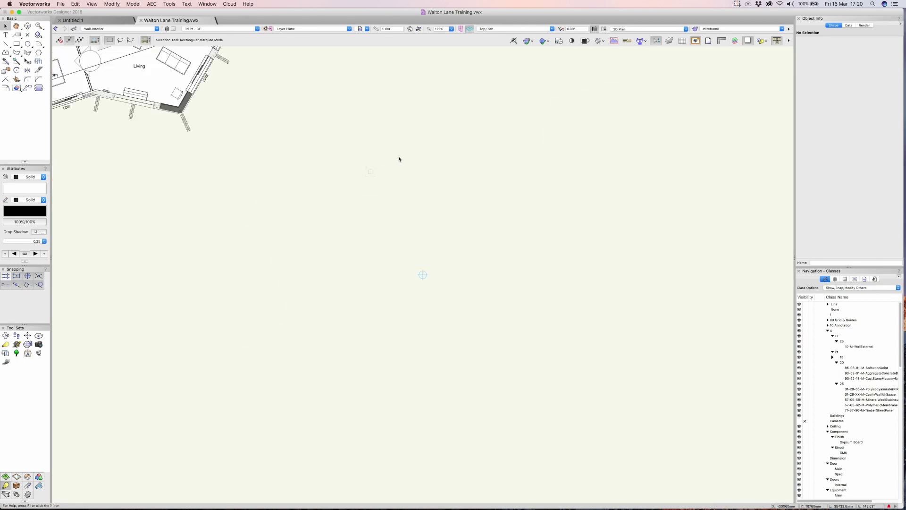
{"action": "key", "text": "super+r"}
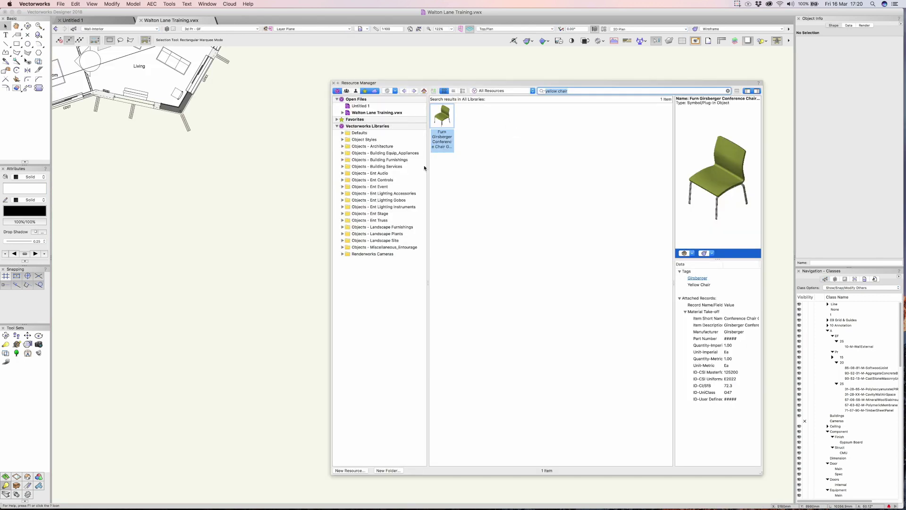